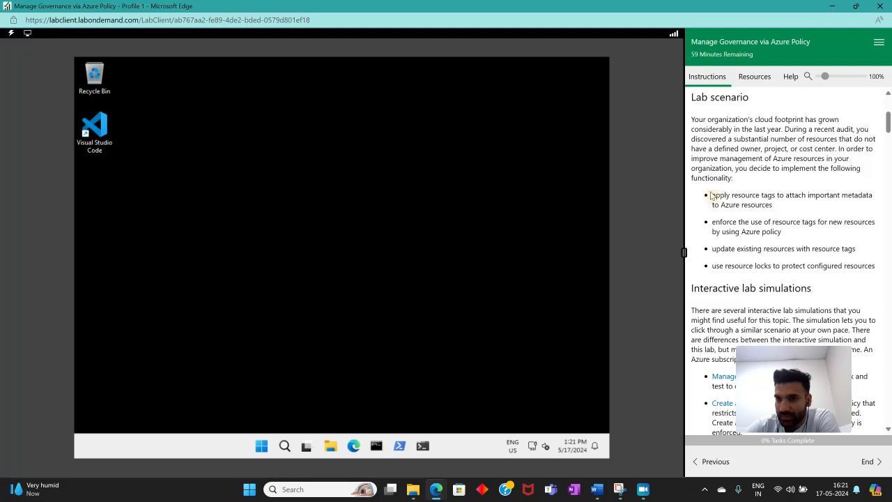
Read the lab scenario's list of governance functionality to implement
{"action": "left_click_drag", "start_coordinate": [716, 196], "coordinate": [878, 204]}
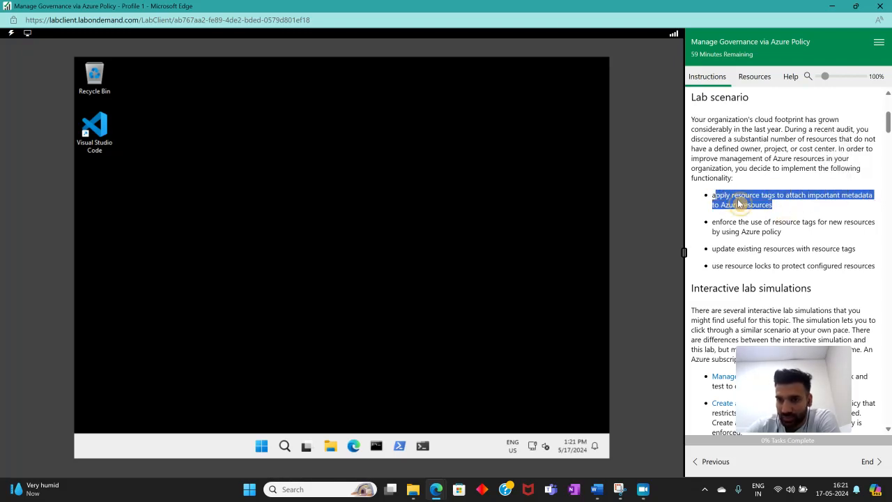
{"action": "left_click", "coordinate": [713, 222]}
{"action": "scroll", "coordinate": [732, 219], "scroll_direction": "down", "scroll_amount": 1}
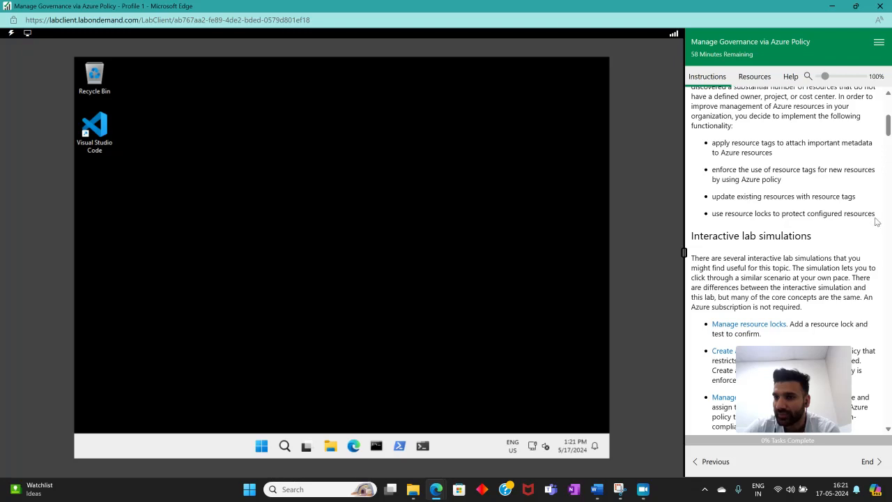
{"action": "scroll", "coordinate": [792, 213], "scroll_direction": "down", "scroll_amount": 5}
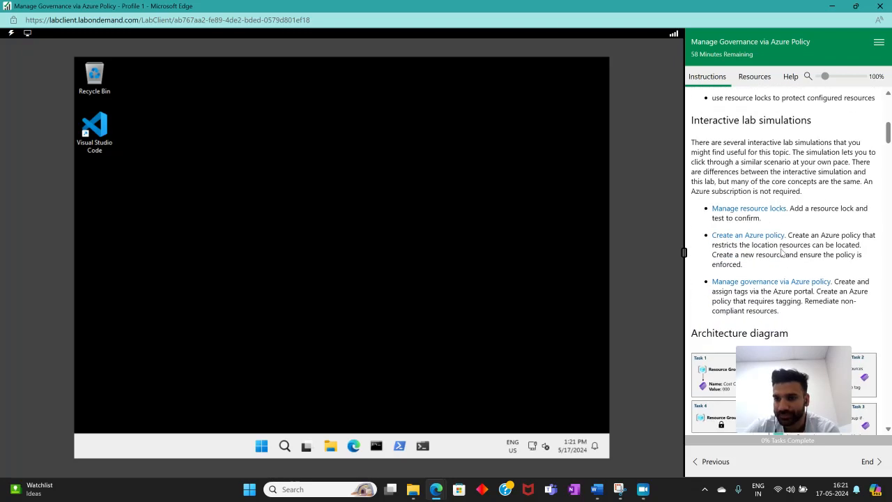
Open the architecture diagram image and view it enlarged, then minimize it
{"action": "left_click", "coordinate": [753, 202]}
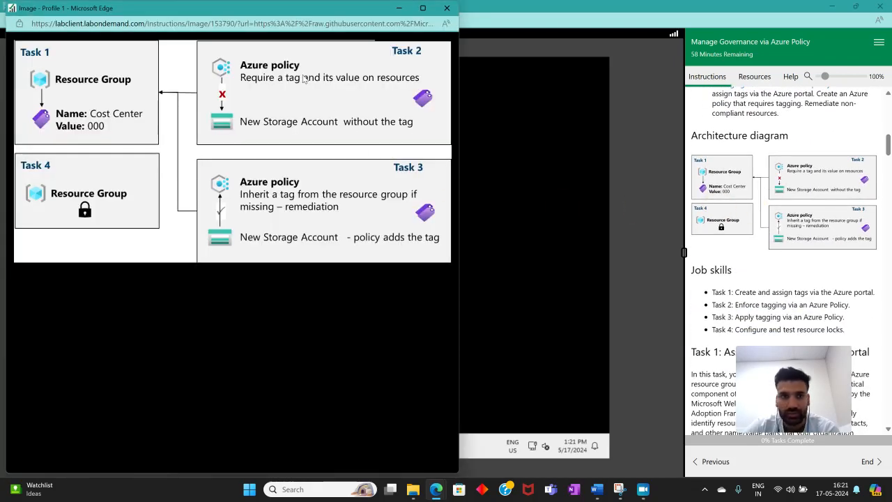
{"action": "double_click", "coordinate": [331, 7]}
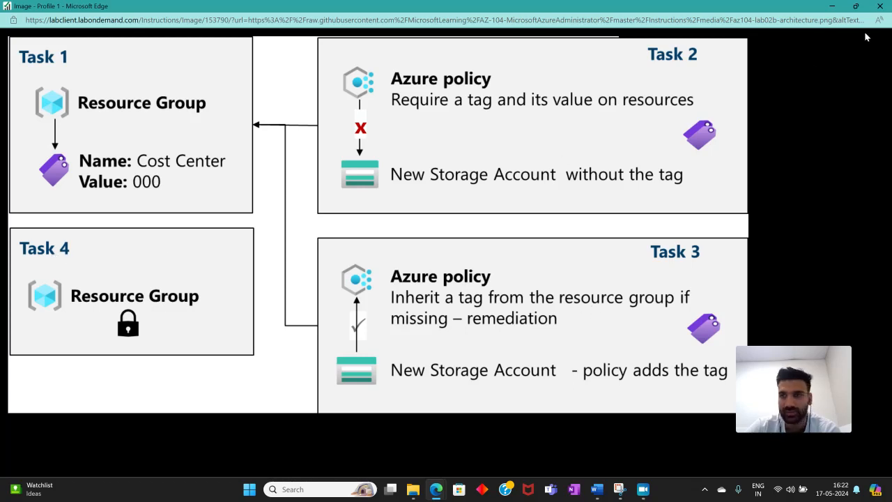
{"action": "left_click", "coordinate": [830, 6]}
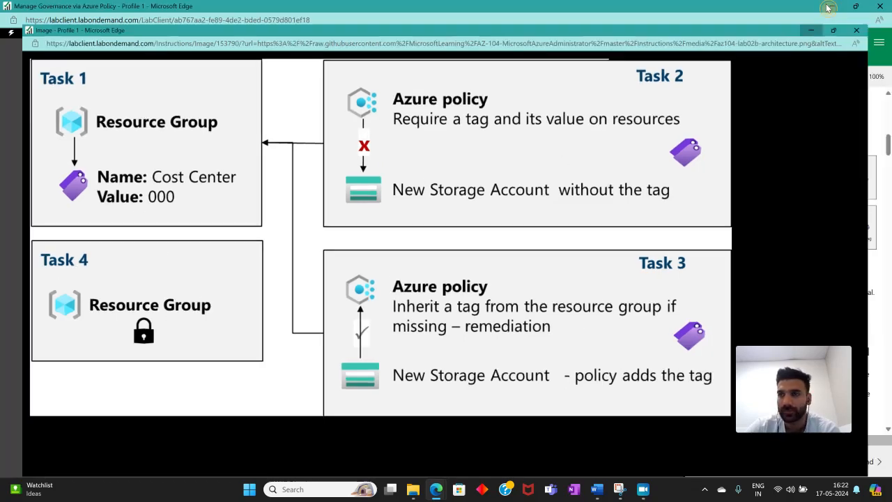
Read the job skills list and the Task 1 introduction in the lab instructions
{"action": "scroll", "coordinate": [760, 209], "scroll_direction": "down", "scroll_amount": 3}
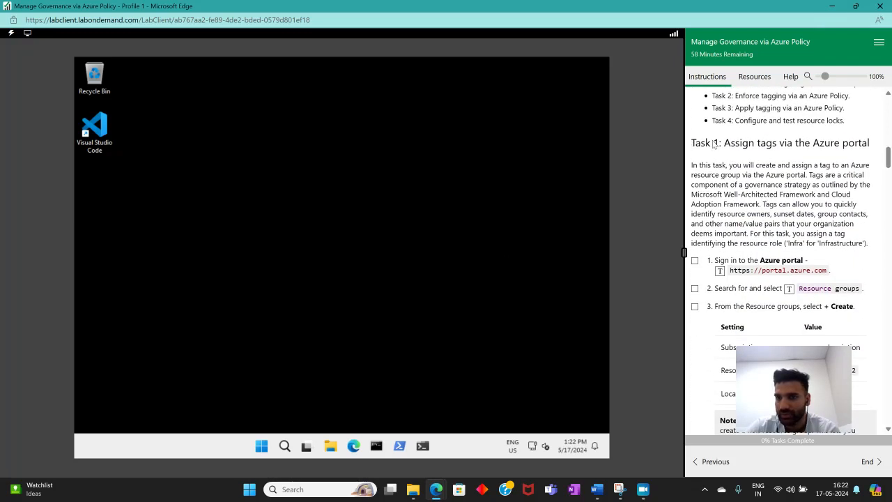
{"action": "scroll", "coordinate": [728, 147], "scroll_direction": "up", "scroll_amount": 2}
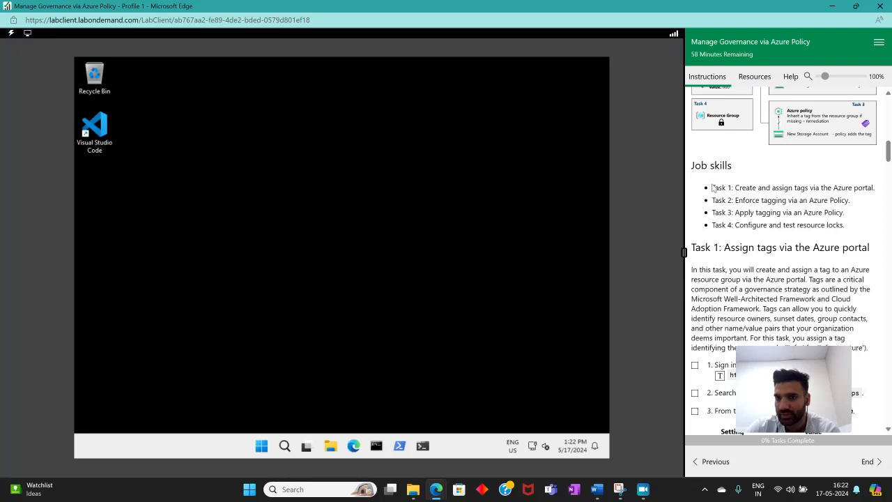
{"action": "left_click_drag", "start_coordinate": [711, 193], "coordinate": [852, 231]}
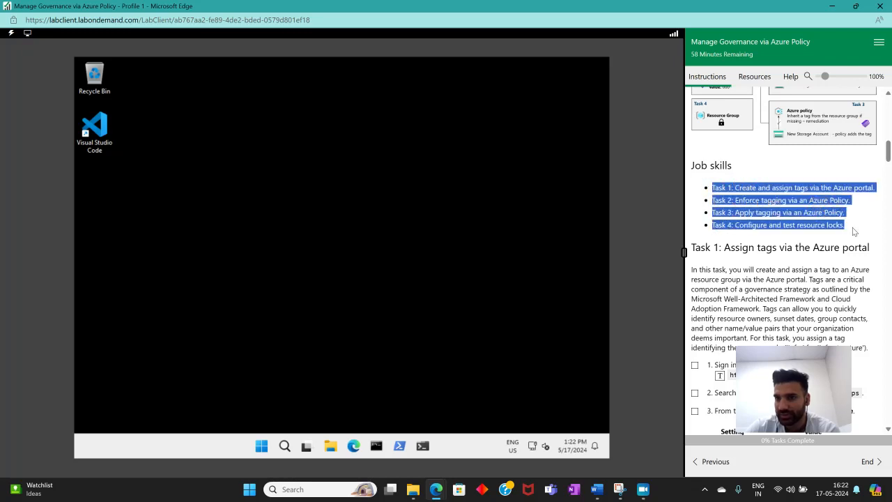
{"action": "left_click", "coordinate": [811, 247]}
{"action": "scroll", "coordinate": [767, 195], "scroll_direction": "down", "scroll_amount": 2}
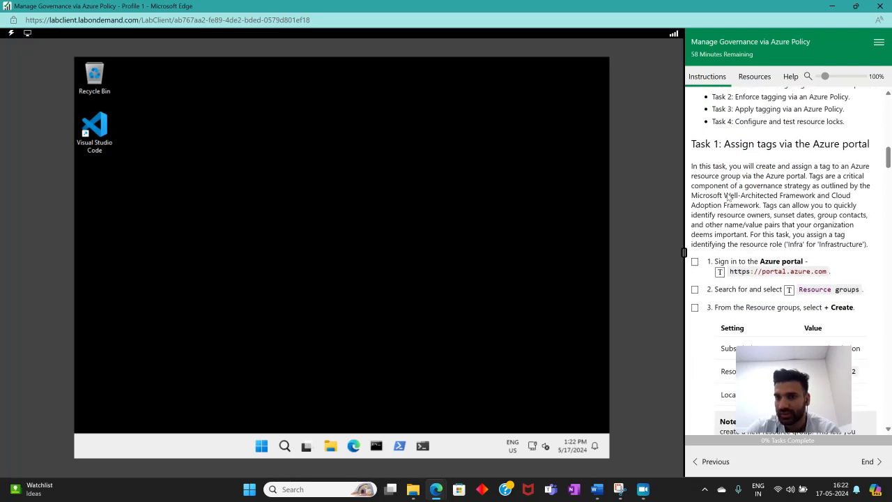
{"action": "left_click_drag", "start_coordinate": [726, 146], "coordinate": [872, 146]}
{"action": "left_click", "coordinate": [750, 193]}
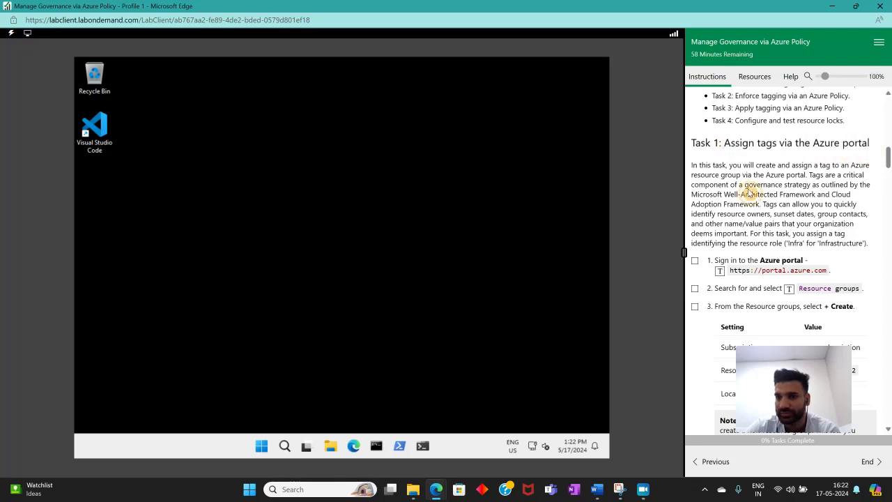
{"action": "scroll", "coordinate": [699, 194], "scroll_direction": "down", "scroll_amount": 2}
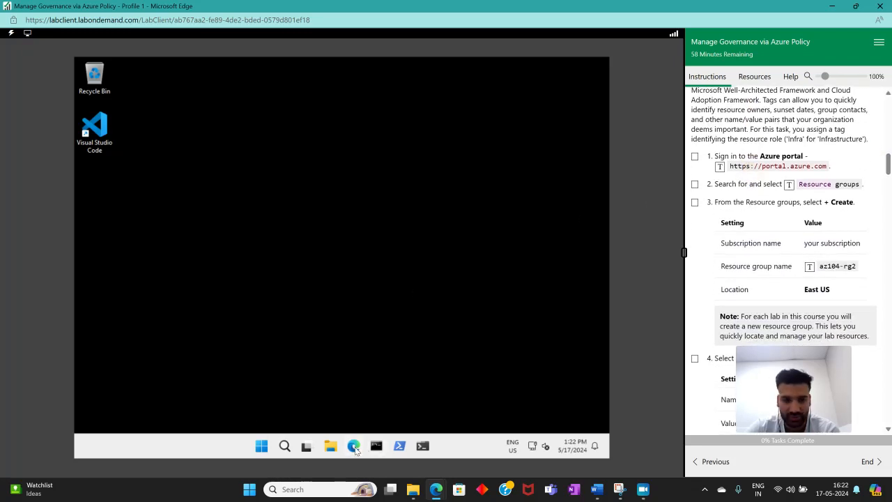
{"action": "left_click", "coordinate": [354, 447]}
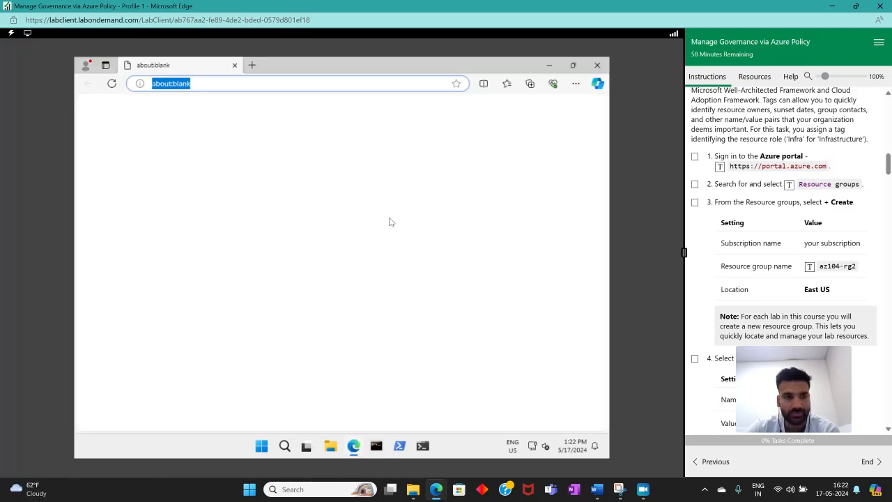
{"action": "left_click", "coordinate": [720, 166]}
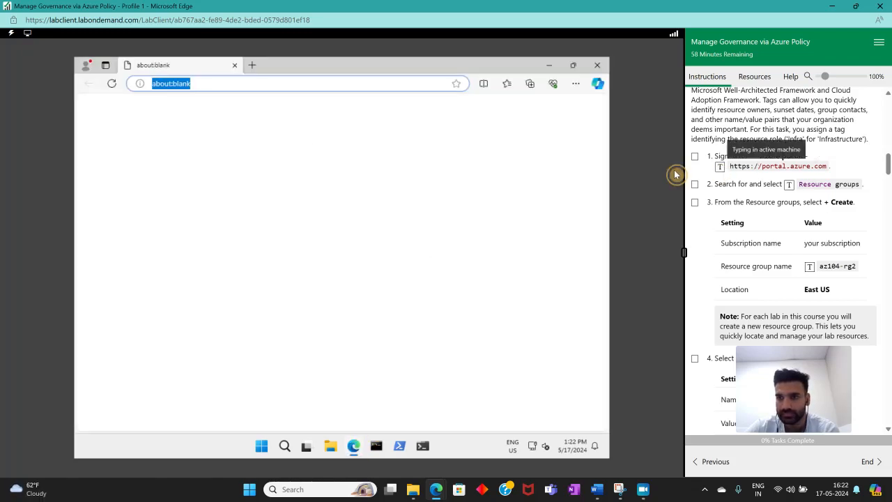
{"action": "key", "text": "Return"}
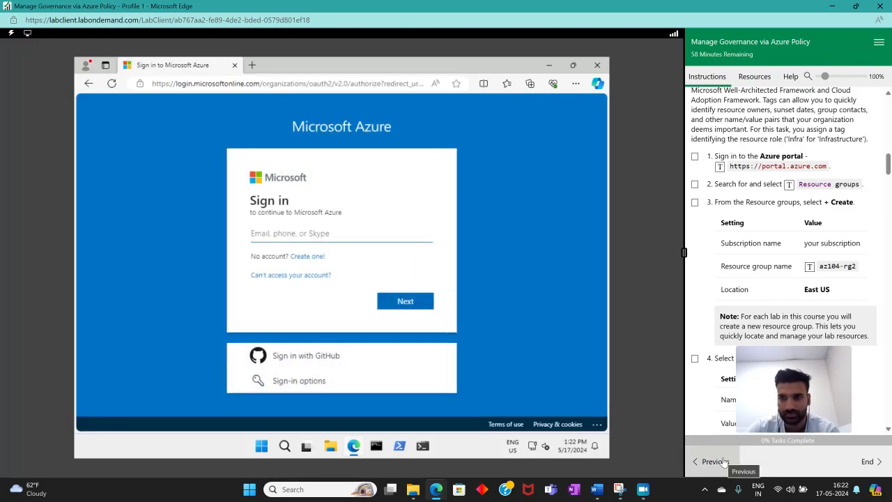
Reveal the lab credentials, enter the lab username on the Microsoft sign-in page and continue
{"action": "left_click", "coordinate": [725, 462]}
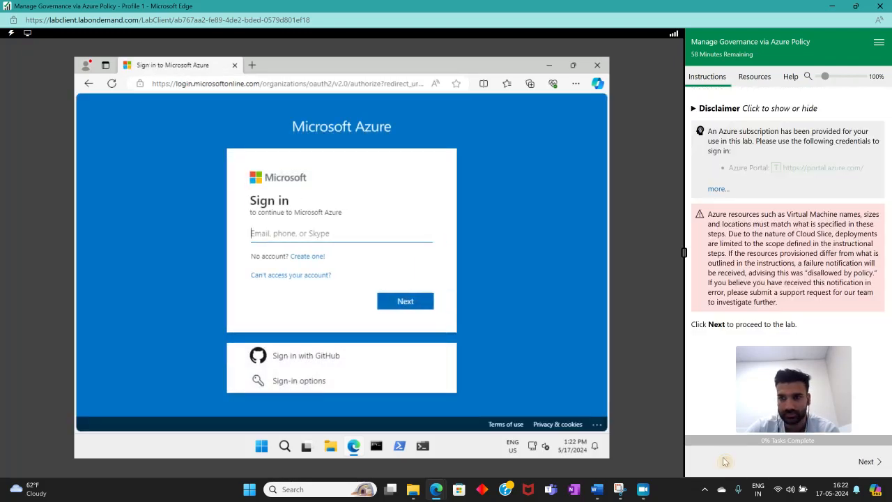
{"action": "left_click", "coordinate": [718, 189]}
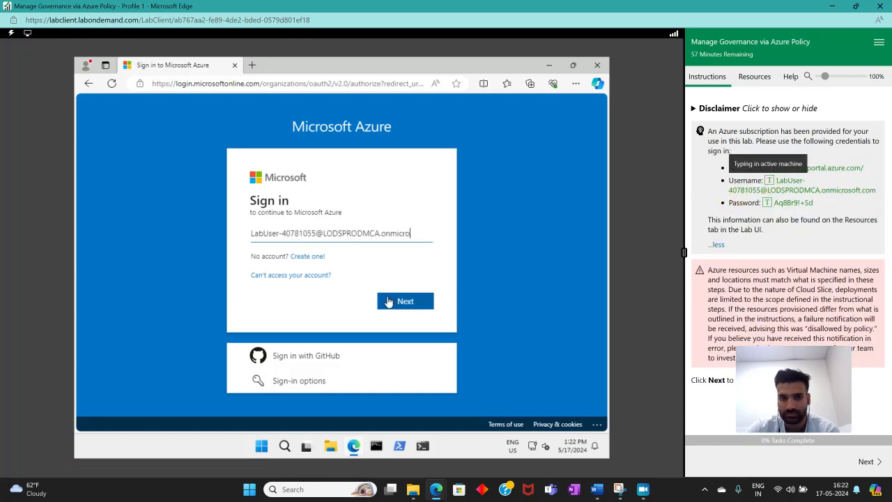
{"action": "left_click", "coordinate": [391, 301]}
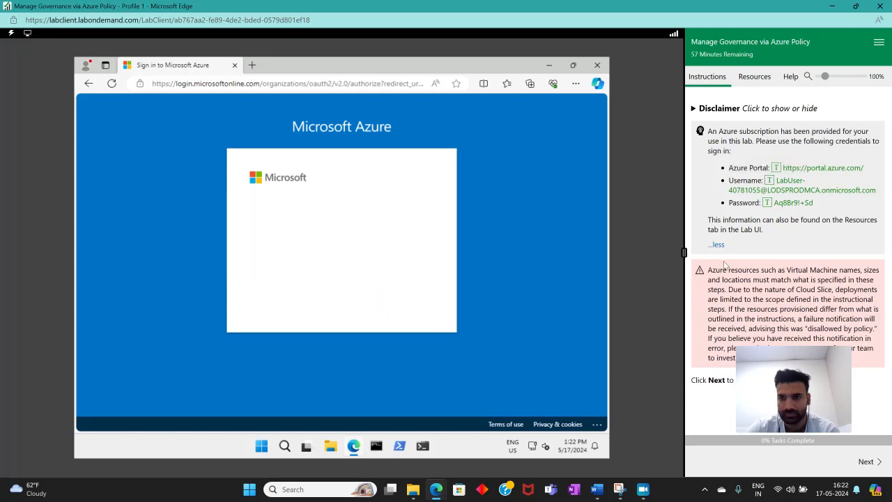
Enter the account password and sign in
{"action": "left_click", "coordinate": [767, 202]}
{"action": "left_click", "coordinate": [401, 326]}
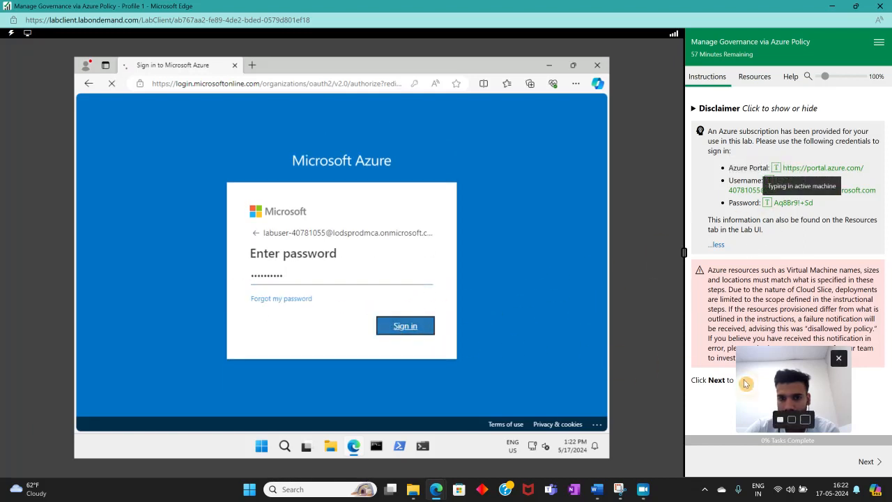
Choose to stay signed in, decline saving the password and decline browser sync
{"action": "left_click", "coordinate": [868, 460]}
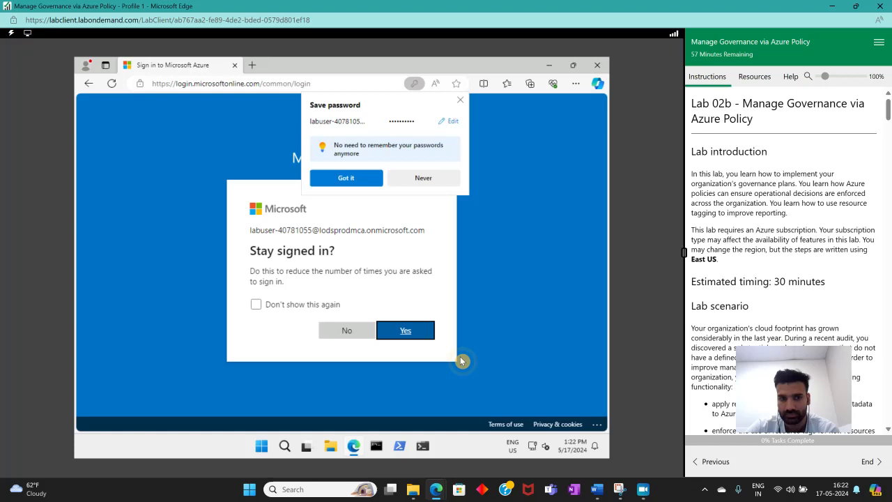
{"action": "left_click", "coordinate": [383, 334]}
{"action": "left_click", "coordinate": [424, 178]}
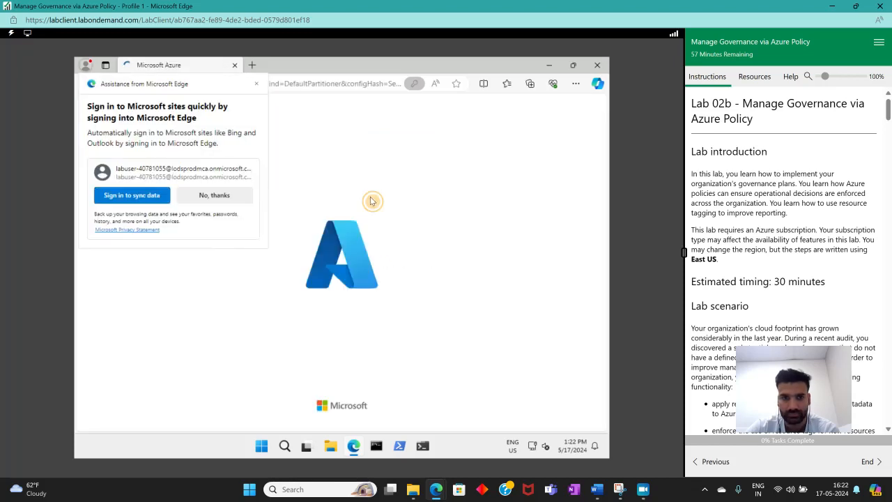
{"action": "left_click", "coordinate": [230, 195]}
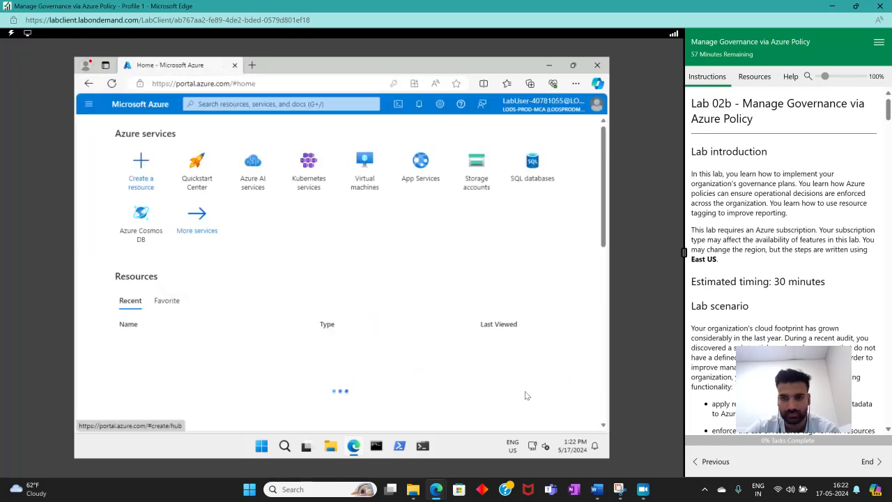
Mark the sign-in instruction complete and dismiss the Azure welcome tour and tip
{"action": "scroll", "coordinate": [753, 267], "scroll_direction": "down", "scroll_amount": 2}
{"action": "scroll", "coordinate": [753, 267], "scroll_direction": "down", "scroll_amount": 10}
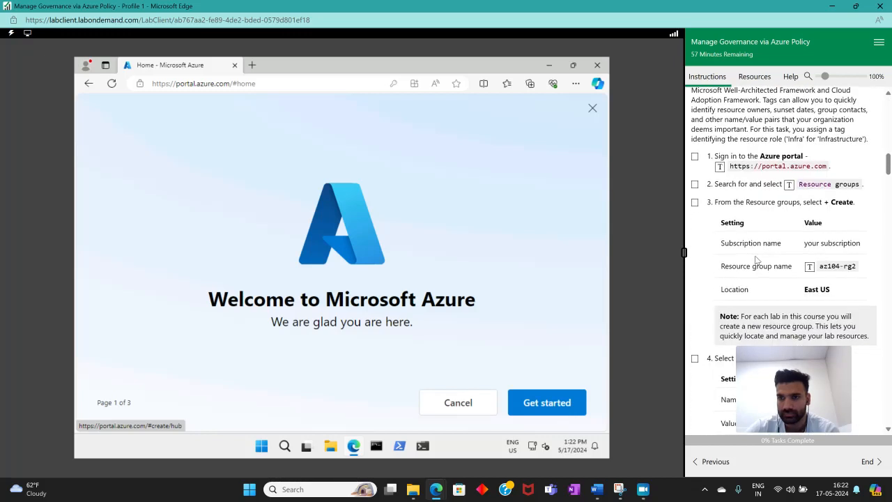
{"action": "left_click", "coordinate": [695, 156]}
{"action": "left_click", "coordinate": [445, 403]}
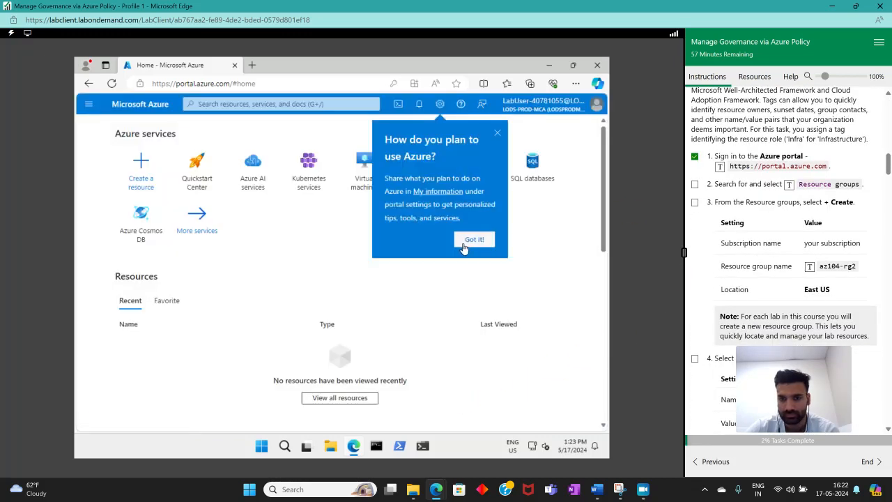
{"action": "left_click", "coordinate": [465, 244]}
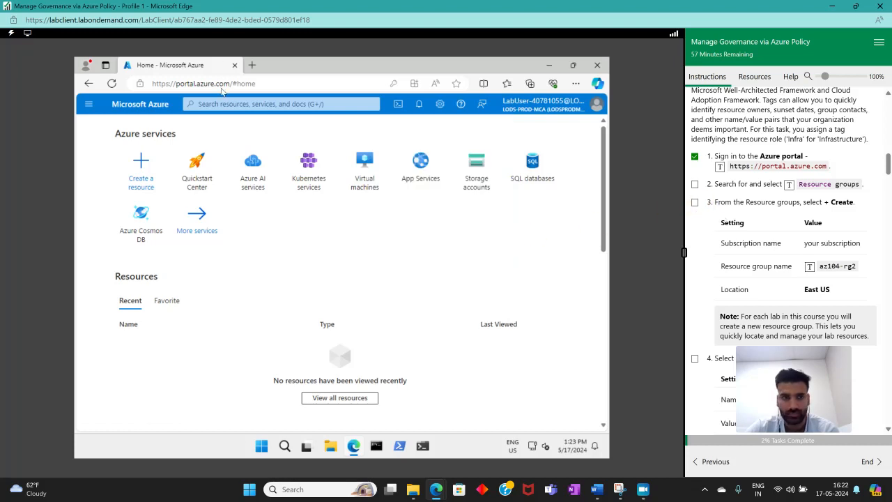
Search for and open Resource groups, marking that instruction step complete
{"action": "left_click", "coordinate": [226, 105]}
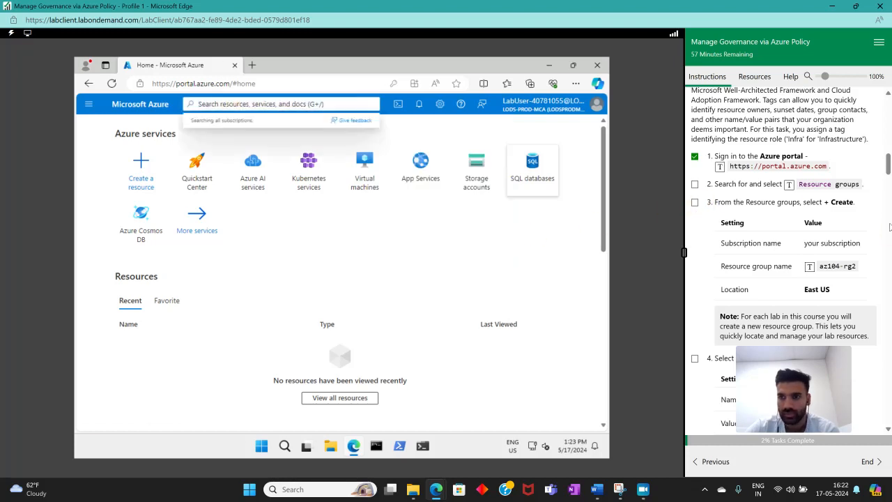
{"action": "left_click", "coordinate": [815, 184]}
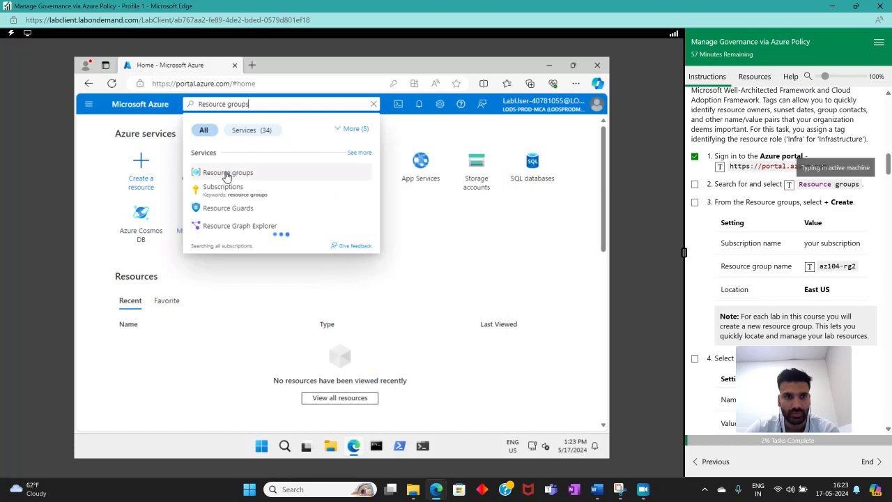
{"action": "left_click", "coordinate": [225, 175]}
{"action": "left_click", "coordinate": [694, 184]}
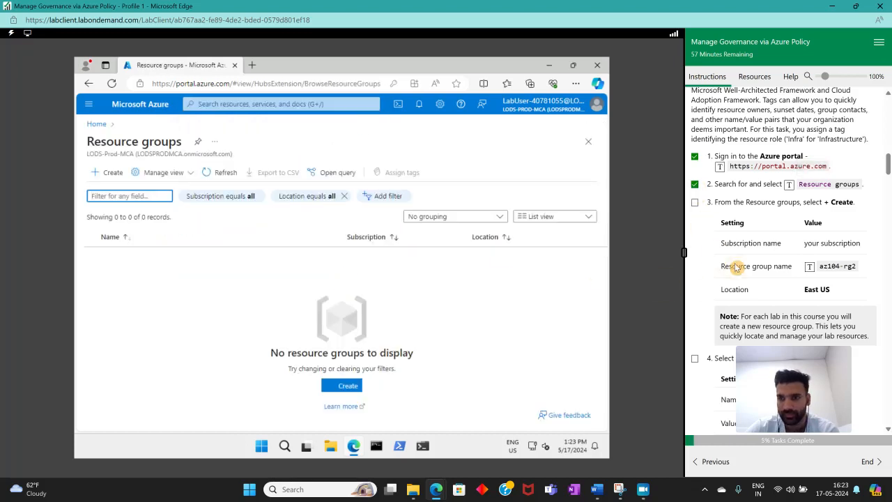
Start creating a new resource group named az104-rg2 in East US
{"action": "scroll", "coordinate": [823, 237], "scroll_direction": "down", "scroll_amount": 1}
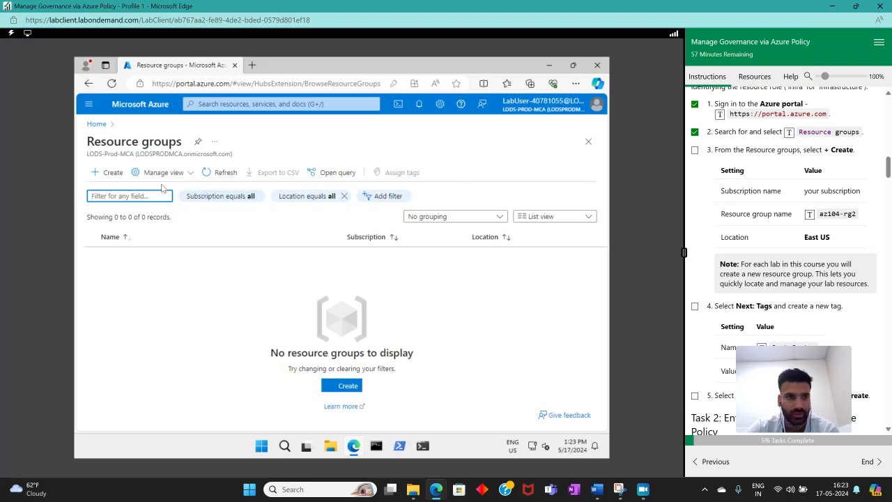
{"action": "left_click", "coordinate": [111, 172]}
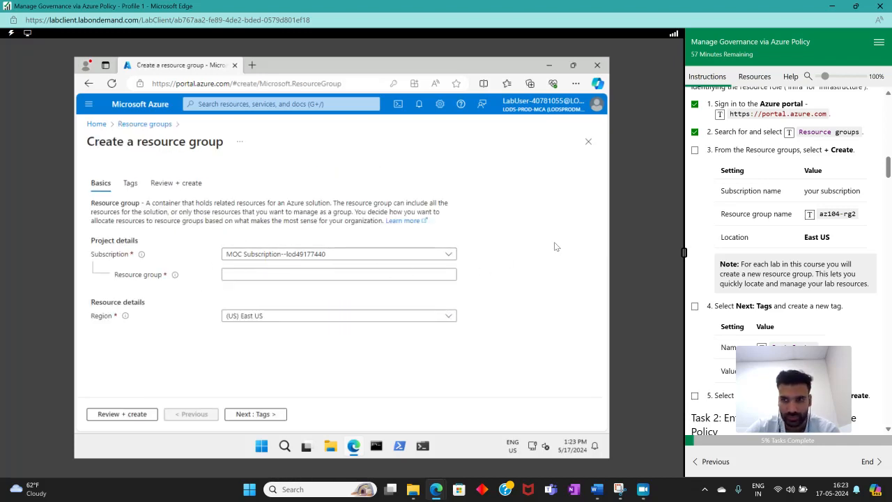
{"action": "left_click", "coordinate": [269, 274]}
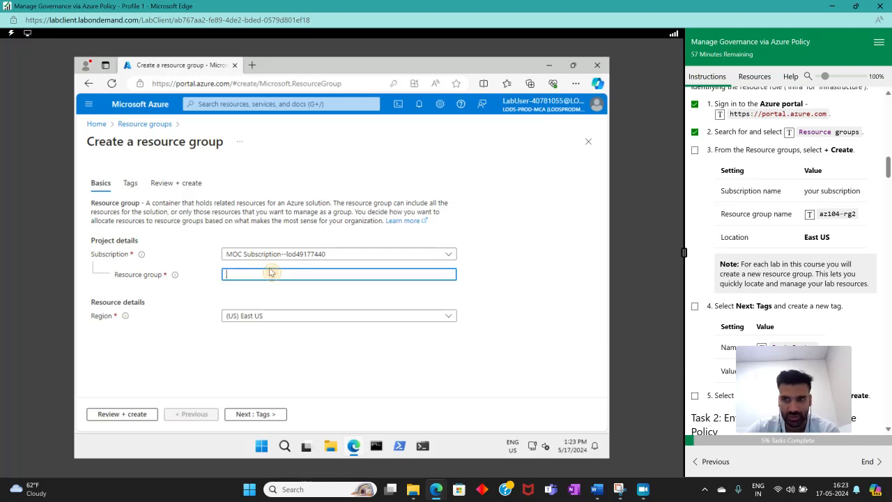
{"action": "left_click", "coordinate": [810, 214]}
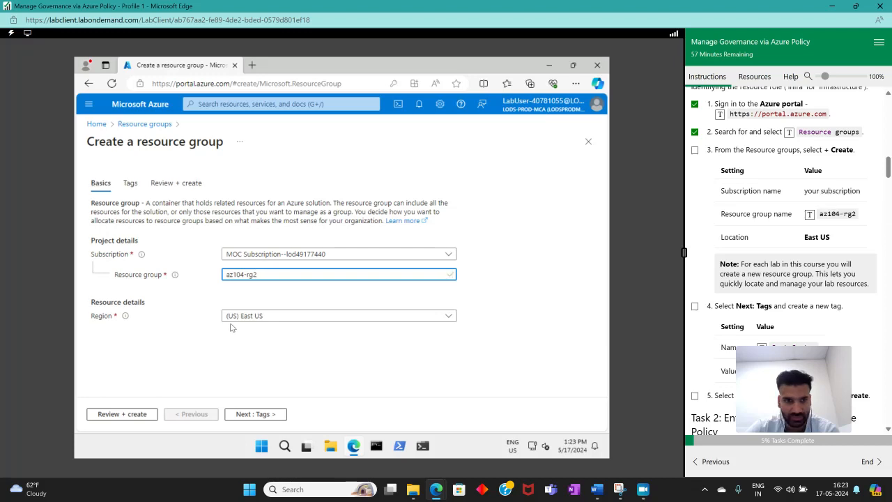
Move to the Tags page and add a tag named Cost Center with value 000 to the new resource group
{"action": "scroll", "coordinate": [724, 295], "scroll_direction": "down", "scroll_amount": 2}
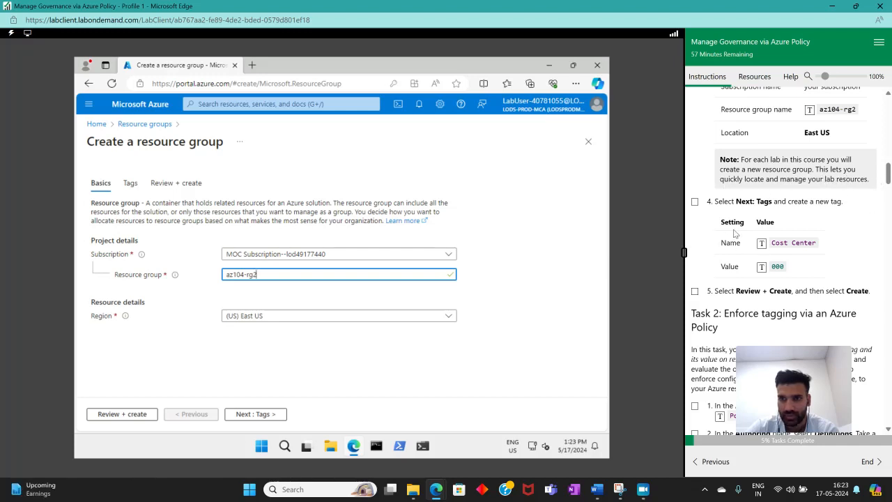
{"action": "scroll", "coordinate": [732, 230], "scroll_direction": "down", "scroll_amount": 1}
{"action": "left_click", "coordinate": [277, 416]}
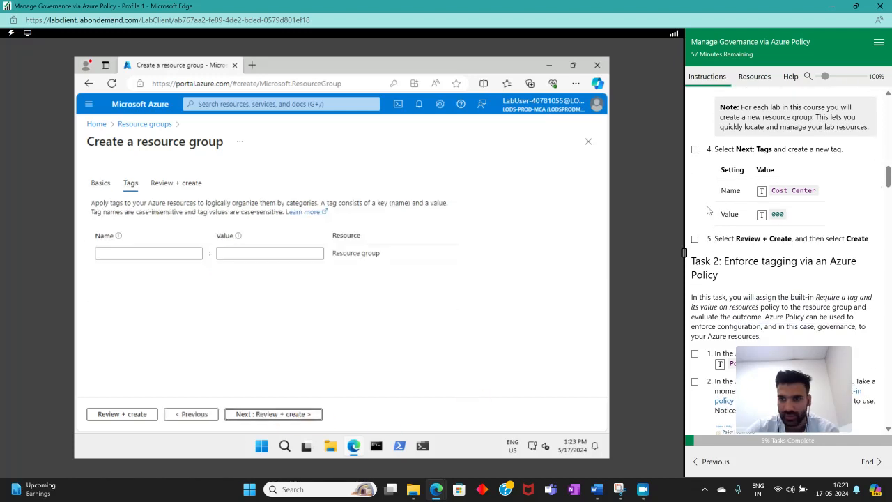
{"action": "left_click", "coordinate": [174, 252]}
{"action": "left_click", "coordinate": [762, 190]}
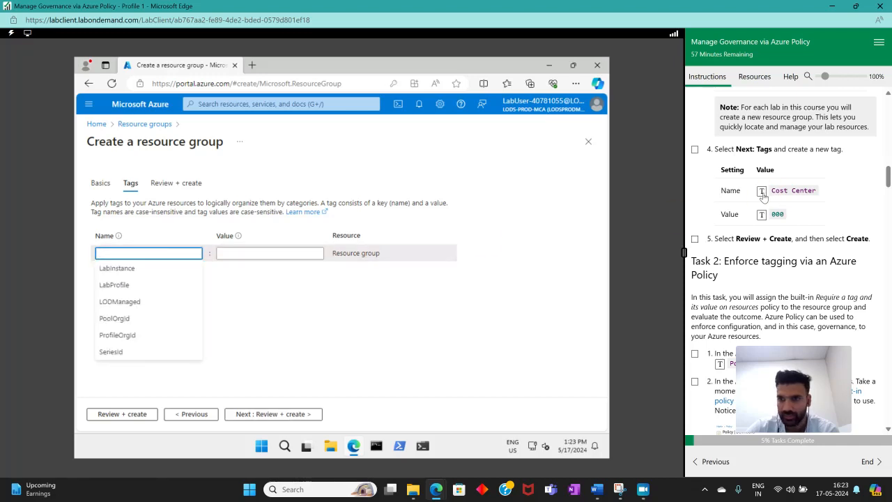
{"action": "left_click", "coordinate": [249, 252]}
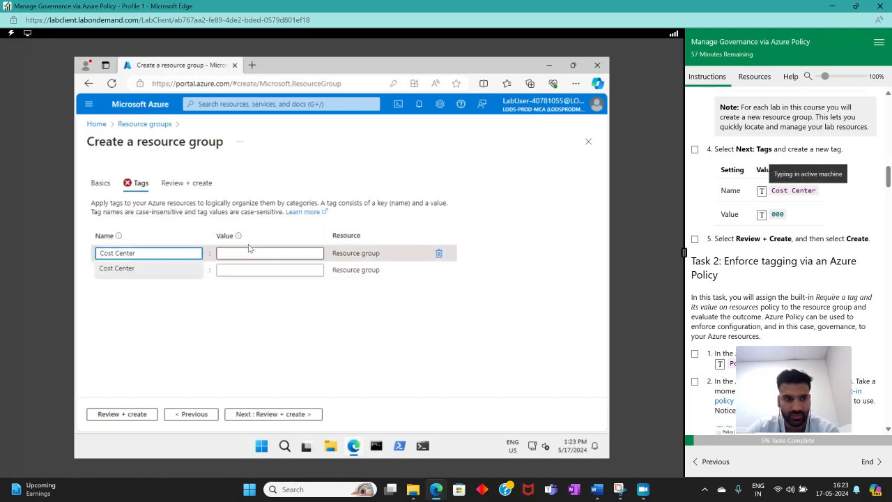
{"action": "left_click", "coordinate": [167, 269]}
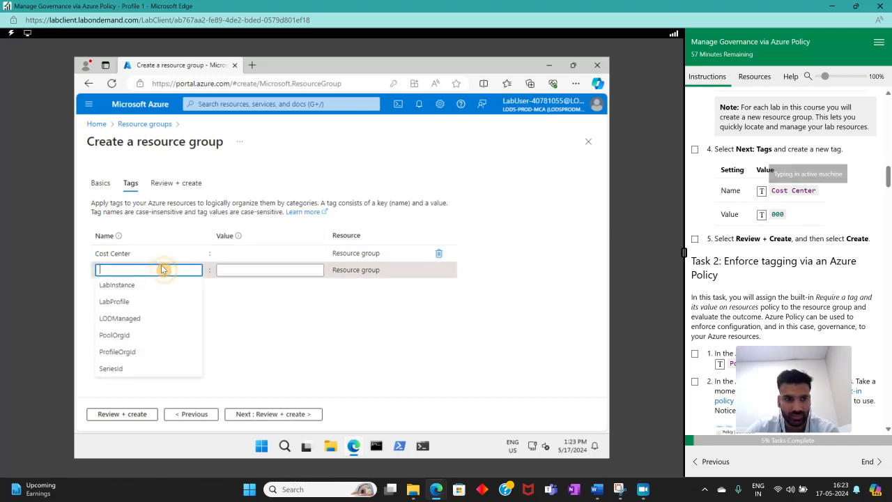
{"action": "left_click", "coordinate": [259, 252]}
{"action": "left_click", "coordinate": [762, 215]}
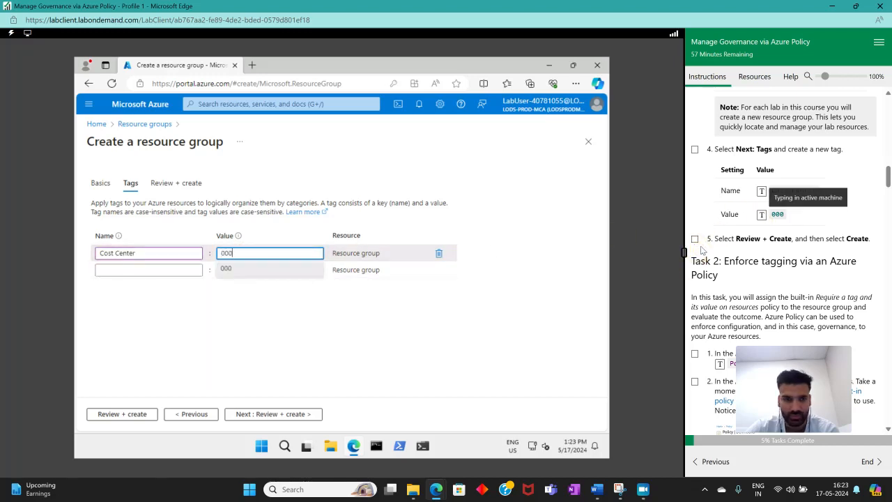
{"action": "left_click", "coordinate": [430, 281]}
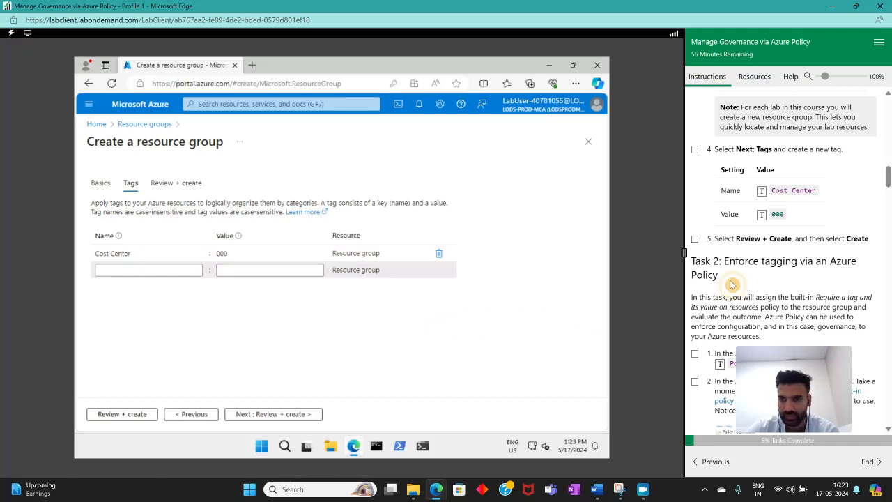
Review and create the resource group, marking the tag and create instruction steps complete
{"action": "scroll", "coordinate": [774, 233], "scroll_direction": "down", "scroll_amount": 1}
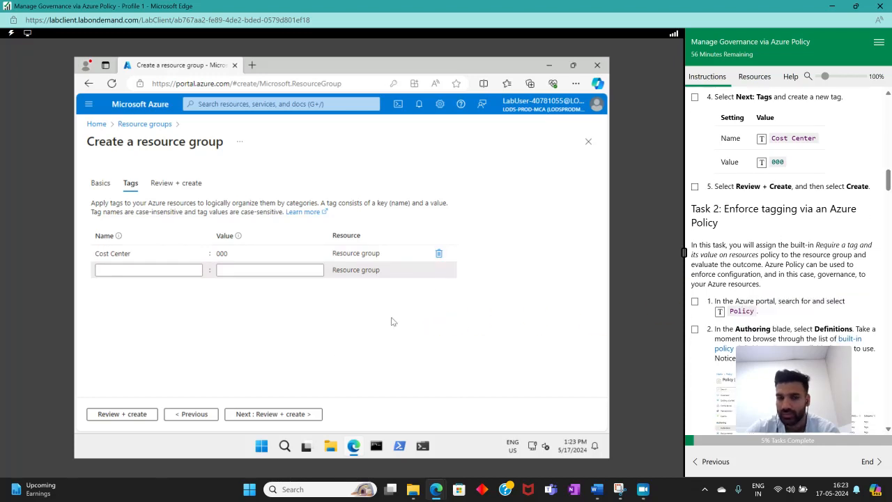
{"action": "left_click", "coordinate": [274, 417]}
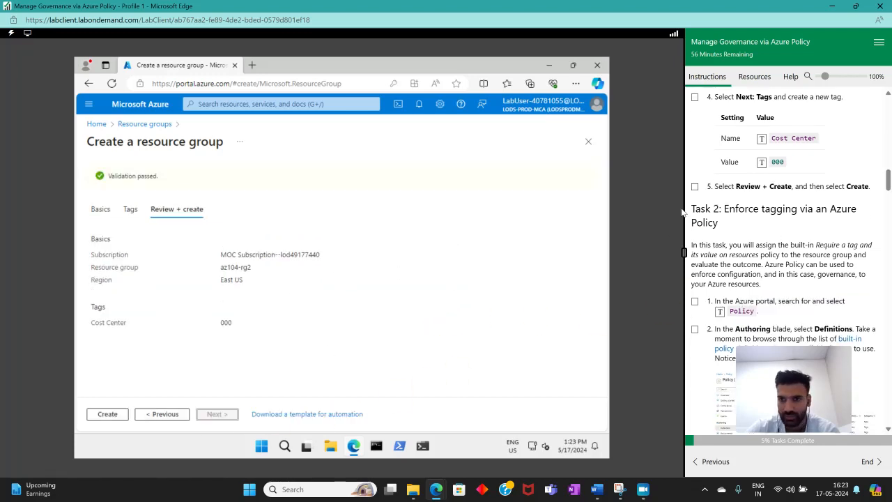
{"action": "left_click", "coordinate": [695, 187]}
{"action": "left_click", "coordinate": [495, 82]}
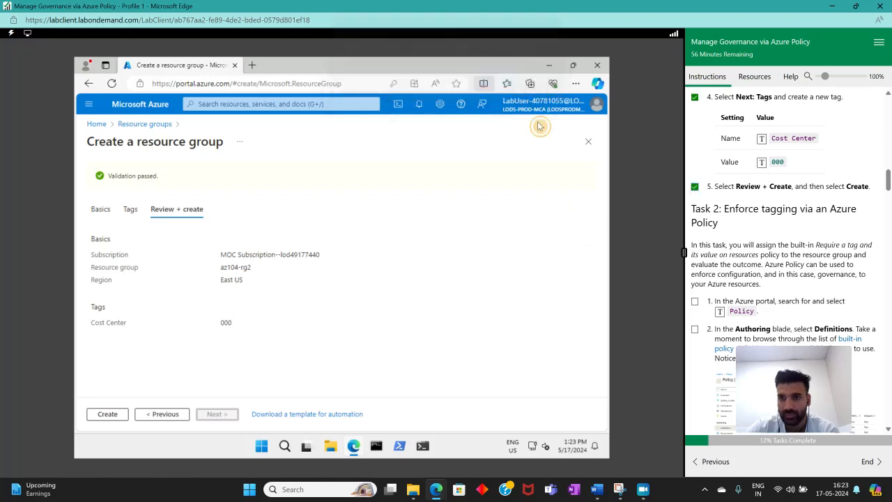
{"action": "scroll", "coordinate": [793, 235], "scroll_direction": "down", "scroll_amount": 2}
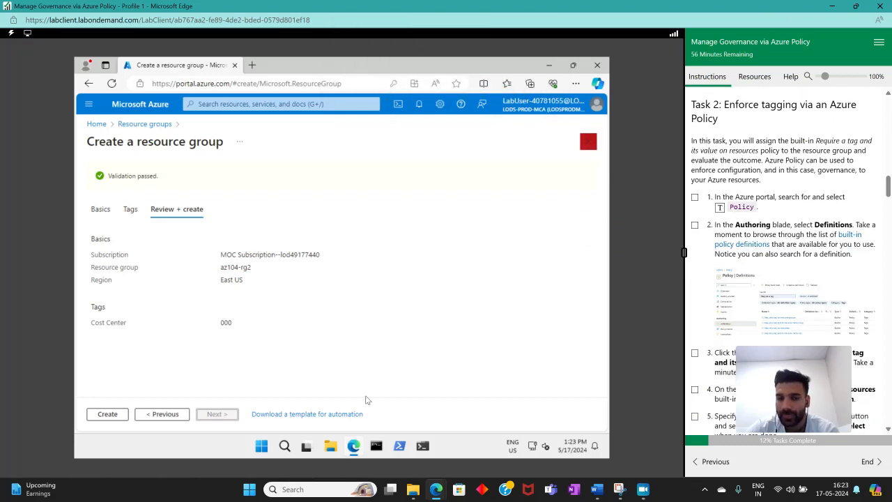
{"action": "left_click", "coordinate": [108, 414]}
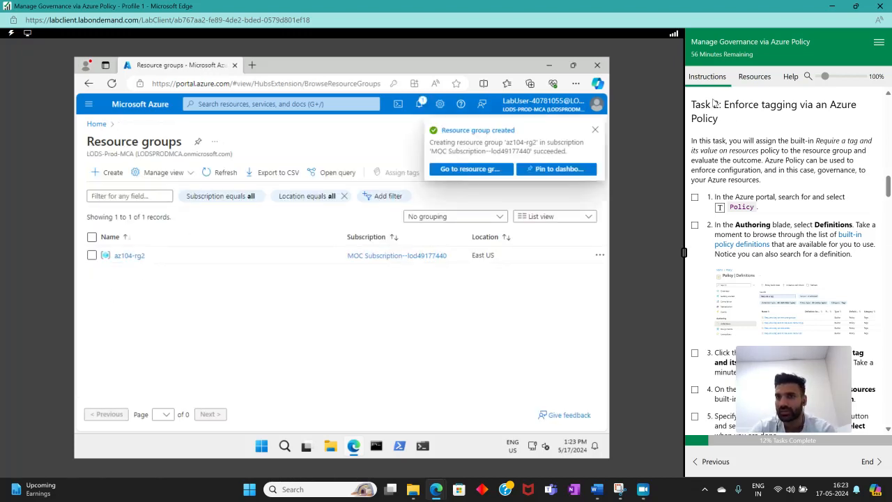
Search for and open the Policy service
{"action": "left_click_drag", "start_coordinate": [725, 104], "coordinate": [743, 116]}
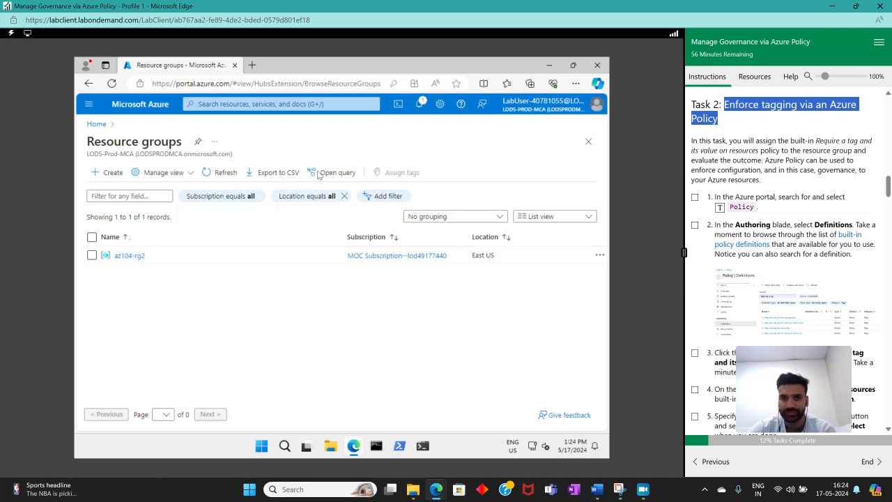
{"action": "left_click", "coordinate": [279, 104]}
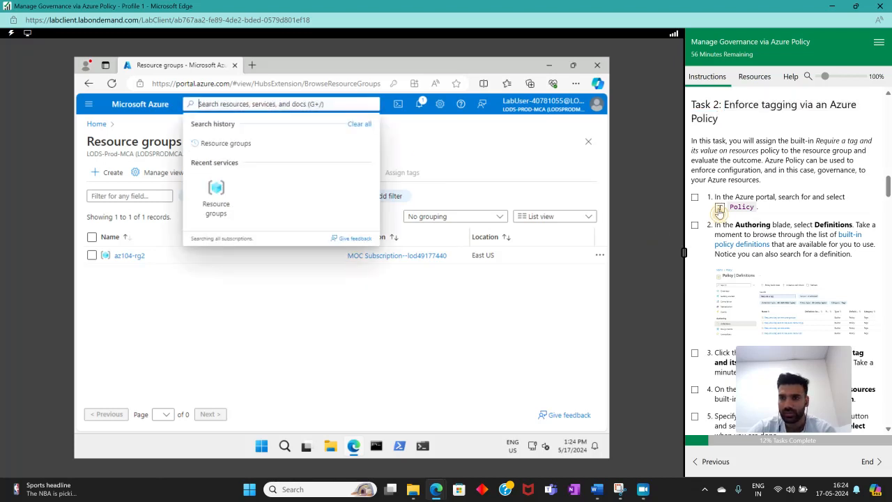
{"action": "left_click", "coordinate": [205, 171]}
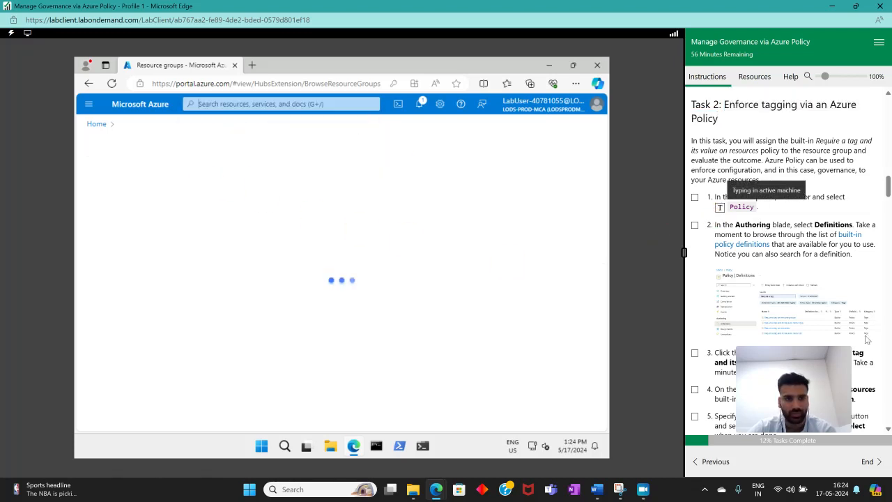
{"action": "scroll", "coordinate": [812, 233], "scroll_direction": "down", "scroll_amount": 3}
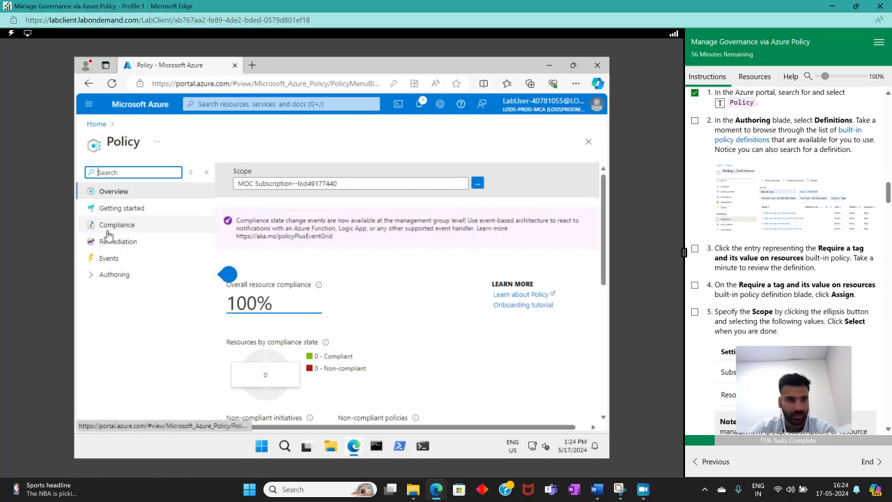
Examine the Policy overview's compliance summary and assignment chart
{"action": "left_click", "coordinate": [93, 281]}
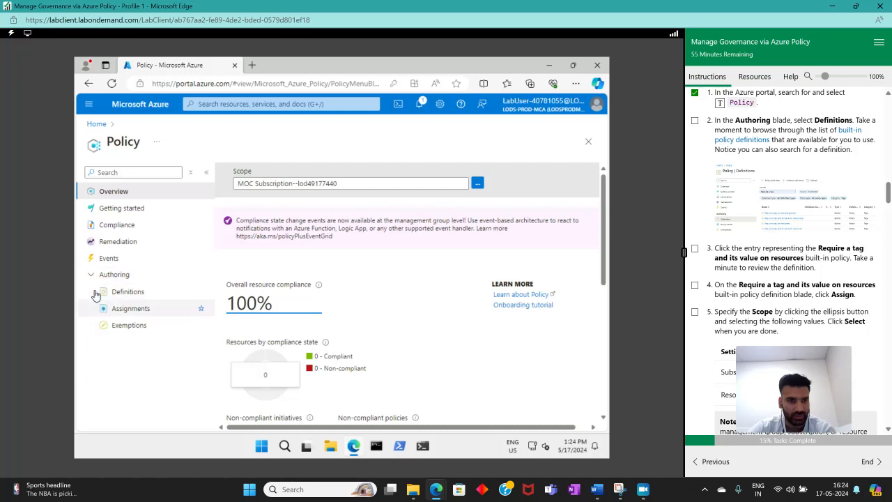
{"action": "left_click", "coordinate": [91, 281]}
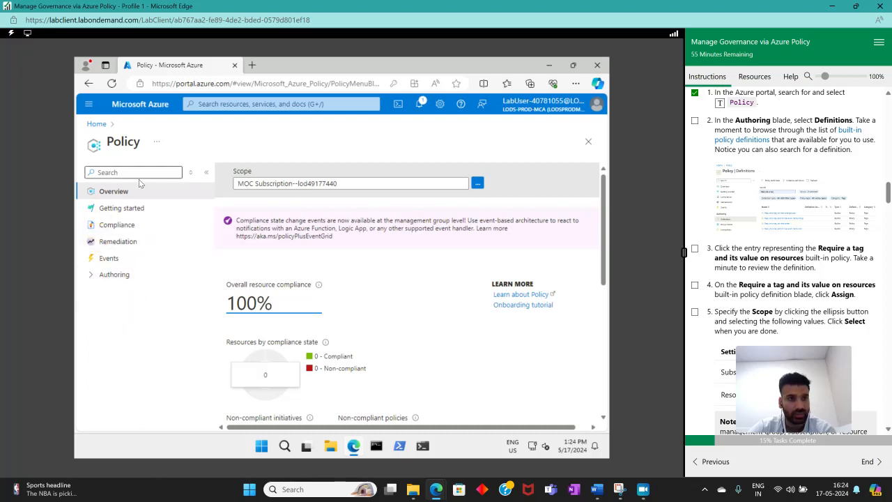
{"action": "scroll", "coordinate": [393, 259], "scroll_direction": "down", "scroll_amount": 2}
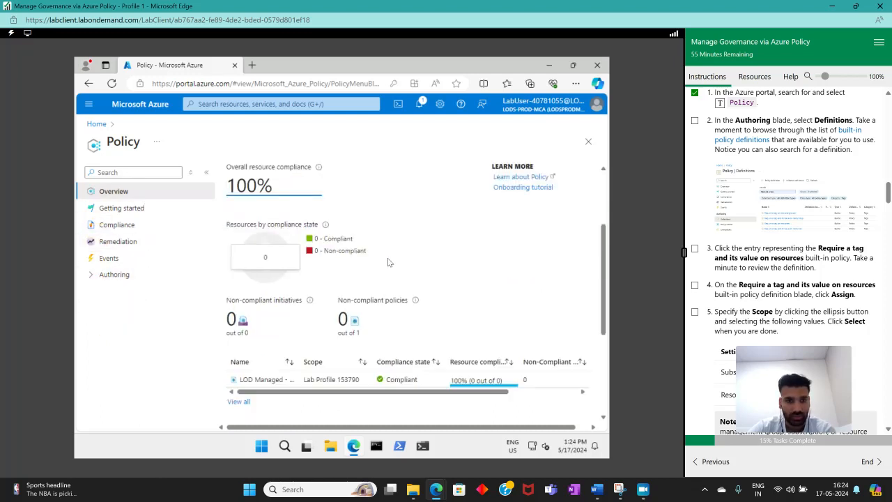
{"action": "scroll", "coordinate": [388, 258], "scroll_direction": "up", "scroll_amount": 2}
{"action": "scroll", "coordinate": [387, 258], "scroll_direction": "down", "scroll_amount": 5}
{"action": "scroll", "coordinate": [389, 261], "scroll_direction": "up", "scroll_amount": 2}
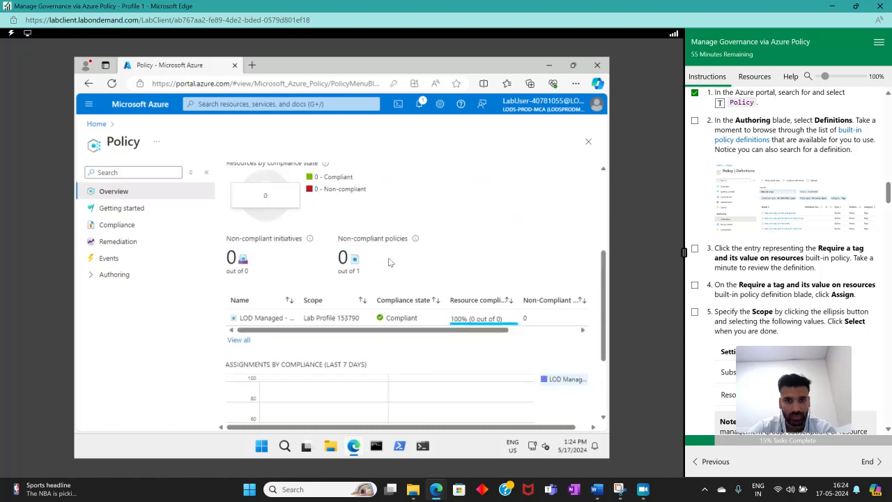
{"action": "scroll", "coordinate": [481, 313], "scroll_direction": "down", "scroll_amount": 2}
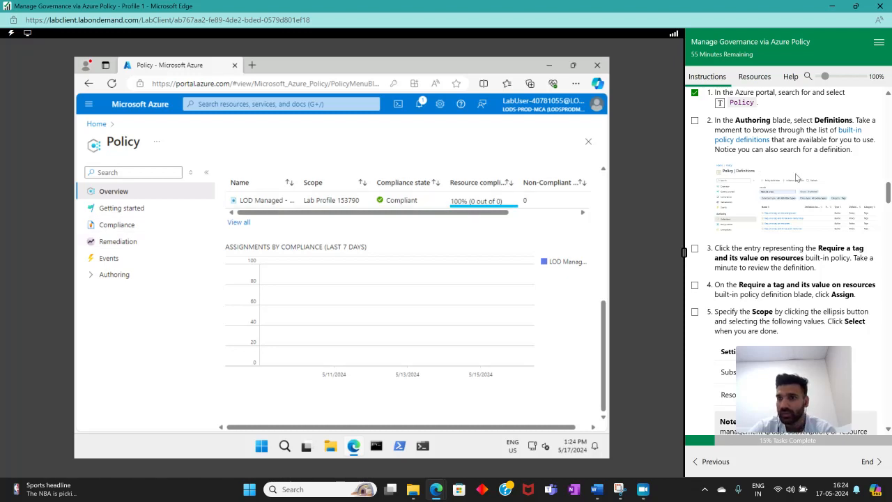
{"action": "scroll", "coordinate": [789, 178], "scroll_direction": "up", "scroll_amount": 1}
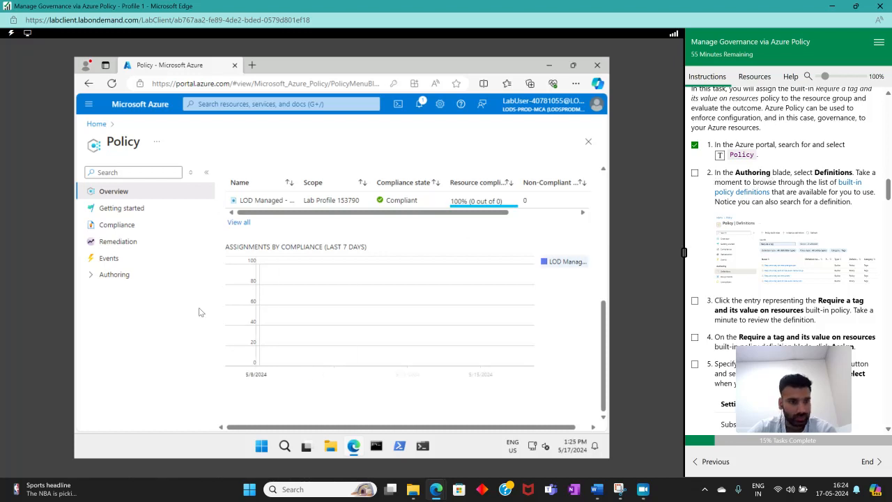
Open the policy Definitions list under Authoring and widen the Name column
{"action": "left_click", "coordinate": [119, 274]}
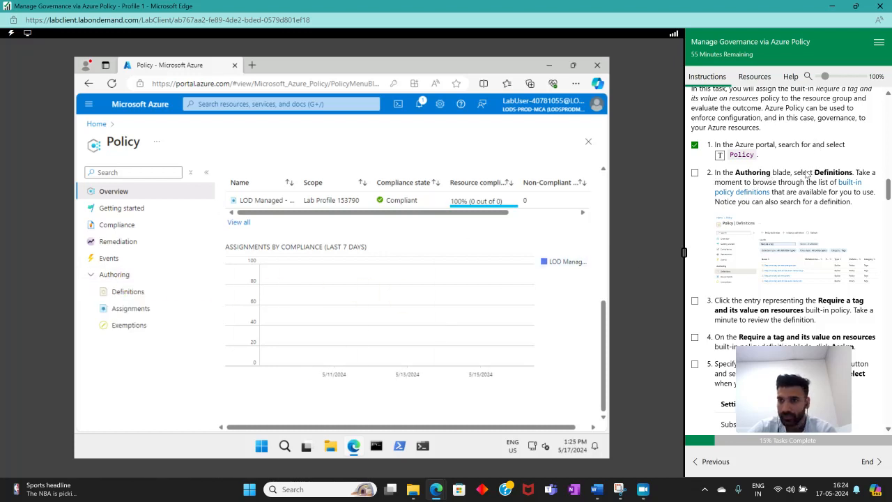
{"action": "left_click", "coordinate": [126, 291]}
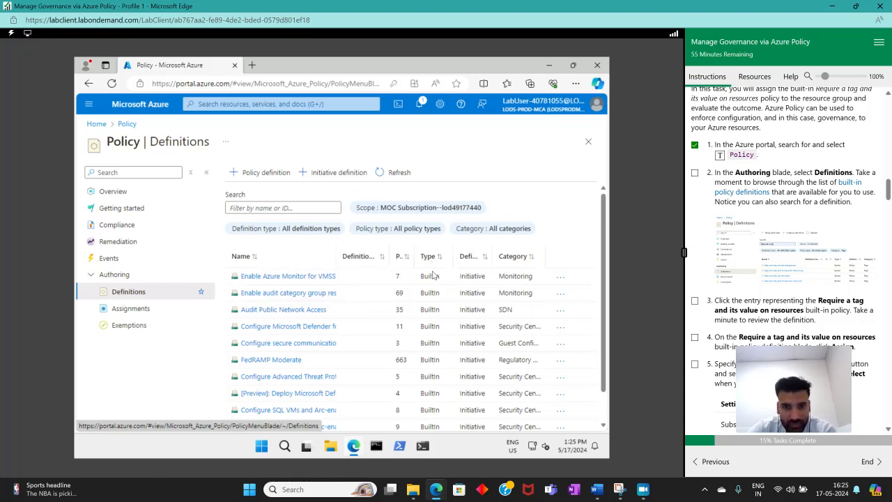
{"action": "left_click_drag", "start_coordinate": [453, 252], "coordinate": [531, 266]}
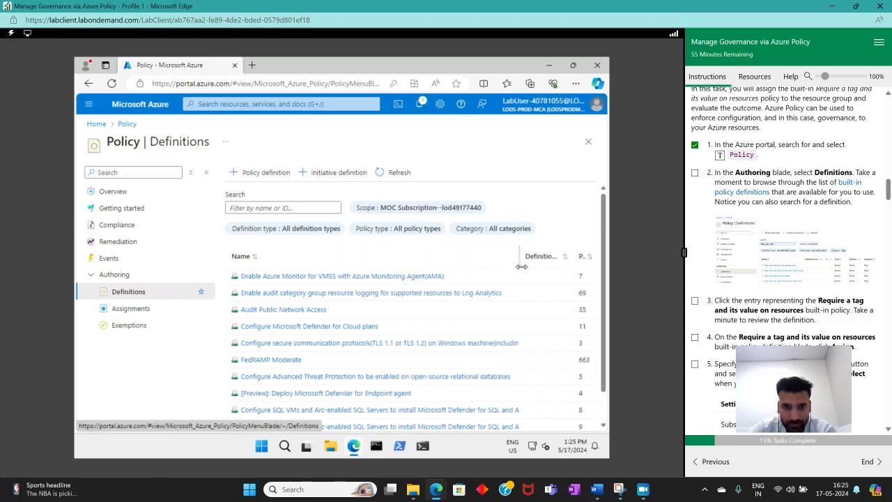
Open the Enable Azure Monitor for VMSS with Azure Monitoring Agent(AMA) initiative, review its details, and return to Definitions
{"action": "left_click", "coordinate": [323, 279]}
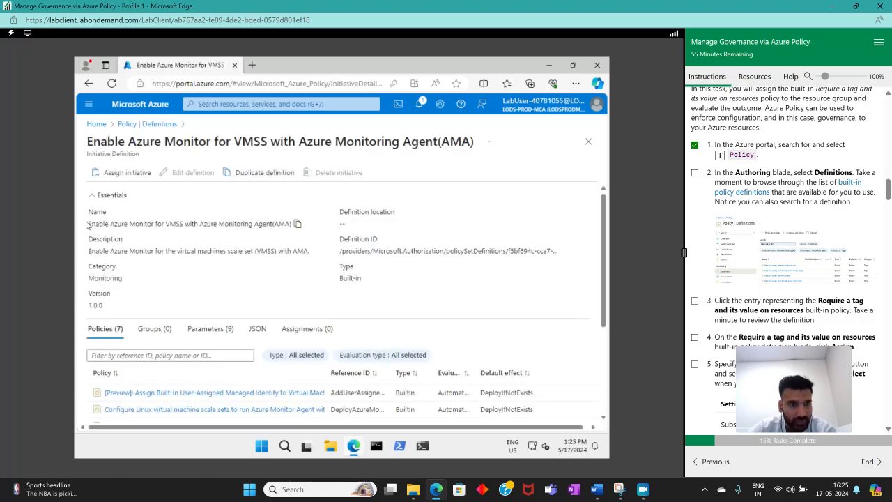
{"action": "left_click_drag", "start_coordinate": [85, 224], "coordinate": [292, 225]}
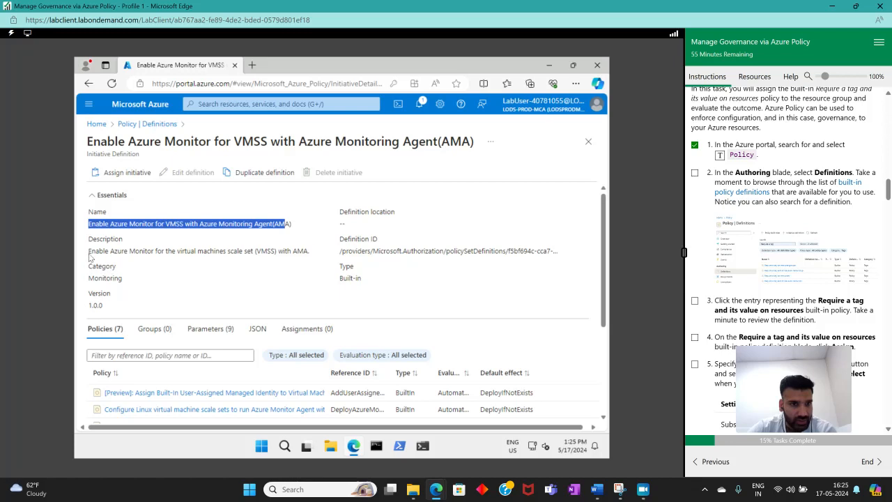
{"action": "left_click_drag", "start_coordinate": [92, 251], "coordinate": [218, 252]}
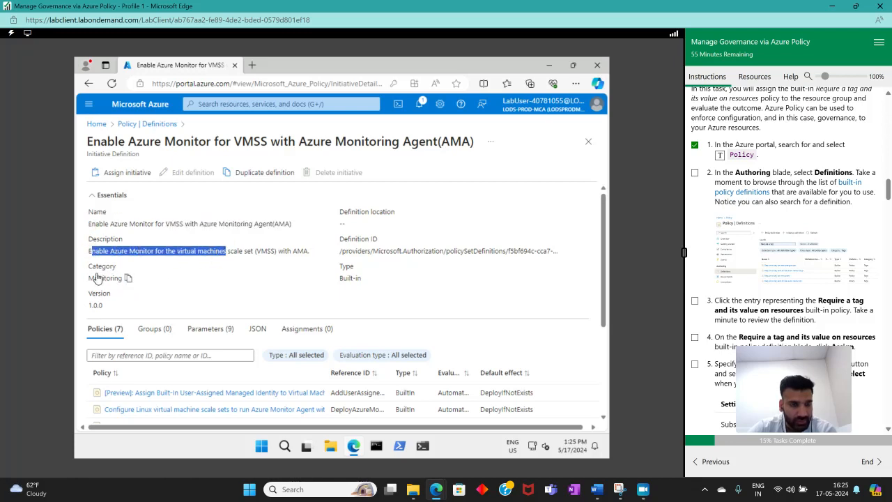
{"action": "scroll", "coordinate": [147, 284], "scroll_direction": "down", "scroll_amount": 3}
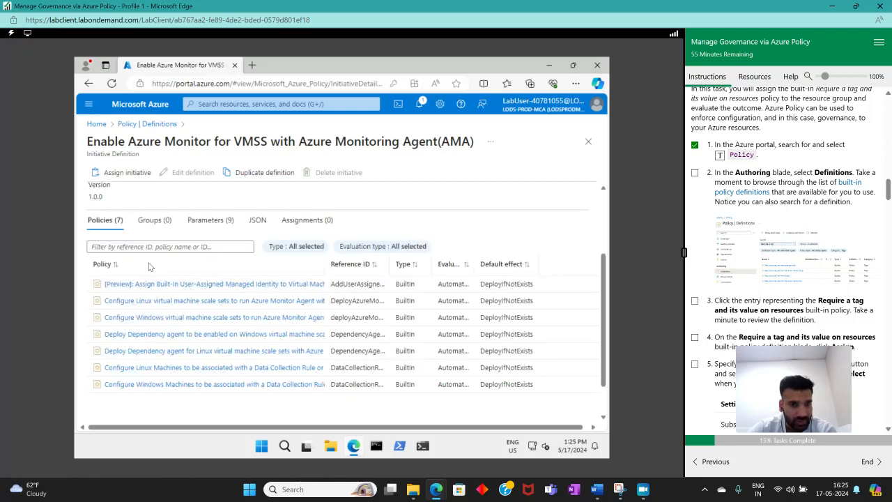
{"action": "scroll", "coordinate": [234, 313], "scroll_direction": "down", "scroll_amount": 1}
{"action": "scroll", "coordinate": [235, 312], "scroll_direction": "up", "scroll_amount": 4}
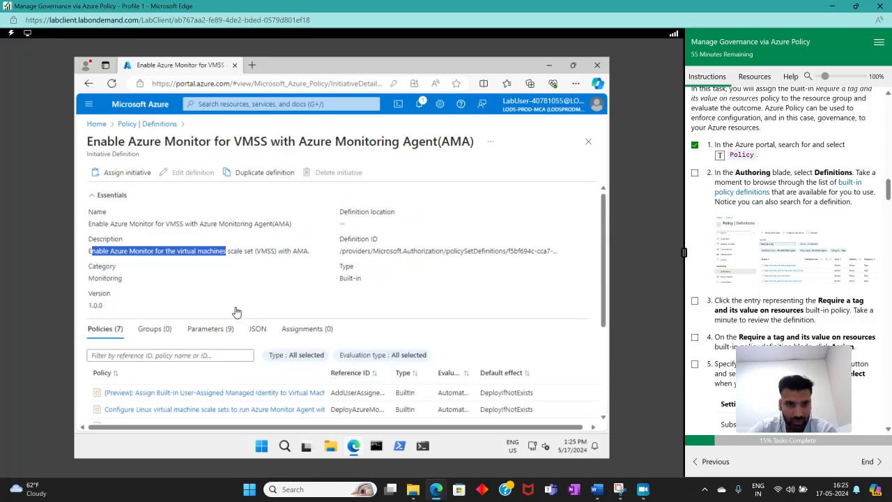
{"action": "scroll", "coordinate": [236, 312], "scroll_direction": "down", "scroll_amount": 3}
{"action": "scroll", "coordinate": [188, 318], "scroll_direction": "up", "scroll_amount": 3}
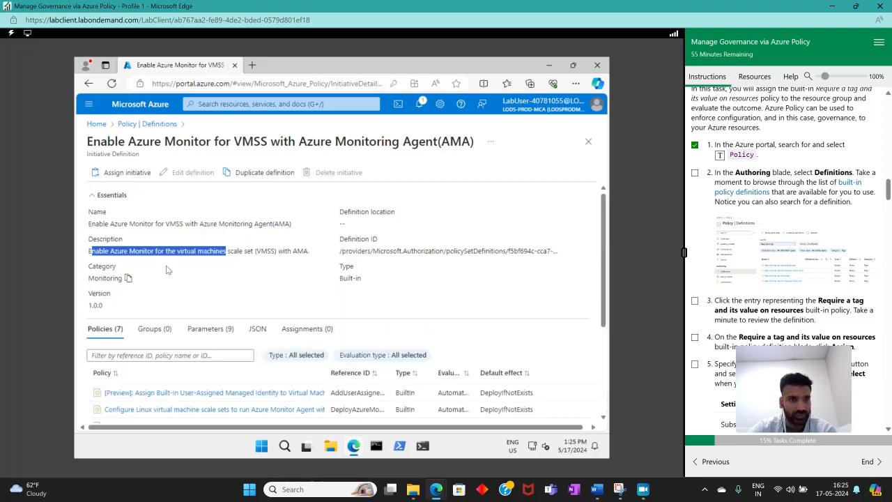
{"action": "left_click", "coordinate": [156, 217]}
{"action": "key", "text": "alt+Left"}
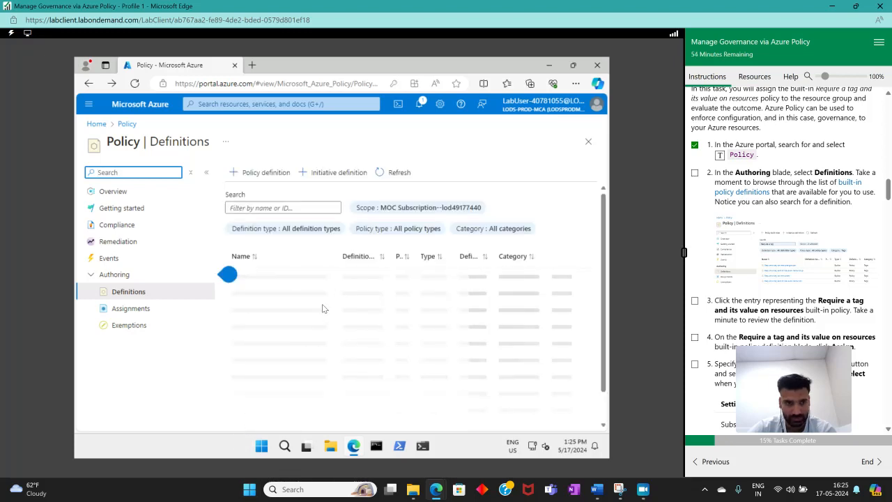
Mark the Definitions instruction step complete and scroll through the definitions list
{"action": "left_click", "coordinate": [694, 172]}
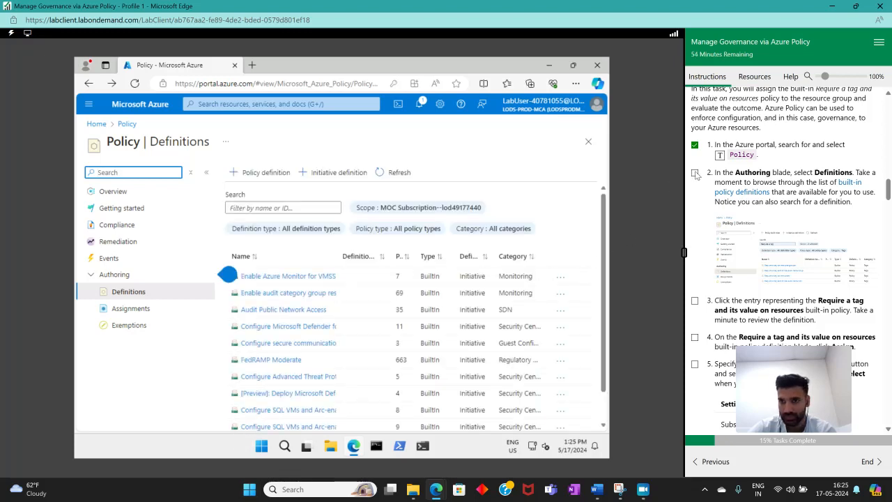
{"action": "left_click", "coordinate": [732, 251]}
{"action": "scroll", "coordinate": [411, 342], "scroll_direction": "down", "scroll_amount": 3}
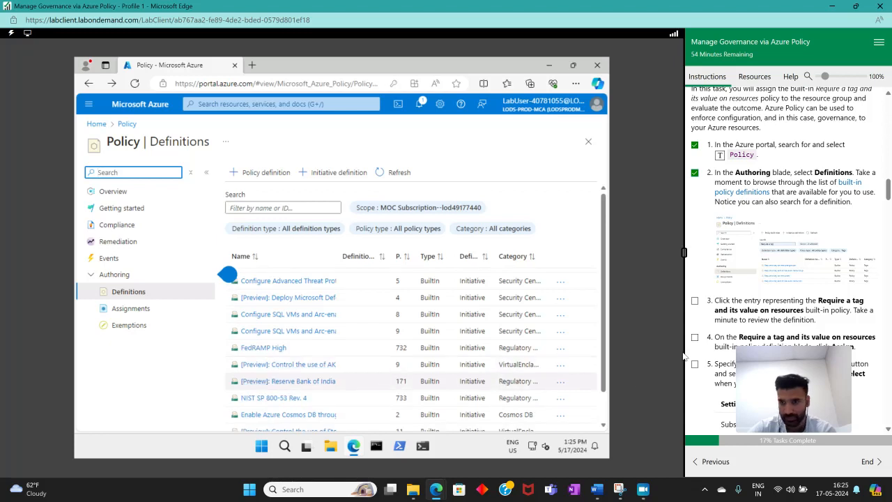
{"action": "scroll", "coordinate": [772, 260], "scroll_direction": "down", "scroll_amount": 2}
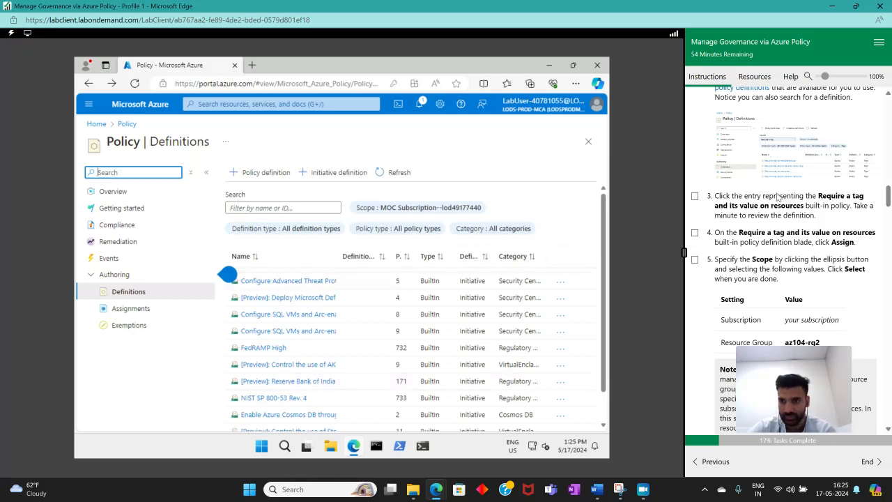
Filter the policy definitions for "require a tag and its value on resources" and widen the Name column
{"action": "left_click", "coordinate": [278, 208]}
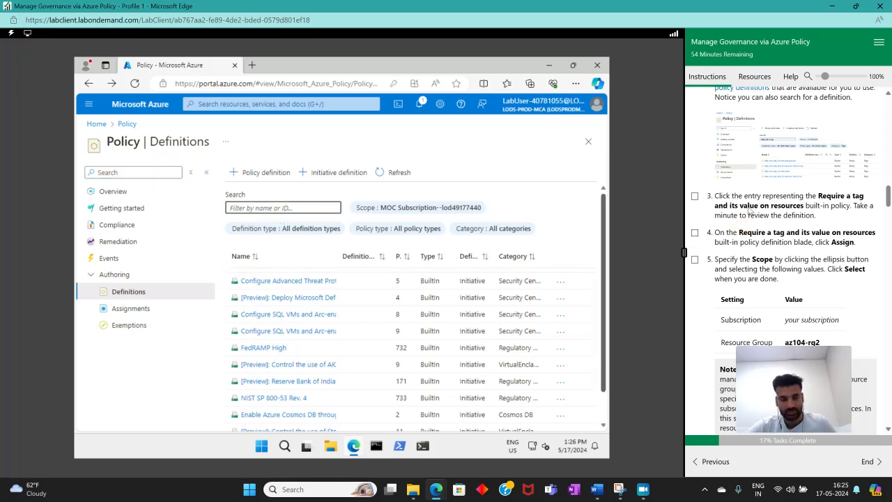
{"action": "type", "text": "re"}
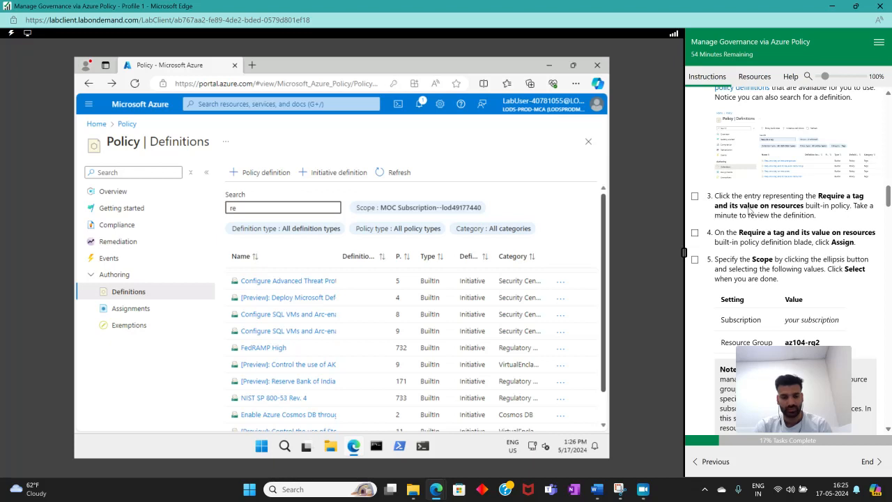
{"action": "type", "text": "quire a"}
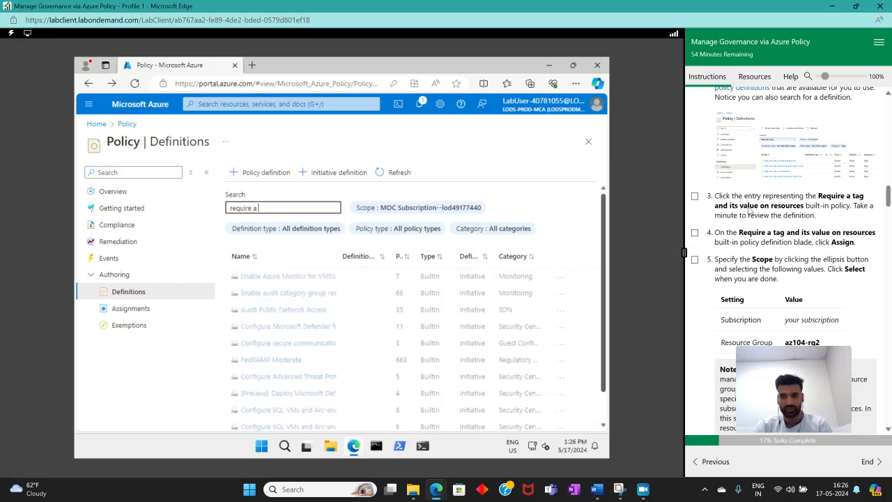
{"action": "type", "text": " tag and"}
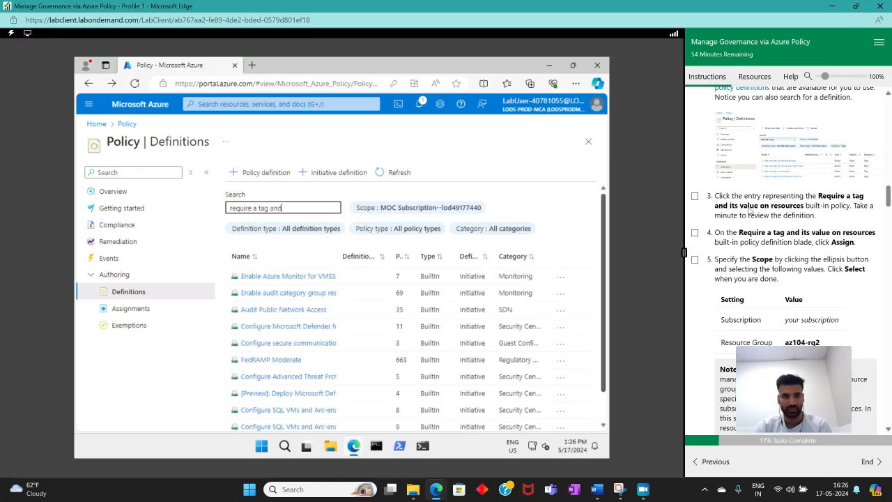
{"action": "type", "text": " its v"}
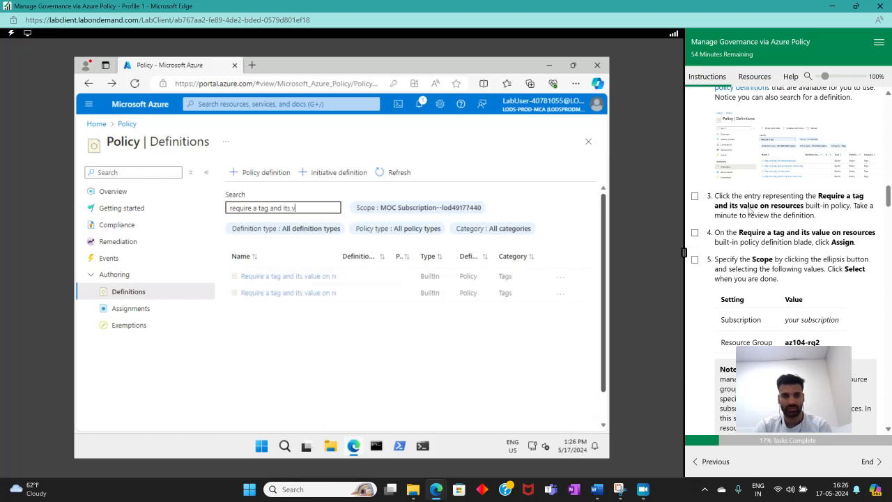
{"action": "type", "text": "alue on"}
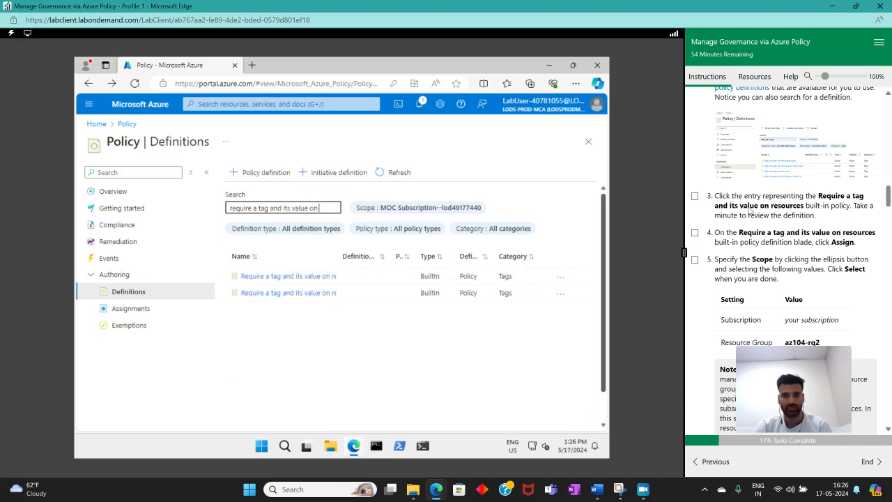
{"action": "type", "text": " resources"}
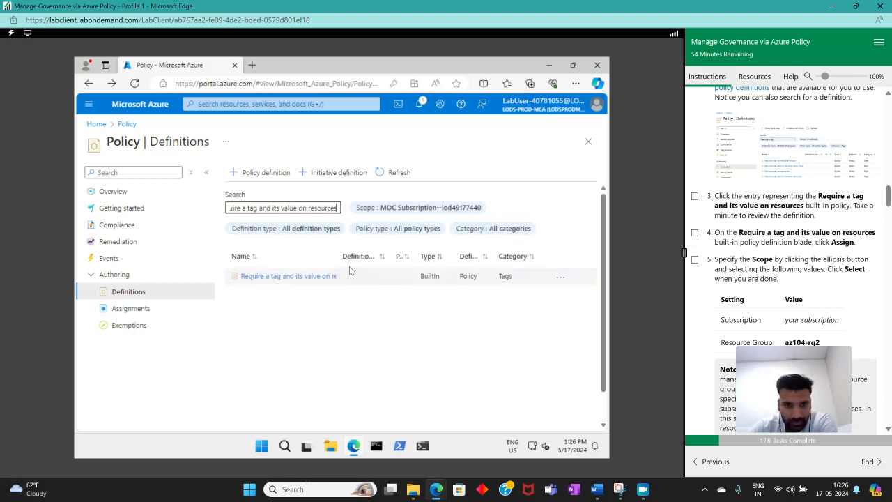
{"action": "left_click_drag", "start_coordinate": [335, 252], "coordinate": [416, 255]}
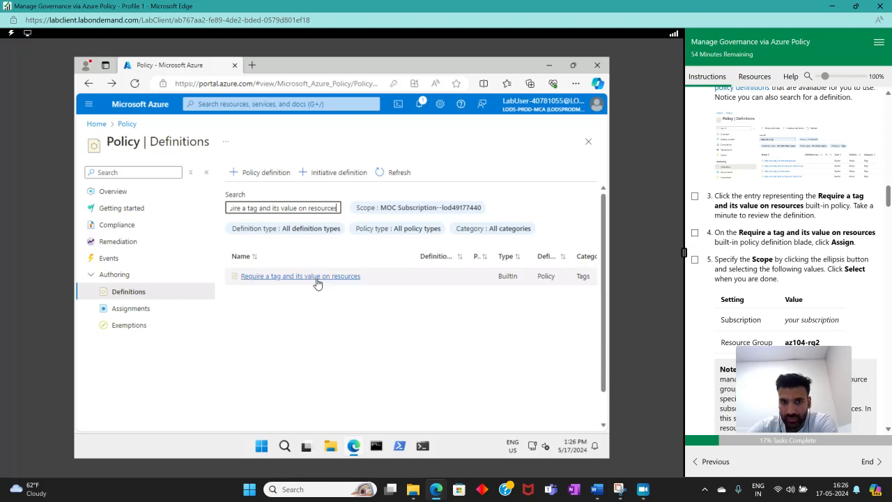
Open the Require a tag and its value on resources definition, mark instruction steps 3 and 4 complete, and return to Definitions
{"action": "left_click", "coordinate": [335, 281]}
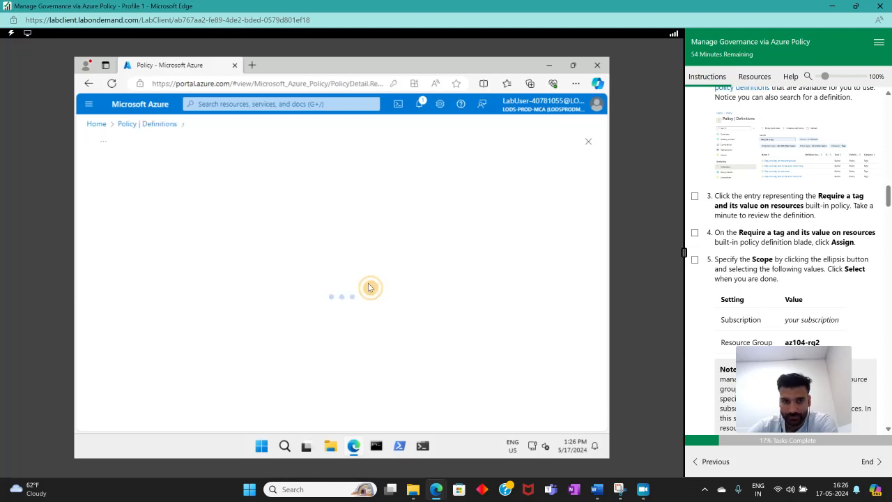
{"action": "left_click", "coordinate": [695, 234]}
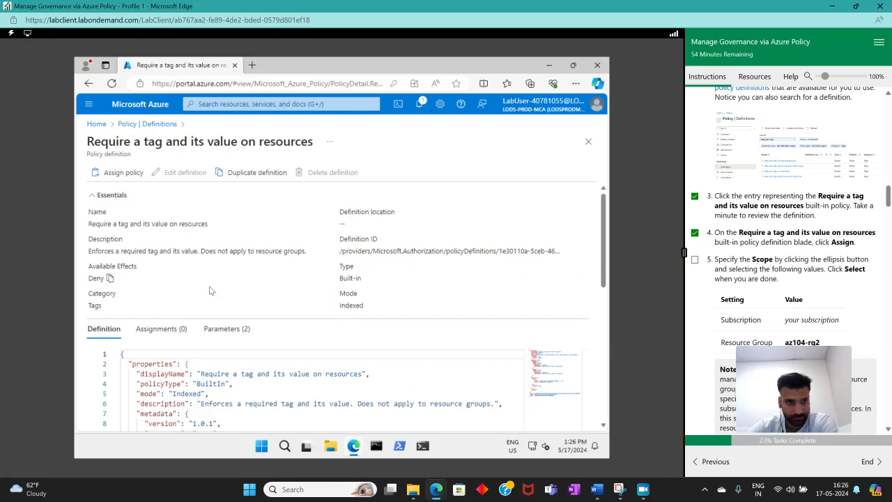
{"action": "scroll", "coordinate": [199, 305], "scroll_direction": "down", "scroll_amount": 3}
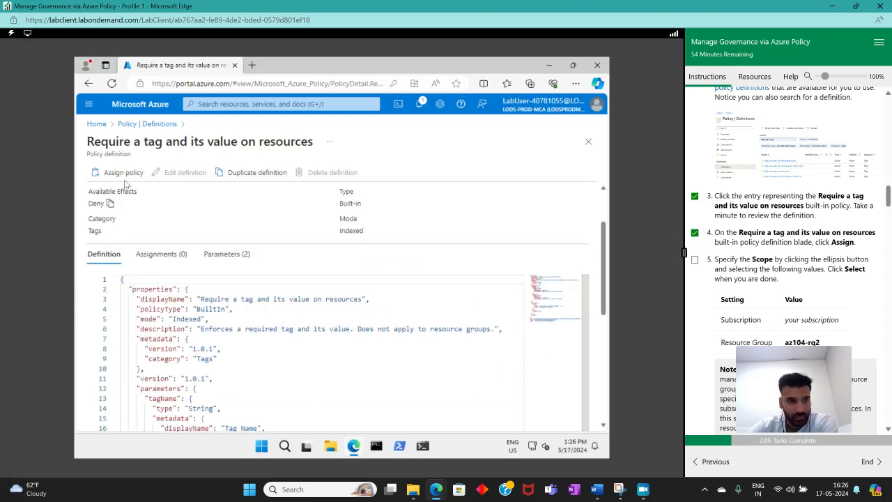
{"action": "key", "text": "alt+Left"}
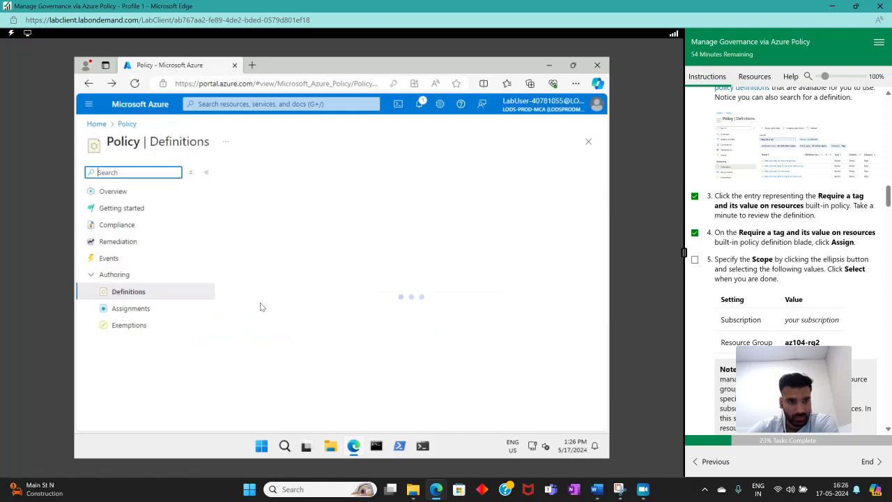
Filter again for the Require a tag and its value on resources policy and start assigning it
{"action": "left_click", "coordinate": [252, 202]}
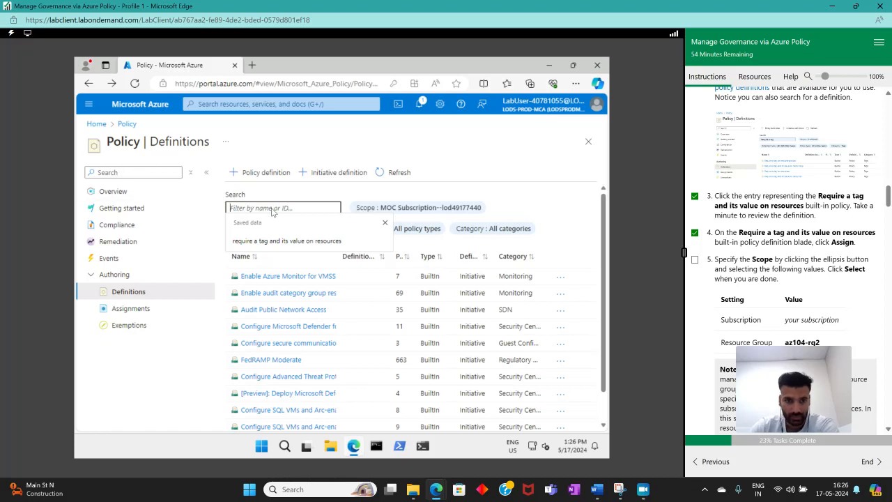
{"action": "left_click", "coordinate": [286, 241]}
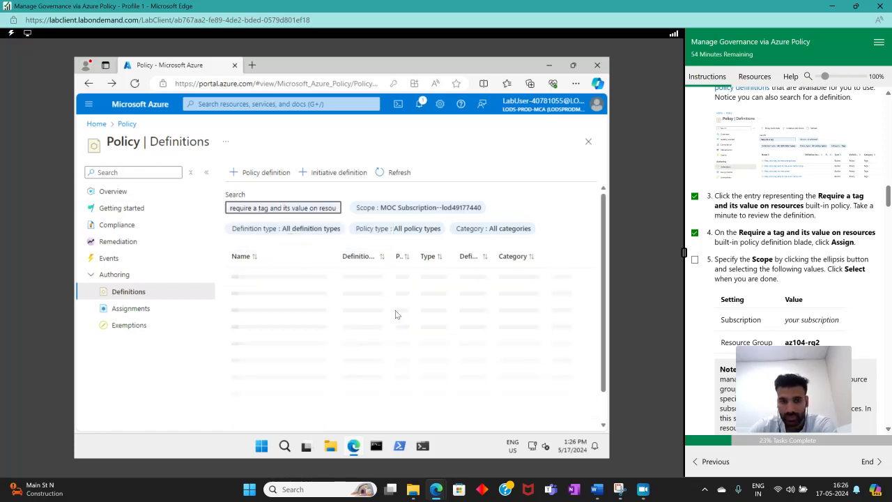
{"action": "left_click", "coordinate": [560, 276]}
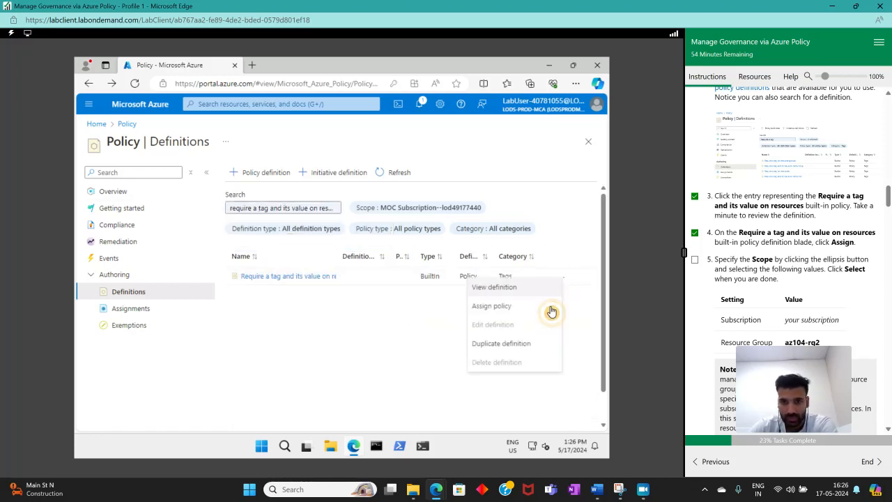
{"action": "left_click", "coordinate": [491, 306]}
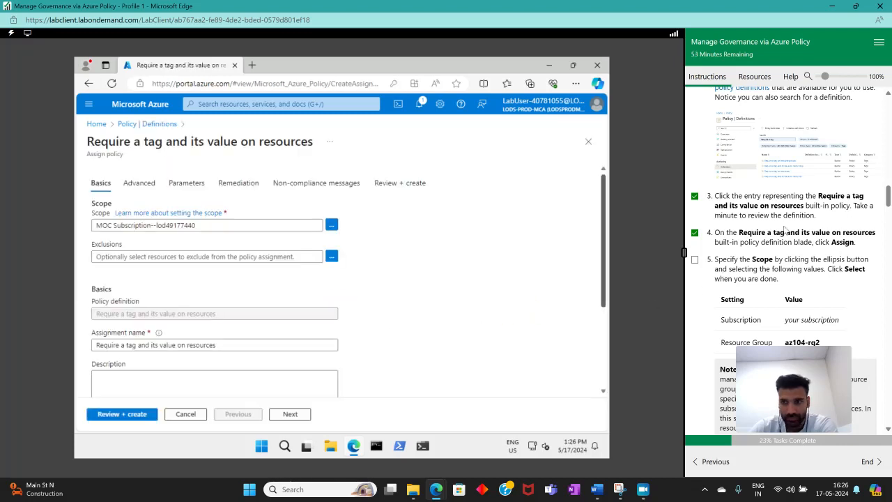
Review the assignment wizard's Basics, Advanced and Parameters tabs and the lab's scope instructions
{"action": "scroll", "coordinate": [705, 249], "scroll_direction": "down", "scroll_amount": 3}
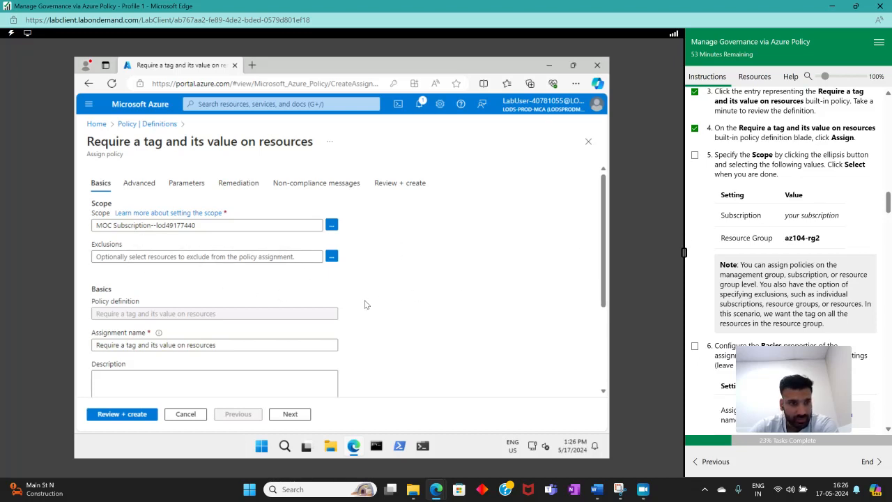
{"action": "scroll", "coordinate": [364, 301], "scroll_direction": "down", "scroll_amount": 2}
{"action": "scroll", "coordinate": [366, 305], "scroll_direction": "up", "scroll_amount": 2}
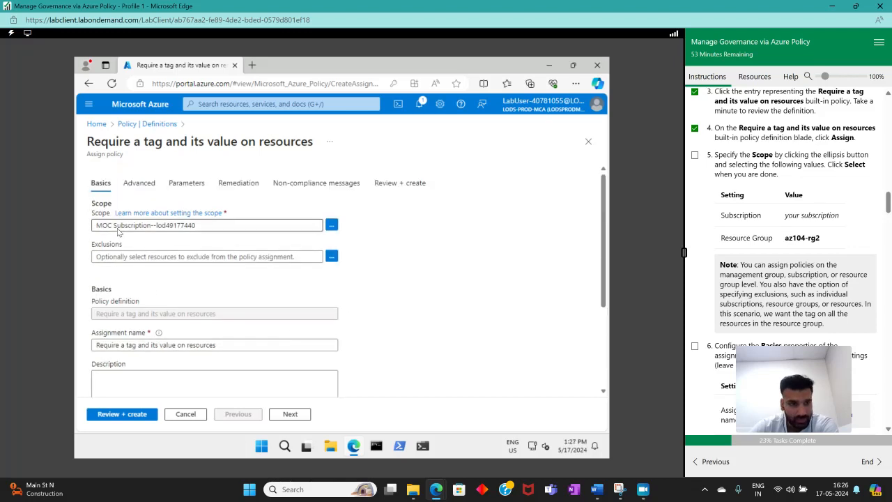
{"action": "scroll", "coordinate": [187, 285], "scroll_direction": "down", "scroll_amount": 2}
{"action": "scroll", "coordinate": [186, 286], "scroll_direction": "up", "scroll_amount": 2}
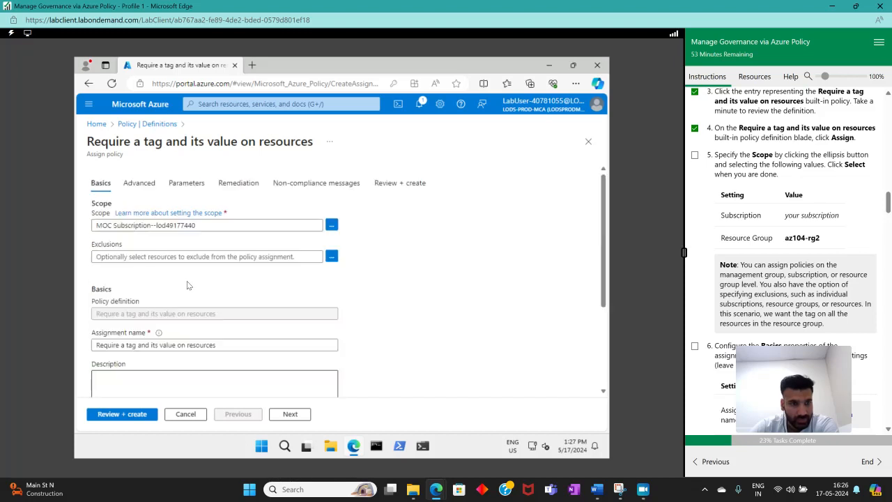
{"action": "scroll", "coordinate": [193, 291], "scroll_direction": "down", "scroll_amount": 3}
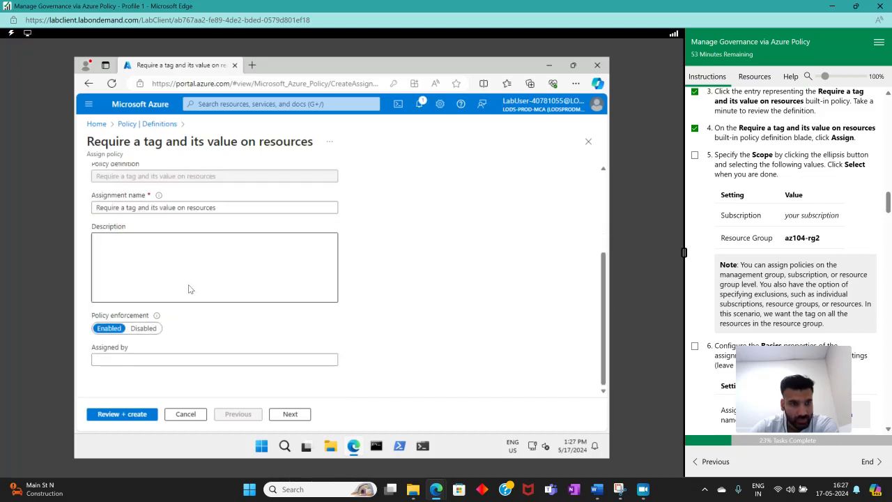
{"action": "left_click", "coordinate": [289, 418]}
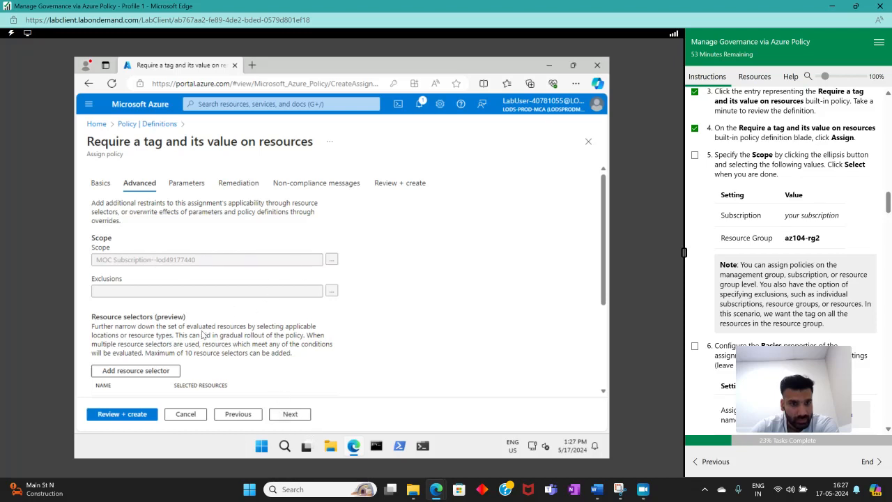
{"action": "scroll", "coordinate": [210, 348], "scroll_direction": "down", "scroll_amount": 3}
{"action": "scroll", "coordinate": [168, 222], "scroll_direction": "up", "scroll_amount": 3}
{"action": "left_click", "coordinate": [294, 418]}
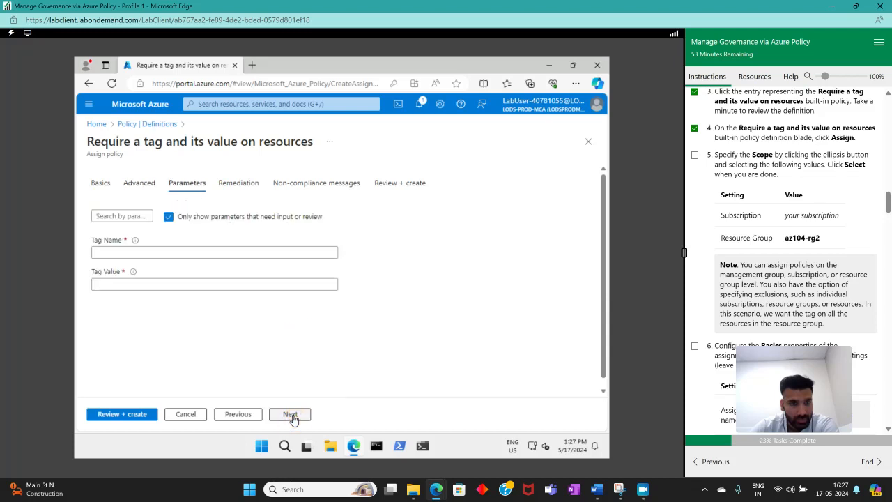
{"action": "scroll", "coordinate": [776, 267], "scroll_direction": "down", "scroll_amount": 3}
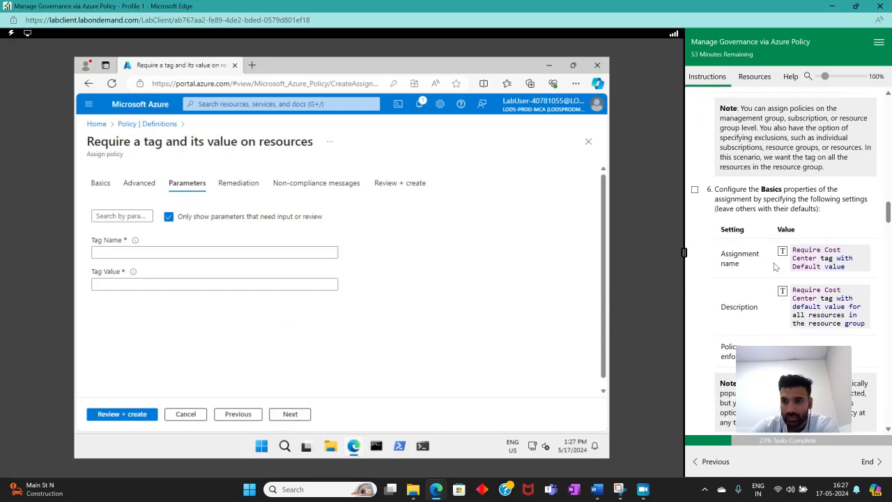
{"action": "scroll", "coordinate": [775, 267], "scroll_direction": "up", "scroll_amount": 3}
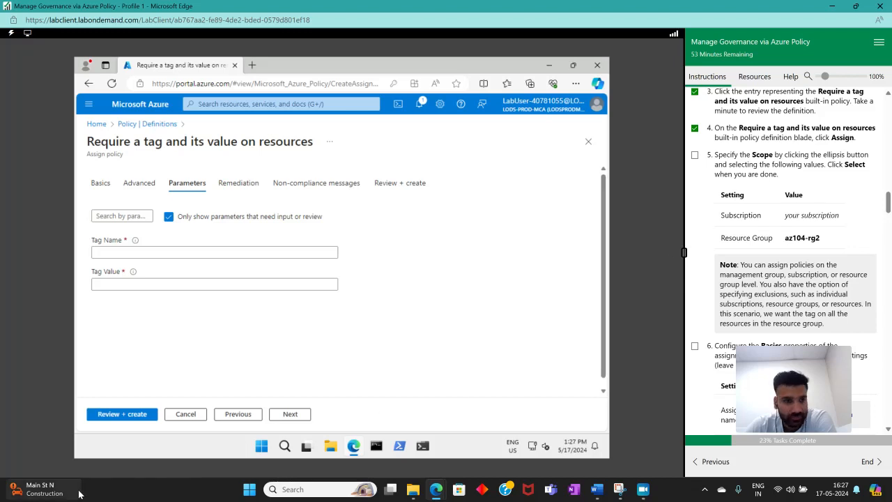
Return to the Basics tab and read the lab instructions for the assignment's basic settings
{"action": "left_click", "coordinate": [247, 418]}
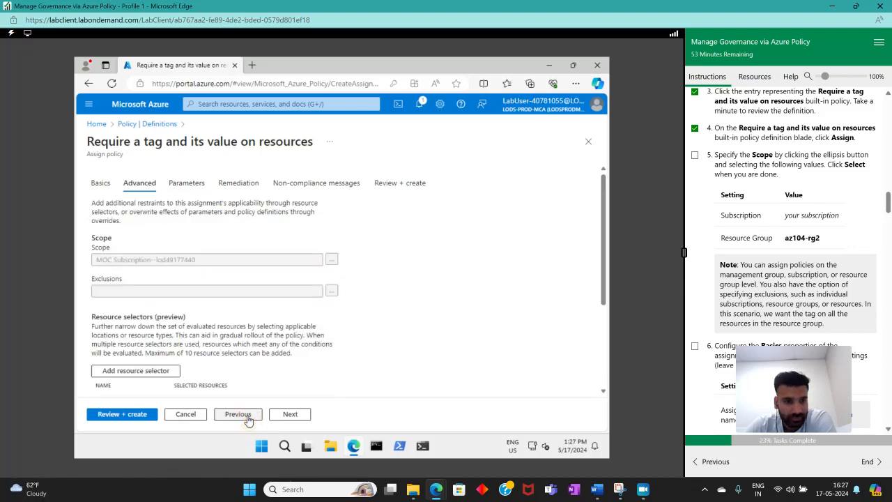
{"action": "left_click", "coordinate": [248, 418]}
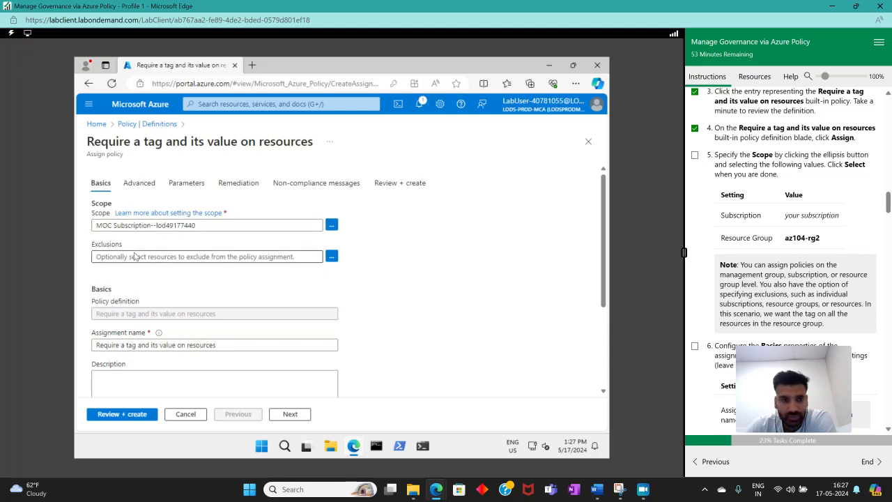
{"action": "scroll", "coordinate": [144, 255], "scroll_direction": "down", "scroll_amount": 2}
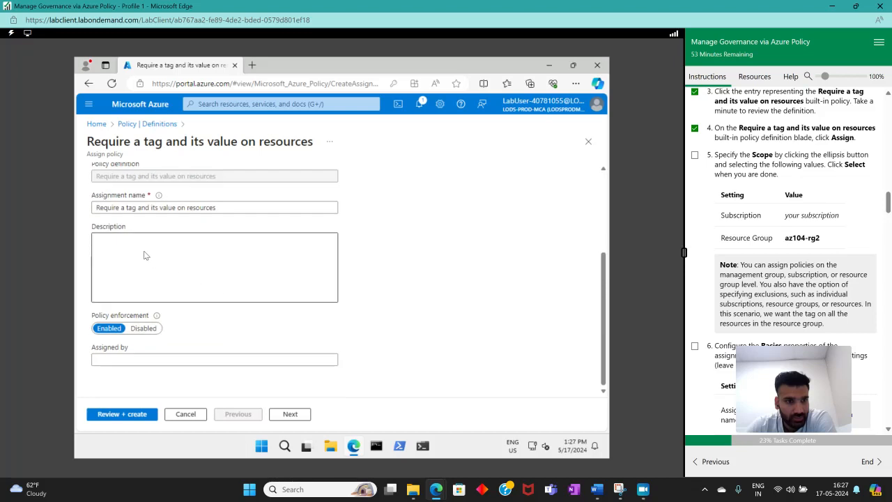
{"action": "scroll", "coordinate": [116, 247], "scroll_direction": "up", "scroll_amount": 1}
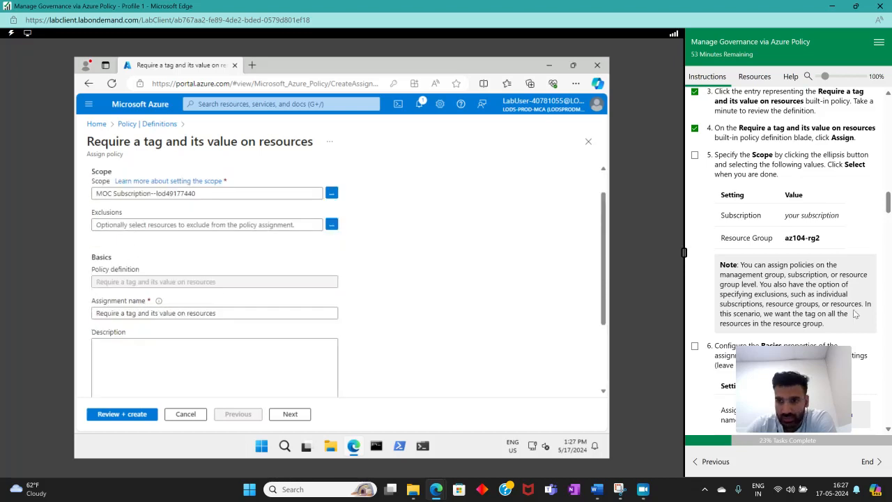
{"action": "scroll", "coordinate": [836, 307], "scroll_direction": "down", "scroll_amount": 1}
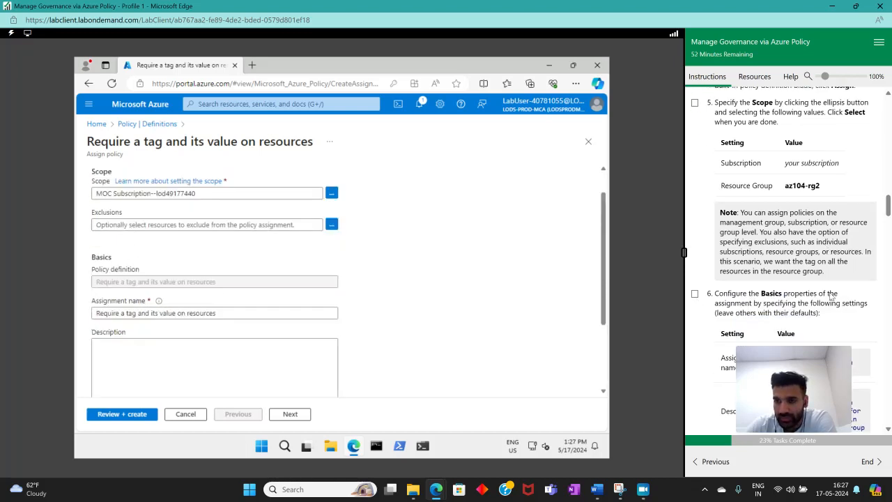
{"action": "scroll", "coordinate": [747, 304], "scroll_direction": "down", "scroll_amount": 1}
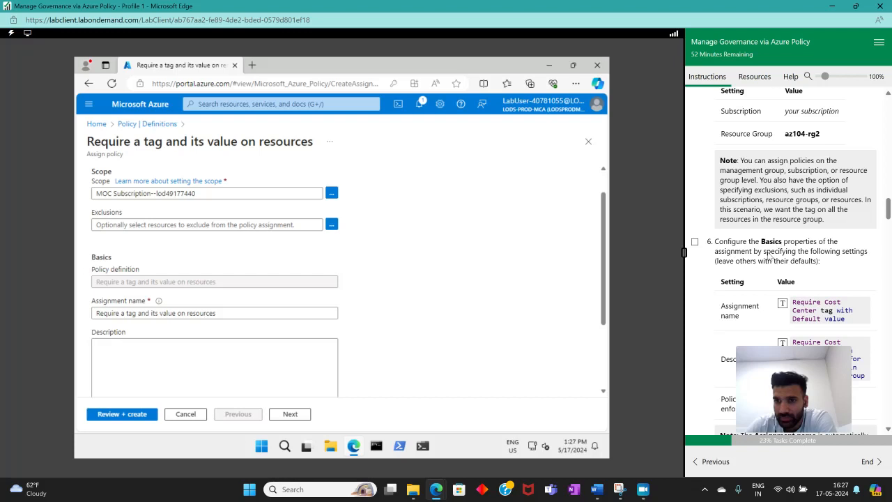
{"action": "scroll", "coordinate": [753, 262], "scroll_direction": "down", "scroll_amount": 1}
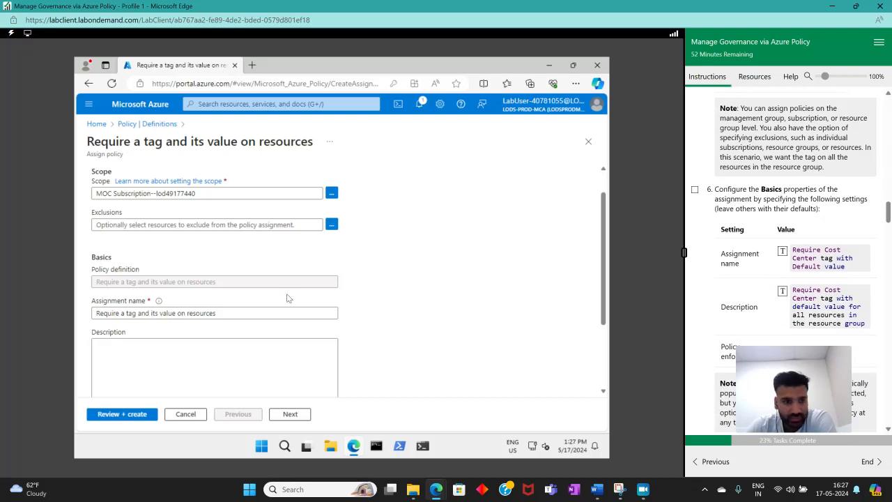
Set the assignment name to "Require Cost Center tag with Default value" and the description to "Require Cost Center tag with default value for all resources in the resource group"
{"action": "scroll", "coordinate": [232, 310], "scroll_direction": "down", "scroll_amount": 1}
{"action": "left_click_drag", "start_coordinate": [235, 244], "coordinate": [86, 249]}
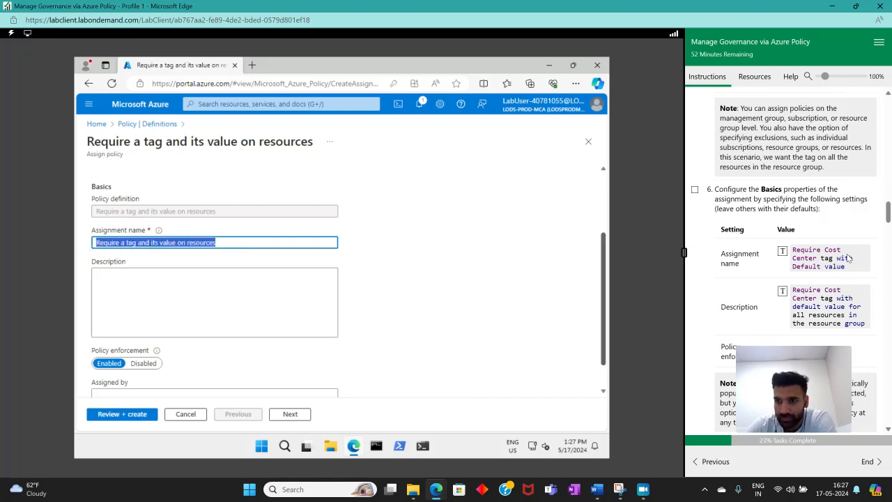
{"action": "left_click", "coordinate": [782, 253]}
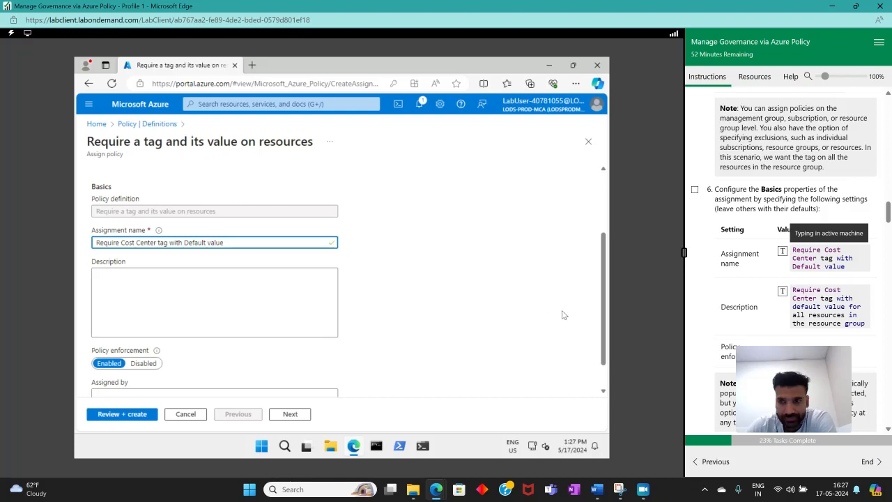
{"action": "left_click", "coordinate": [210, 307]}
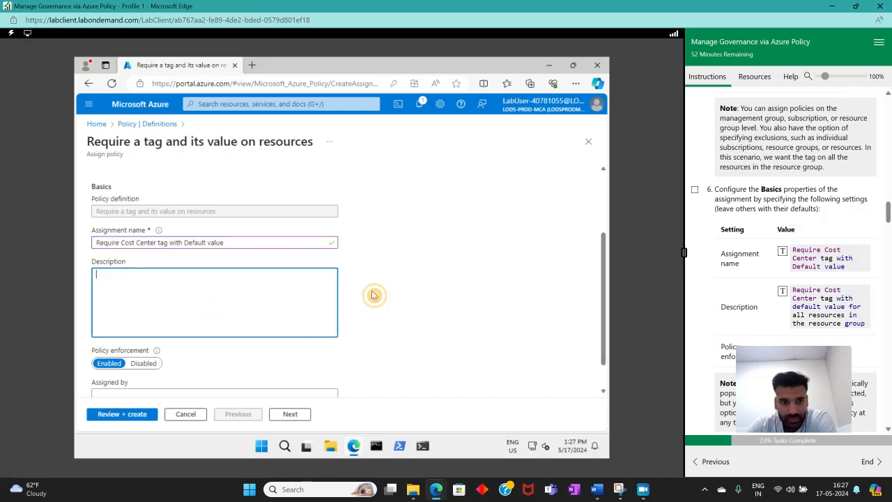
{"action": "left_click", "coordinate": [783, 293]}
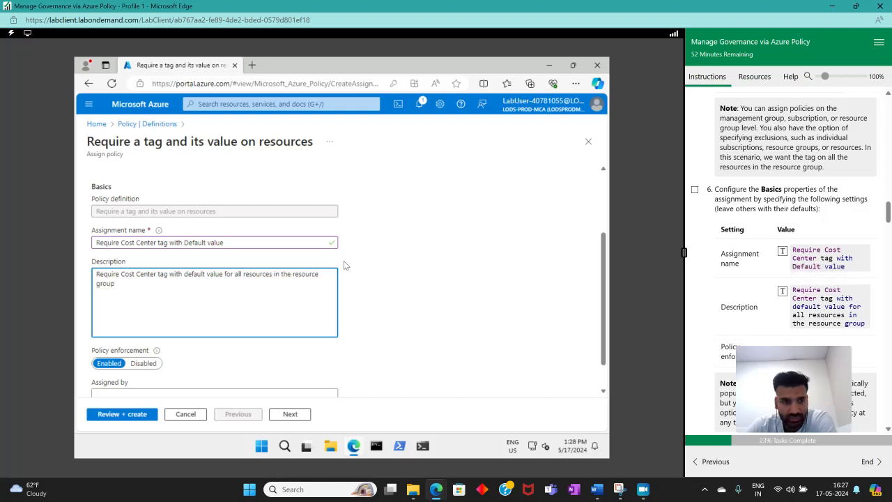
Set the assignment's policy enforcement to Disabled
{"action": "scroll", "coordinate": [835, 281], "scroll_direction": "down", "scroll_amount": 3}
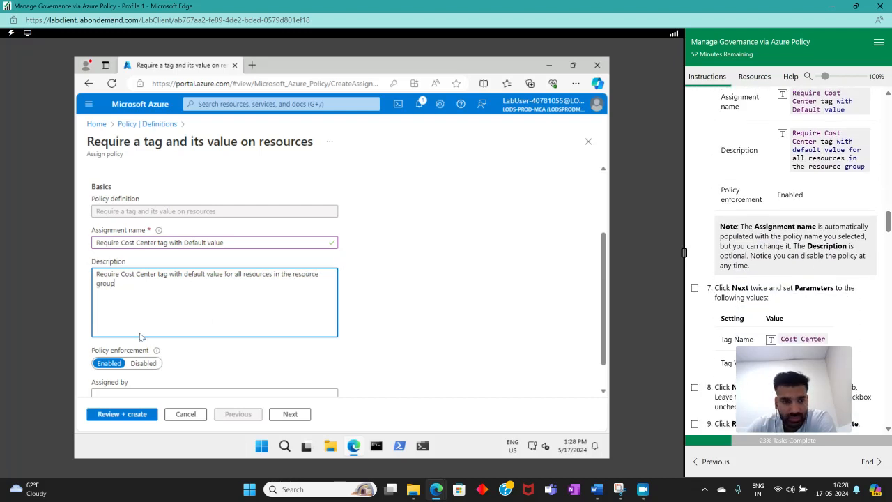
{"action": "left_click", "coordinate": [144, 363]}
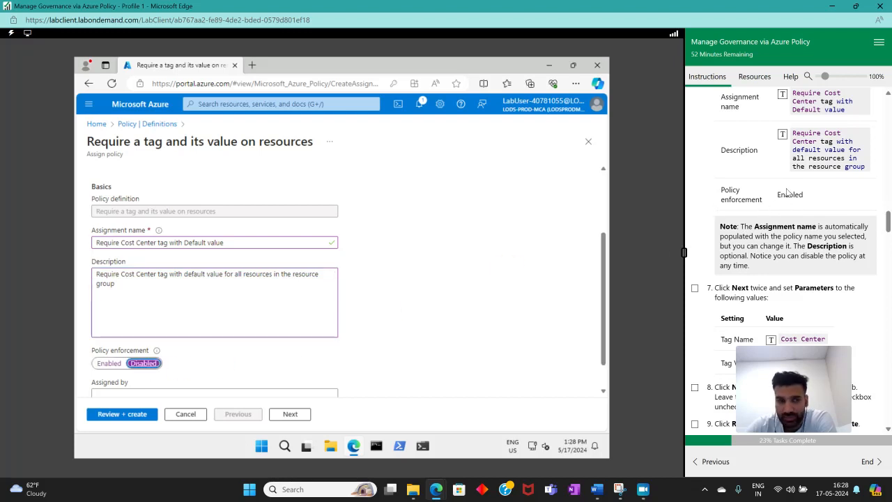
Mark the Basics step complete in the lab instructions and review the scope and basic settings instructions
{"action": "scroll", "coordinate": [788, 193], "scroll_direction": "up", "scroll_amount": 3}
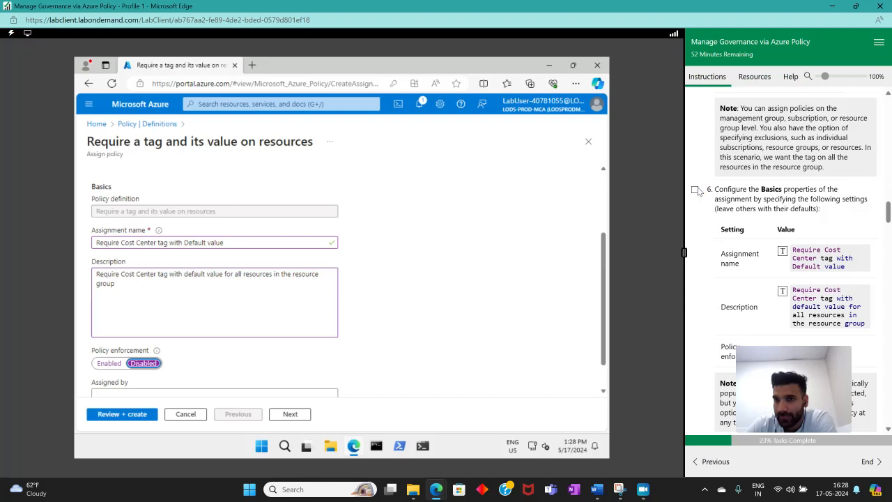
{"action": "left_click", "coordinate": [696, 190]}
{"action": "scroll", "coordinate": [725, 192], "scroll_direction": "up", "scroll_amount": 3}
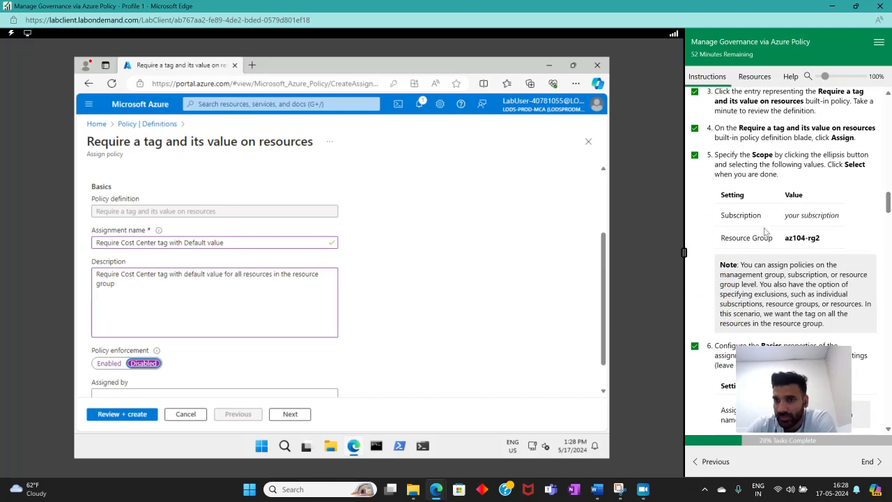
{"action": "scroll", "coordinate": [812, 247], "scroll_direction": "down", "scroll_amount": 3}
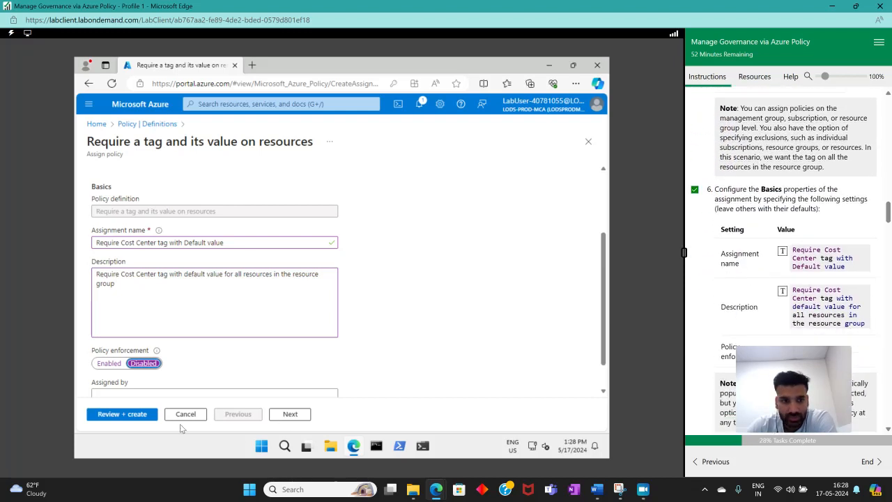
{"action": "scroll", "coordinate": [739, 216], "scroll_direction": "up", "scroll_amount": 3}
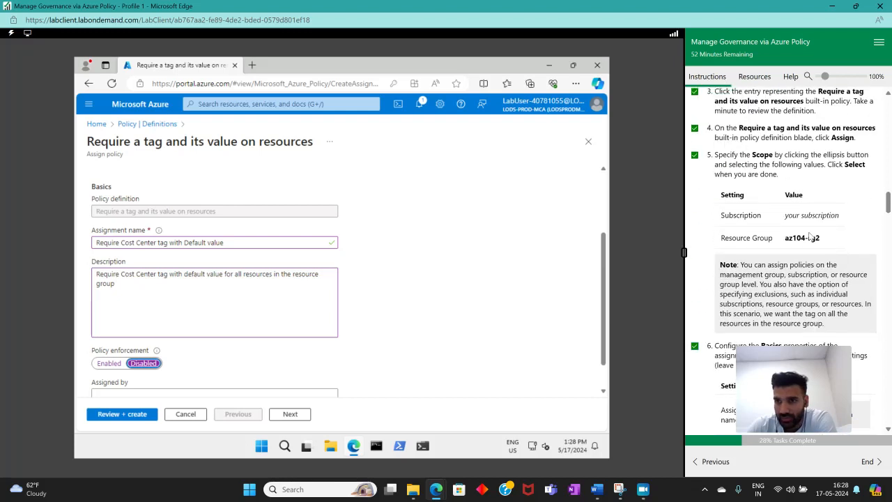
{"action": "scroll", "coordinate": [792, 231], "scroll_direction": "down", "scroll_amount": 2}
{"action": "scroll", "coordinate": [789, 219], "scroll_direction": "up", "scroll_amount": 4}
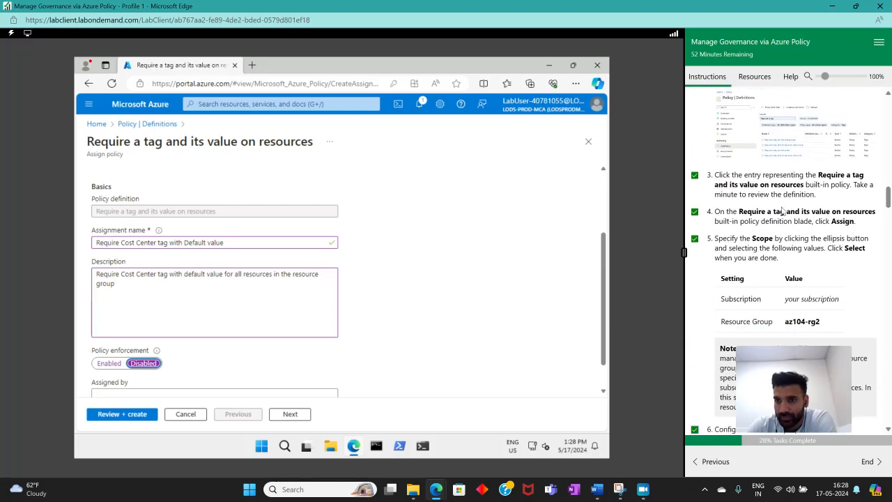
{"action": "scroll", "coordinate": [780, 202], "scroll_direction": "down", "scroll_amount": 3}
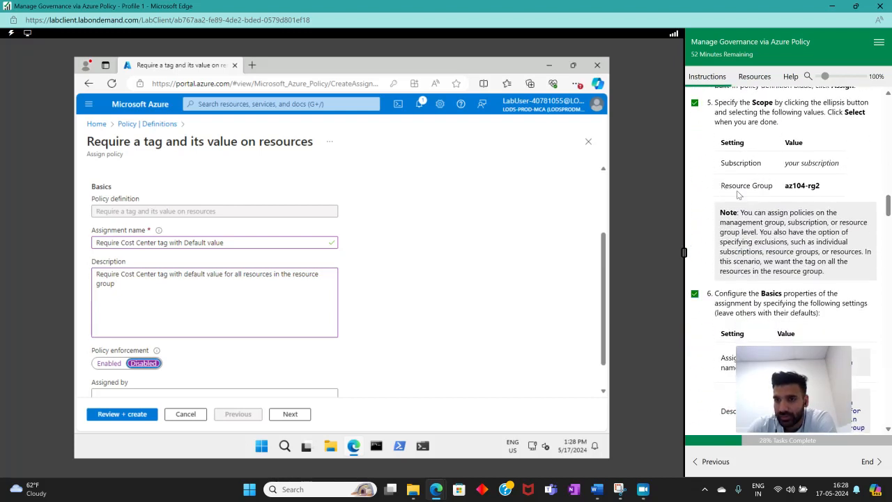
{"action": "scroll", "coordinate": [361, 307], "scroll_direction": "up", "scroll_amount": 3}
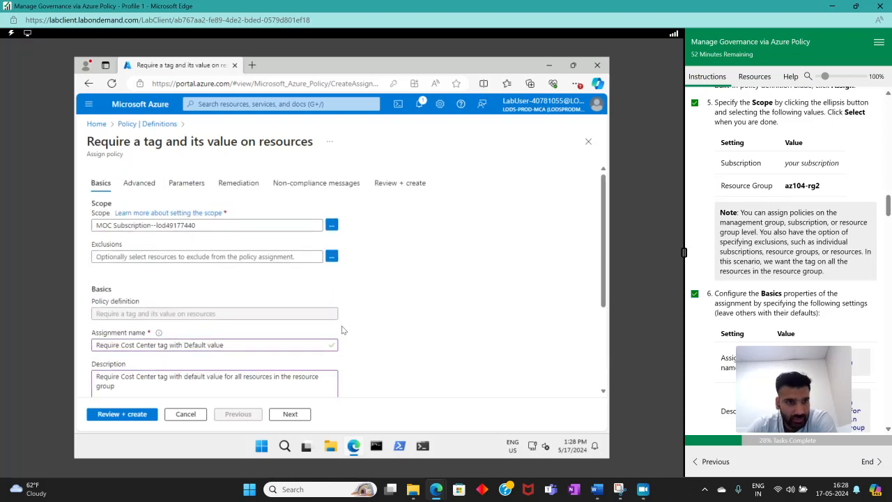
{"action": "scroll", "coordinate": [370, 283], "scroll_direction": "down", "scroll_amount": 2}
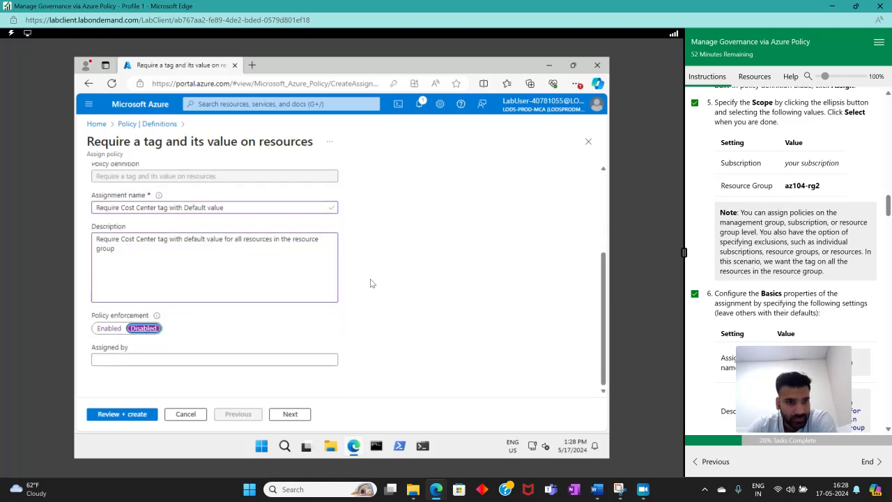
{"action": "scroll", "coordinate": [784, 257], "scroll_direction": "down", "scroll_amount": 5}
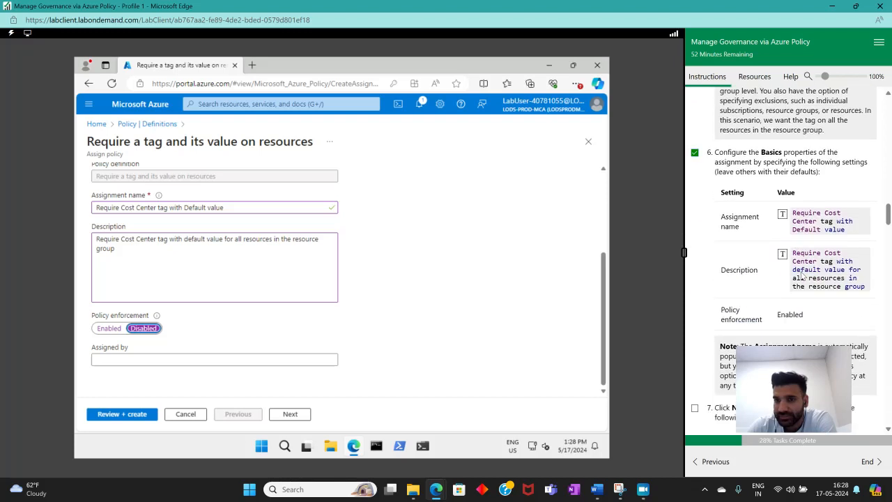
{"action": "scroll", "coordinate": [726, 257], "scroll_direction": "down", "scroll_amount": 1}
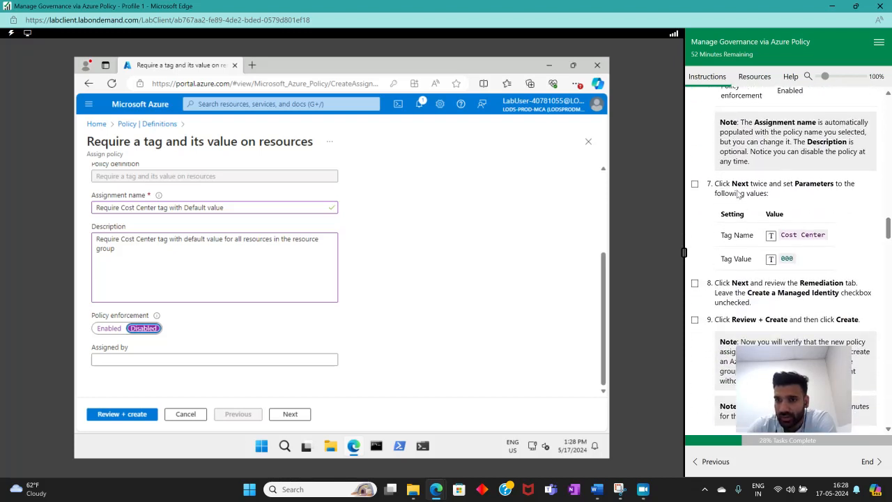
Move on to the Parameters tab, set Tag Name to Cost Center and Tag Value to 000, and tick the lab step
{"action": "left_click", "coordinate": [286, 416]}
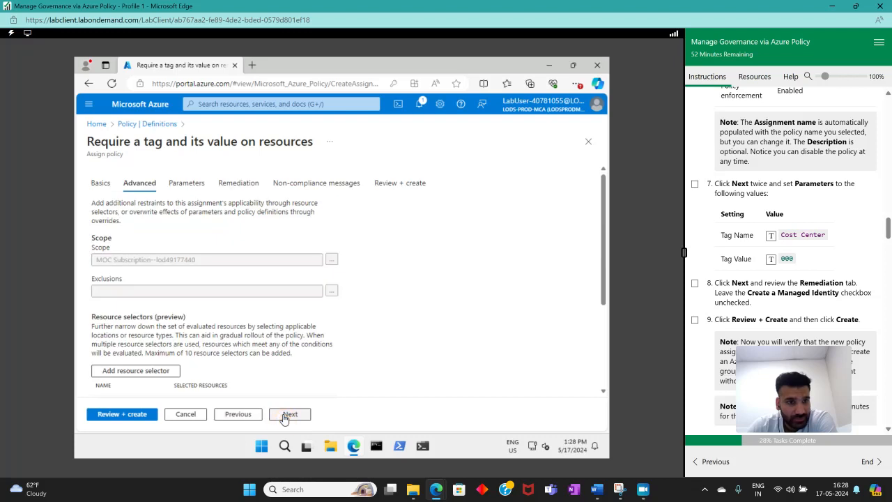
{"action": "left_click", "coordinate": [285, 416]}
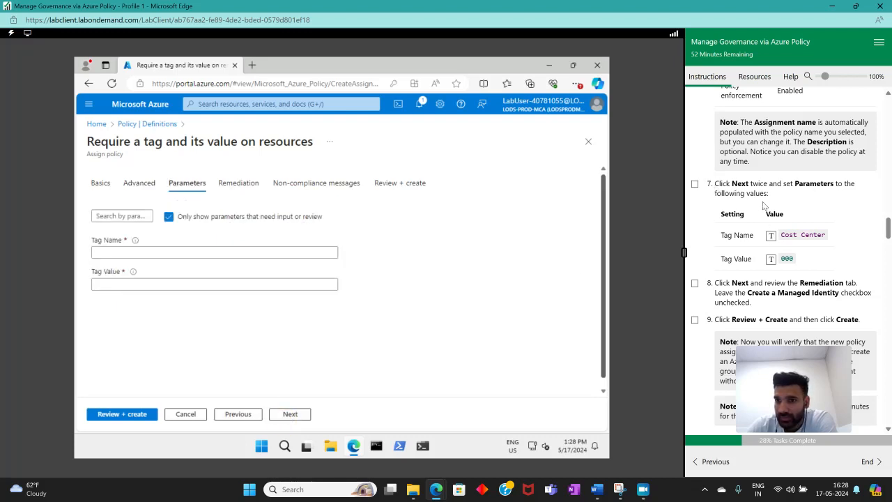
{"action": "left_click", "coordinate": [289, 253]}
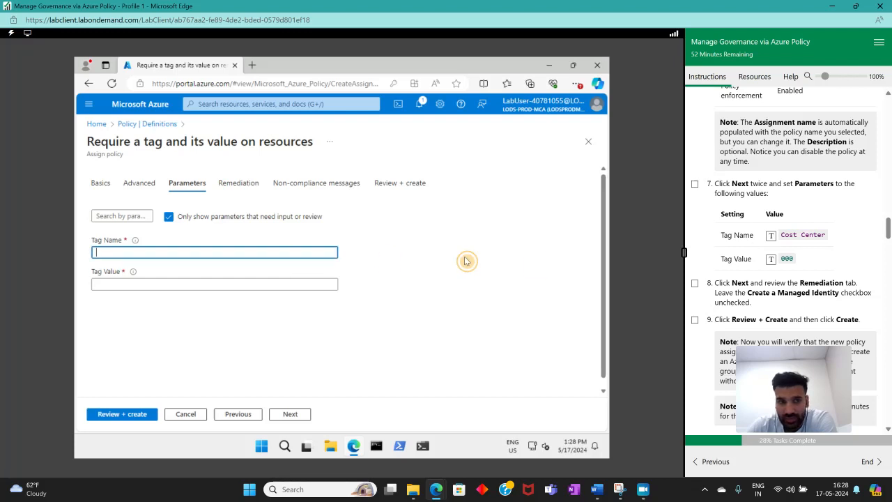
{"action": "left_click", "coordinate": [772, 236]}
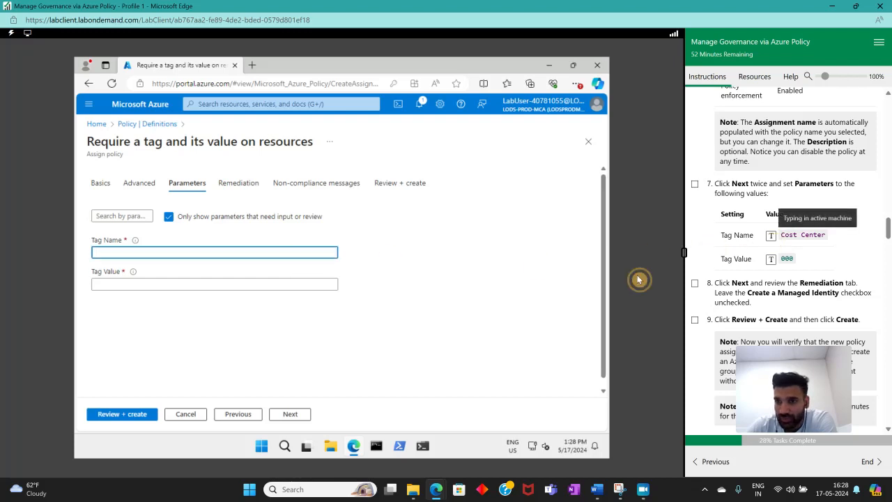
{"action": "left_click", "coordinate": [198, 284]}
{"action": "left_click", "coordinate": [771, 259]}
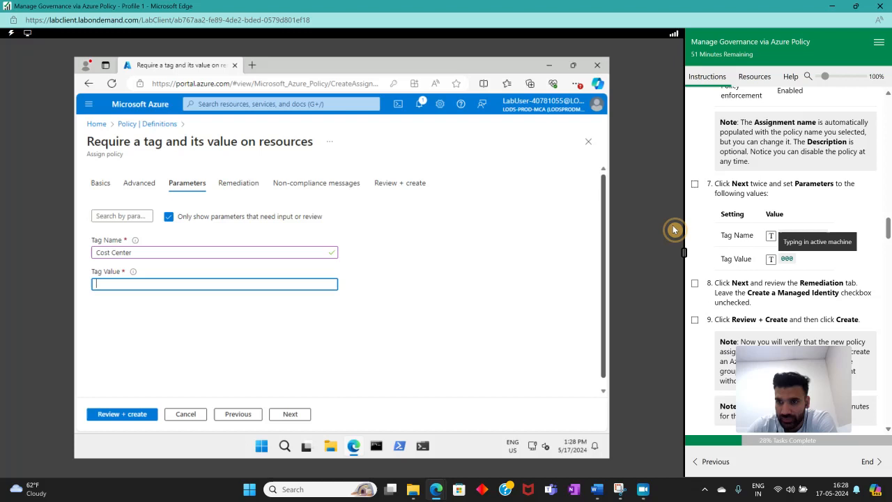
{"action": "left_click", "coordinate": [696, 184]}
Advance to the Remediation tab leaving Create a Managed Identity unchecked, and mark that lab step done
{"action": "scroll", "coordinate": [418, 300], "scroll_direction": "down", "scroll_amount": 1}
{"action": "scroll", "coordinate": [776, 258], "scroll_direction": "down", "scroll_amount": 3}
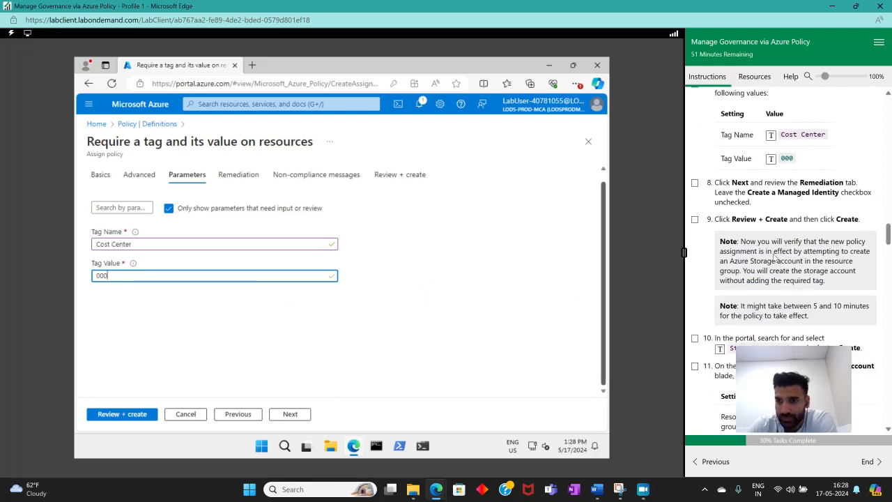
{"action": "left_click", "coordinate": [289, 415]}
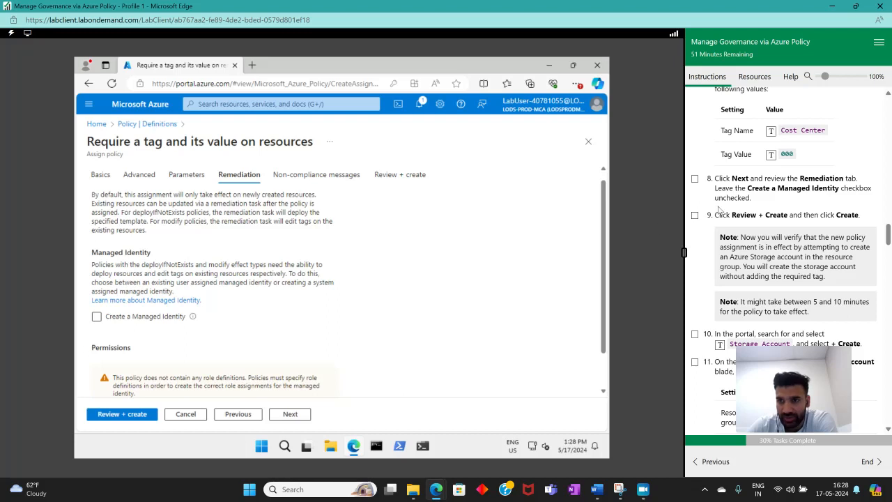
{"action": "left_click", "coordinate": [695, 179]}
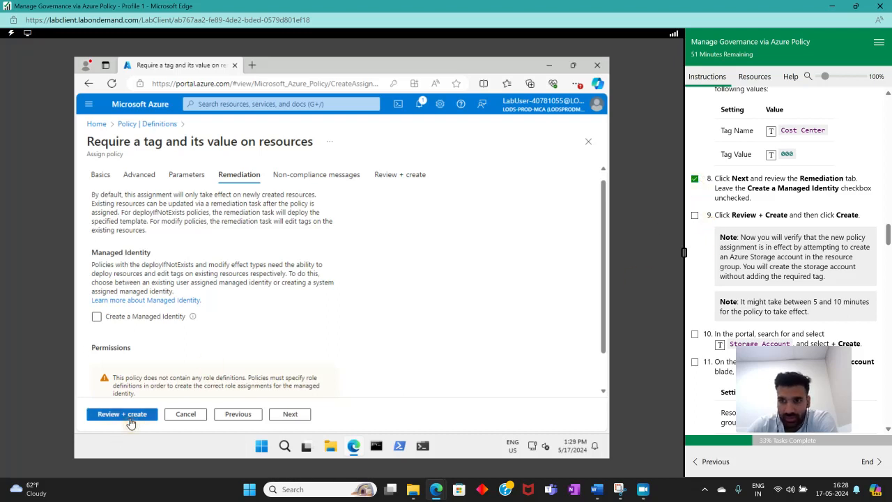
Review and create the policy assignment, then mark the lab step complete
{"action": "left_click", "coordinate": [130, 423]}
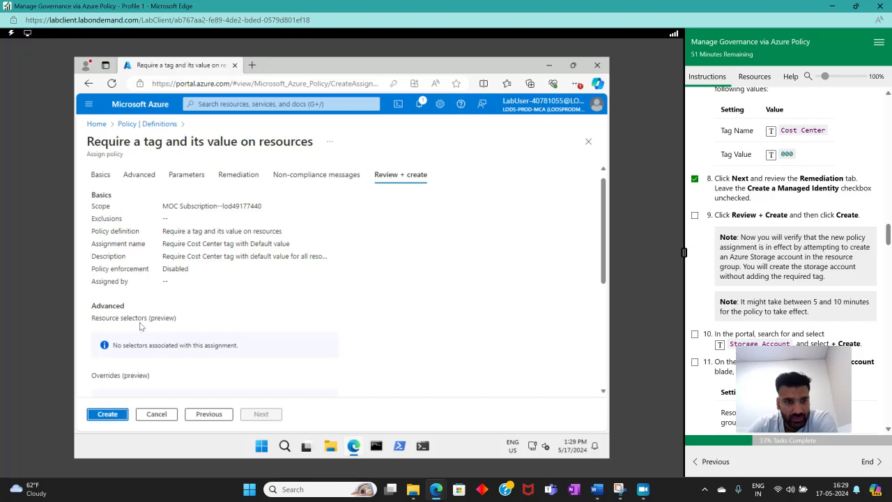
{"action": "left_click", "coordinate": [103, 415]}
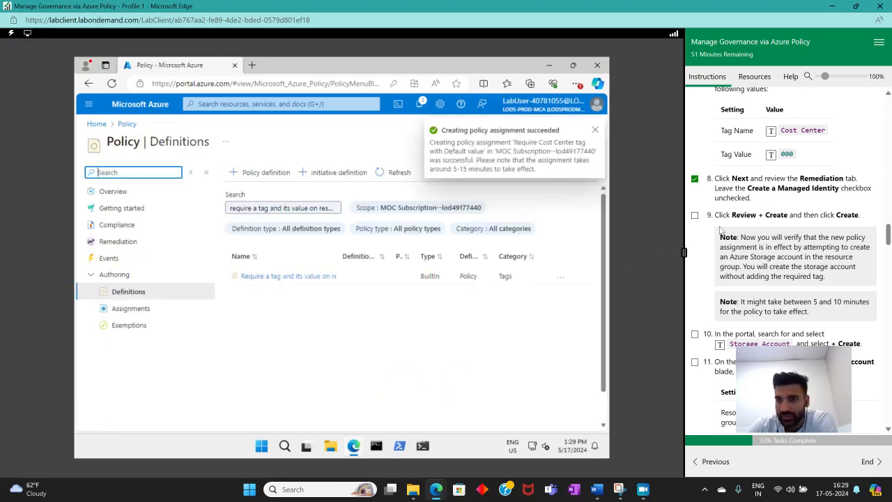
{"action": "left_click", "coordinate": [695, 215]}
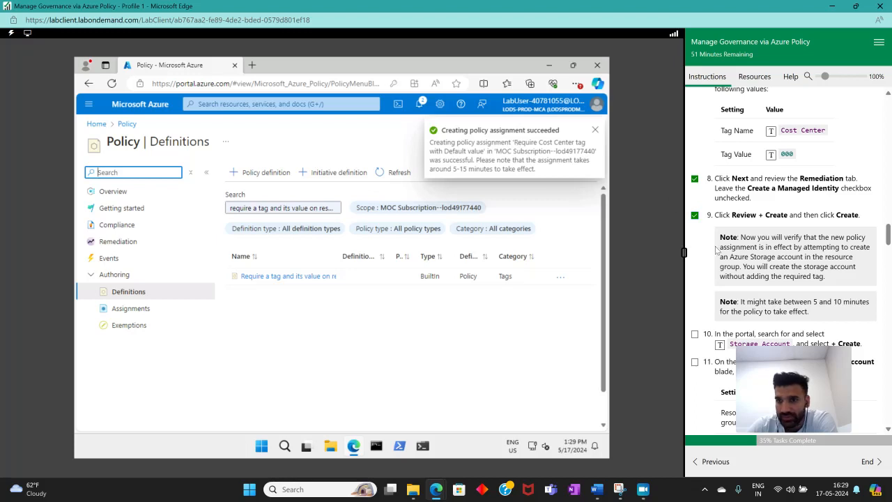
Search the portal for Storage Account, open Storage accounts, and tick the lab step
{"action": "scroll", "coordinate": [721, 251], "scroll_direction": "down", "scroll_amount": 3}
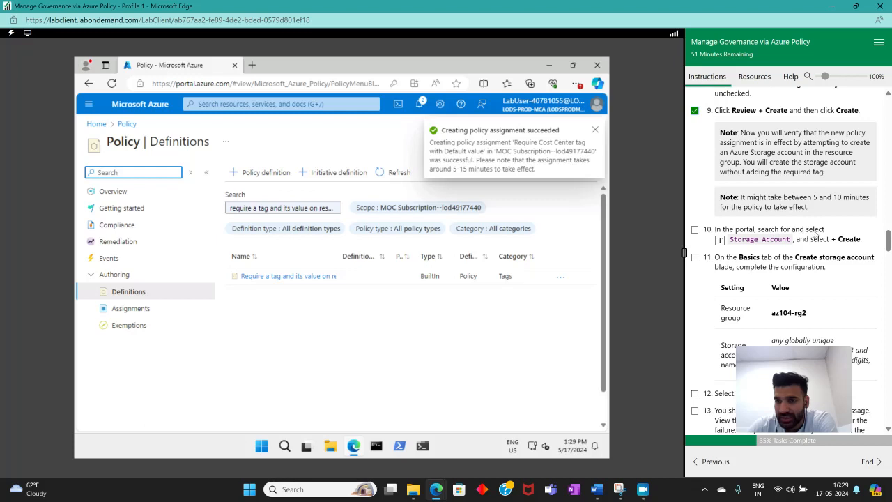
{"action": "left_click", "coordinate": [216, 103]}
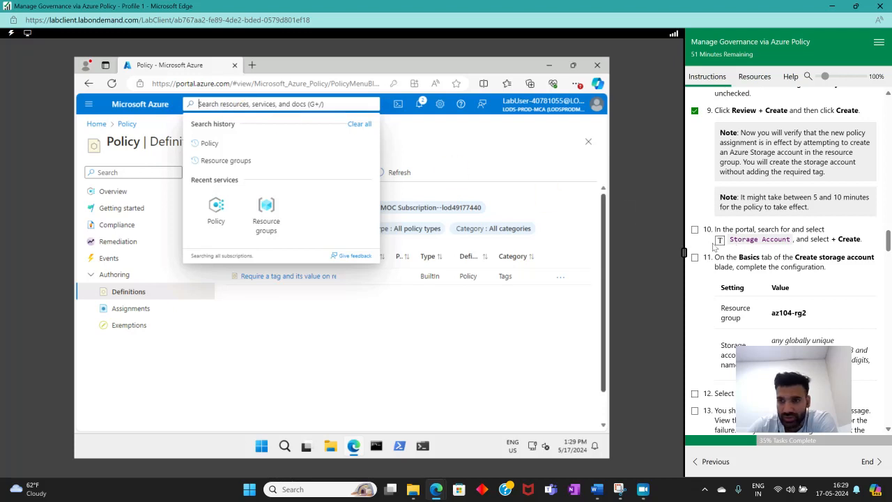
{"action": "left_click", "coordinate": [719, 239]}
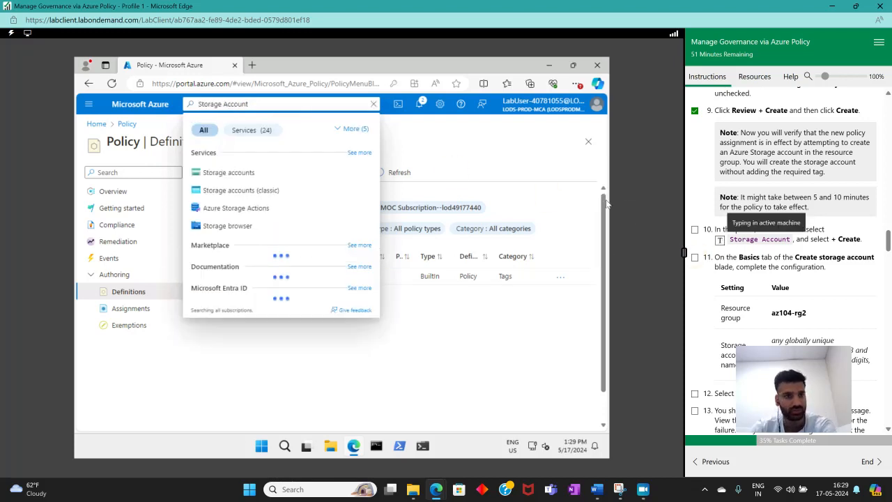
{"action": "left_click", "coordinate": [209, 172]}
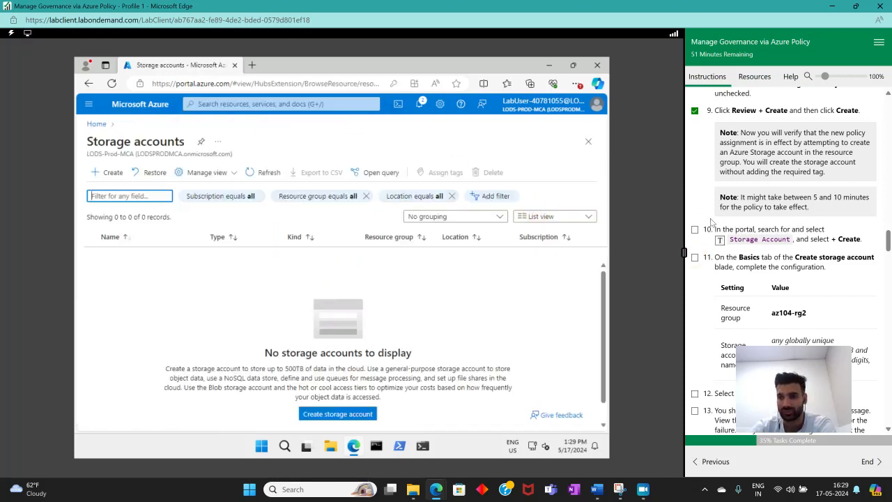
{"action": "left_click", "coordinate": [695, 230]}
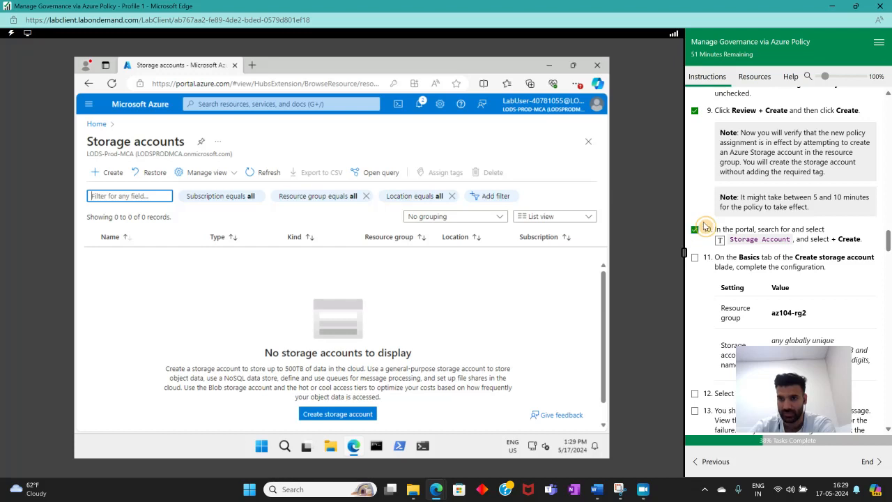
Start creating a storage account in az104-rg2 and set the storage account name to lab
{"action": "left_click", "coordinate": [101, 177]}
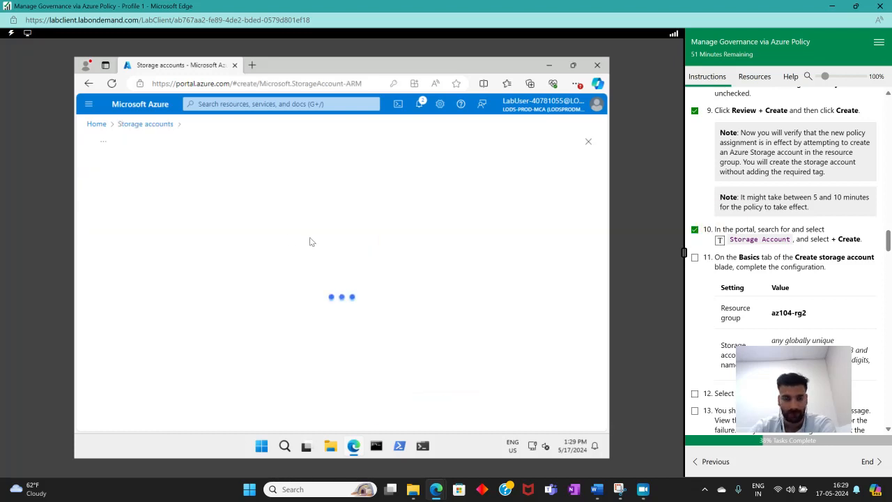
{"action": "scroll", "coordinate": [405, 255], "scroll_direction": "down", "scroll_amount": 2}
{"action": "scroll", "coordinate": [874, 268], "scroll_direction": "down", "scroll_amount": 2}
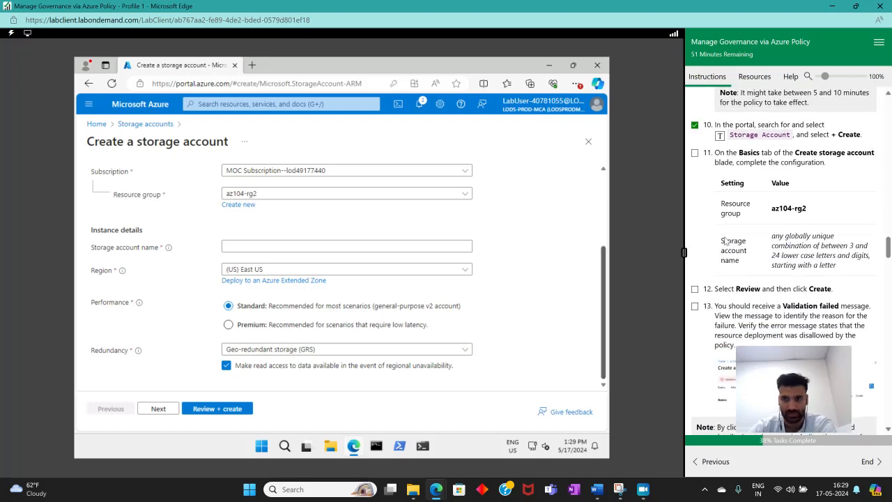
{"action": "scroll", "coordinate": [725, 242], "scroll_direction": "down", "scroll_amount": 1}
{"action": "left_click", "coordinate": [232, 246]}
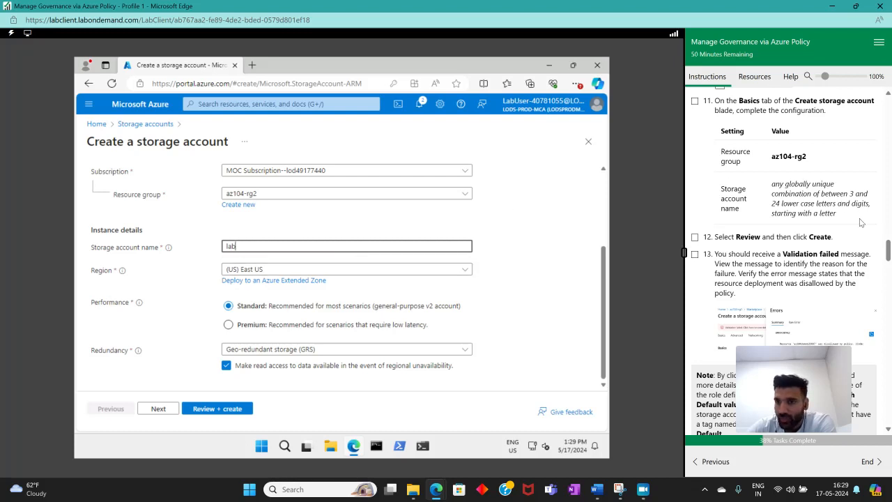
Submit the storage account for review and creation, then open the validation error details and select the error message
{"action": "scroll", "coordinate": [738, 227], "scroll_direction": "down", "scroll_amount": 3}
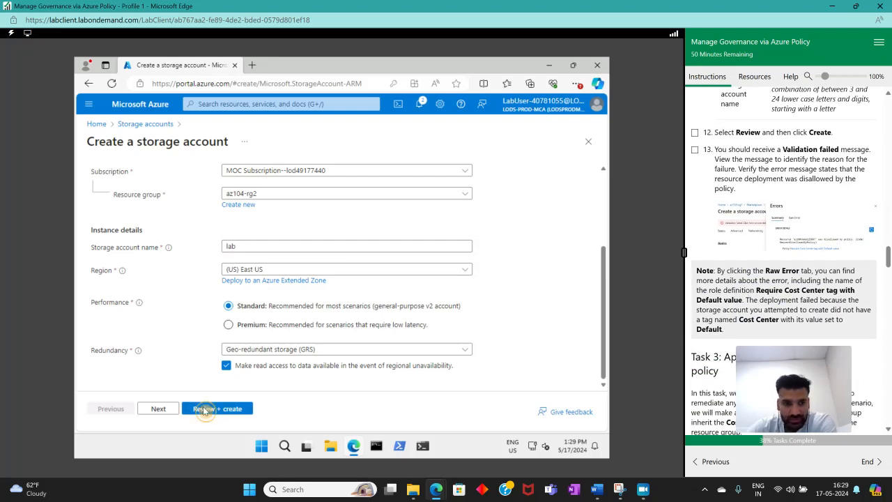
{"action": "left_click", "coordinate": [206, 409]}
{"action": "left_click", "coordinate": [695, 132]}
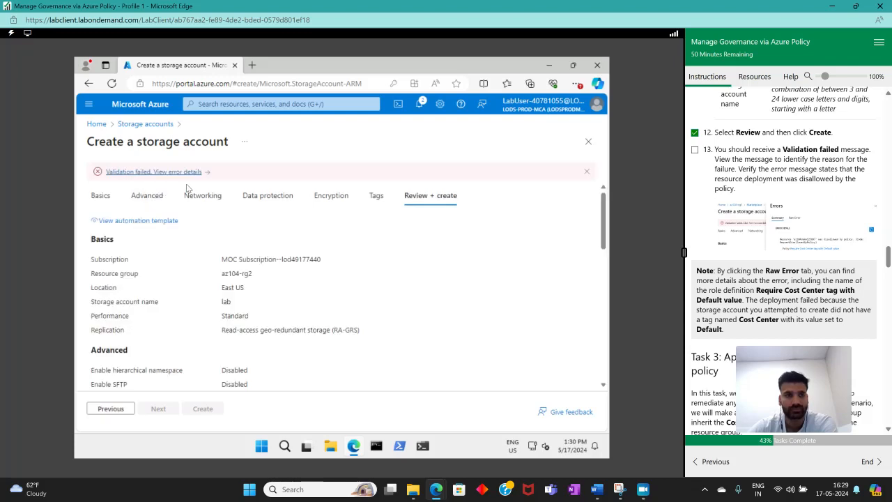
{"action": "left_click", "coordinate": [201, 172]}
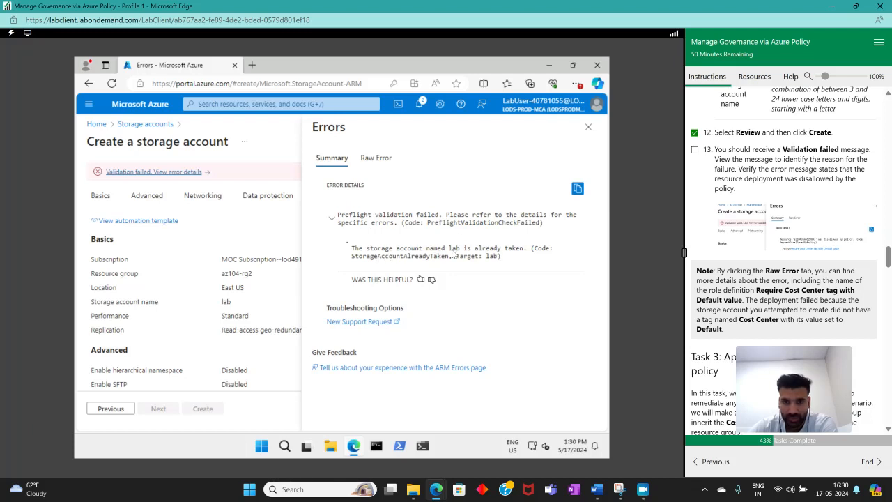
{"action": "left_click_drag", "start_coordinate": [375, 251], "coordinate": [511, 256]}
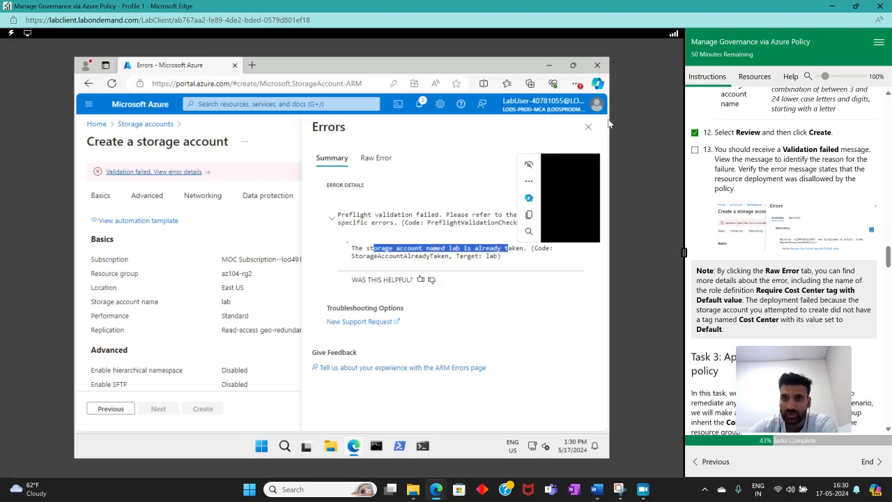
Close the error details, return to the Basics tab and rename the storage account with a new unique name ending in lab
{"action": "left_click", "coordinate": [589, 127]}
{"action": "left_click", "coordinate": [111, 409]}
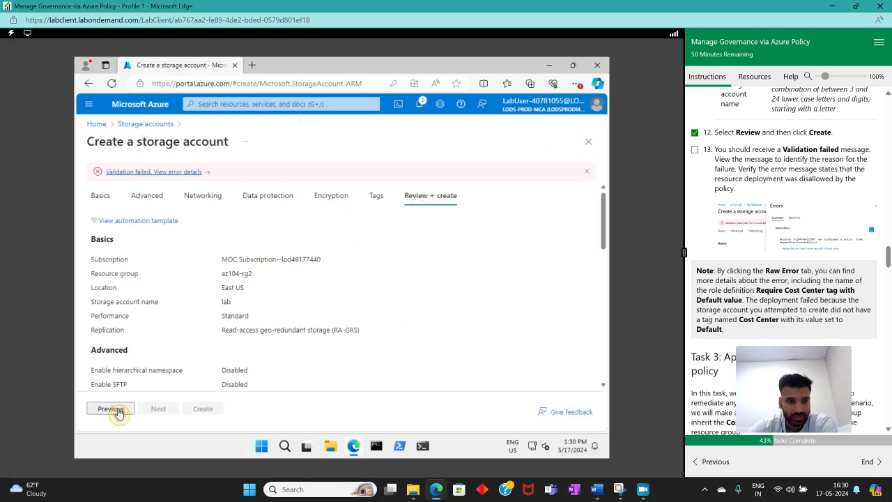
{"action": "left_click", "coordinate": [111, 409]}
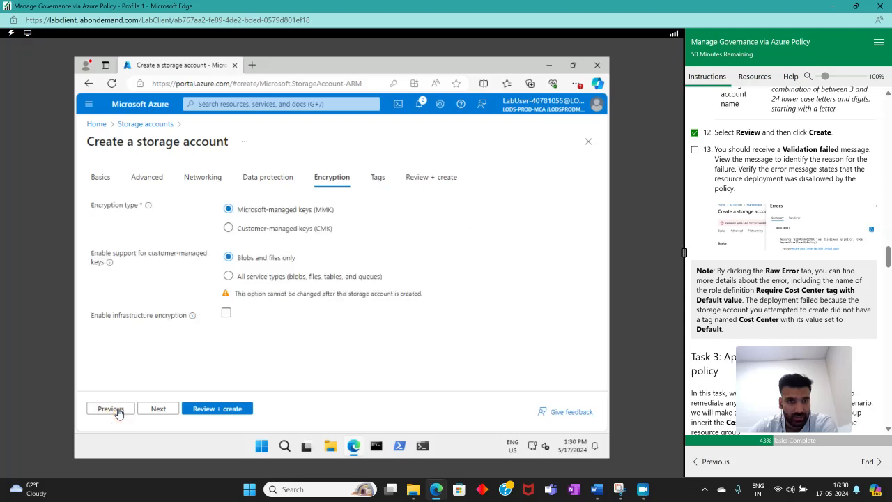
{"action": "left_click", "coordinate": [111, 410]}
{"action": "left_click", "coordinate": [112, 409]}
{"action": "left_click", "coordinate": [111, 409]}
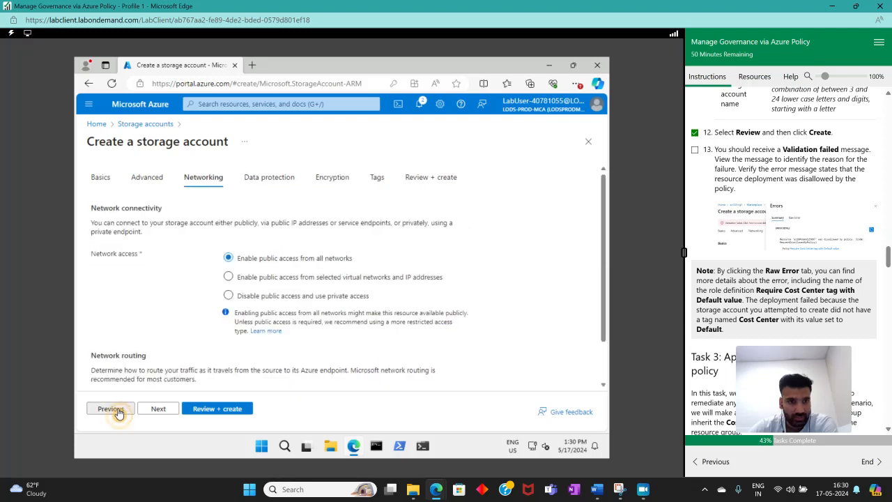
{"action": "left_click", "coordinate": [111, 409]}
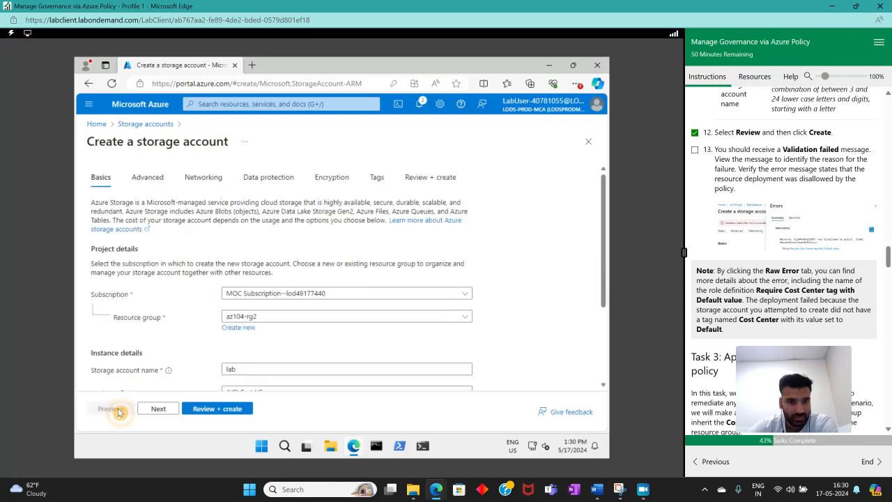
{"action": "scroll", "coordinate": [272, 349], "scroll_direction": "down", "scroll_amount": 3}
{"action": "double_click", "coordinate": [263, 248]}
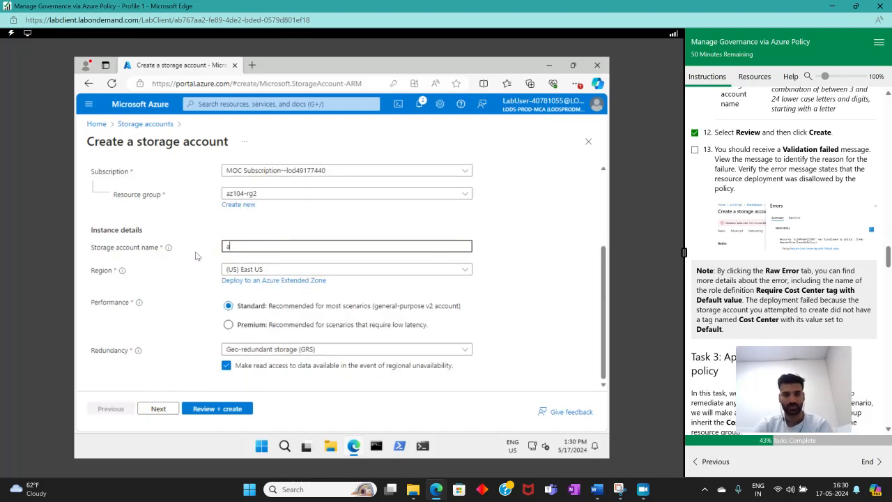
{"action": "type", "text": "anmollab"}
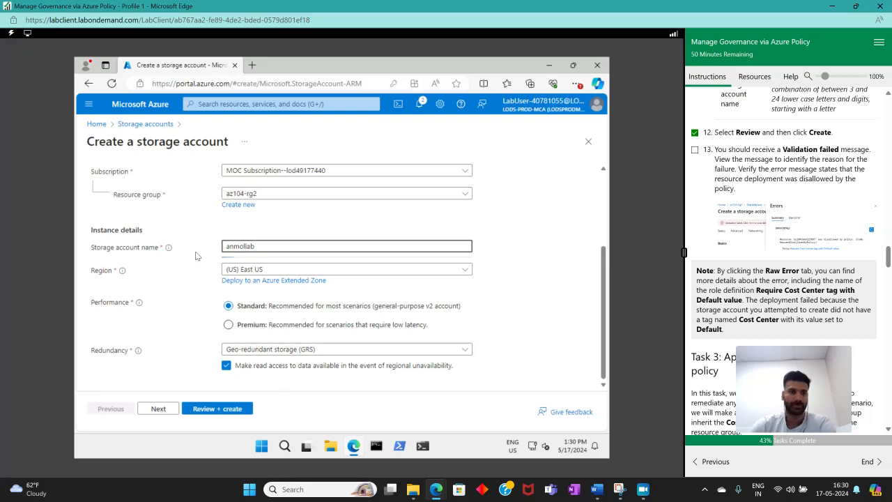
Run Review + create validation for the storage account again and highlight its name in the summary
{"action": "left_click", "coordinate": [209, 413]}
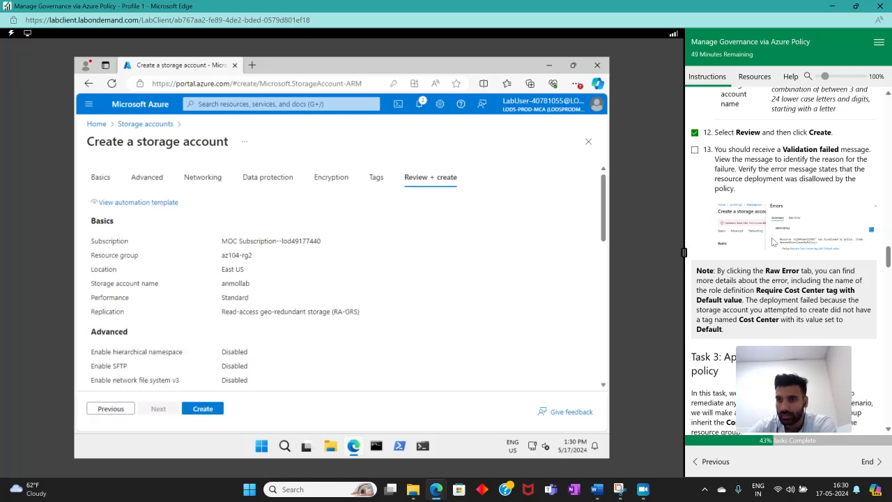
{"action": "scroll", "coordinate": [773, 242], "scroll_direction": "down", "scroll_amount": 1}
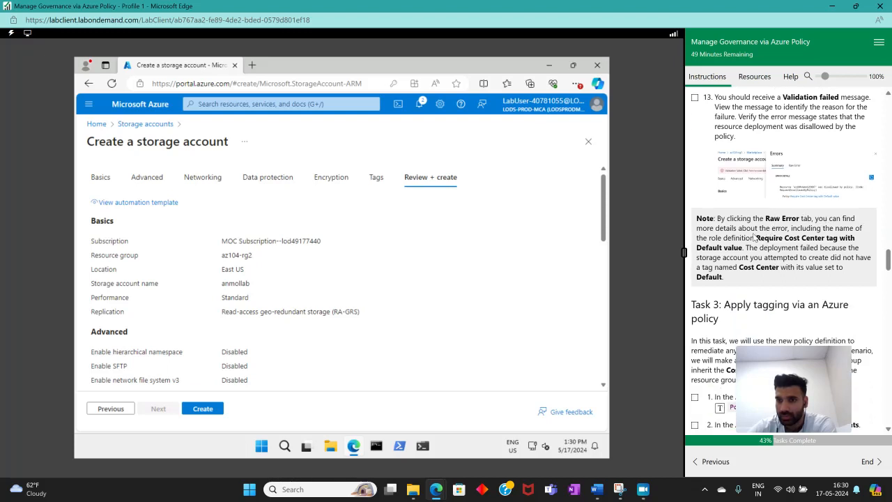
{"action": "scroll", "coordinate": [763, 182], "scroll_direction": "up", "scroll_amount": 1}
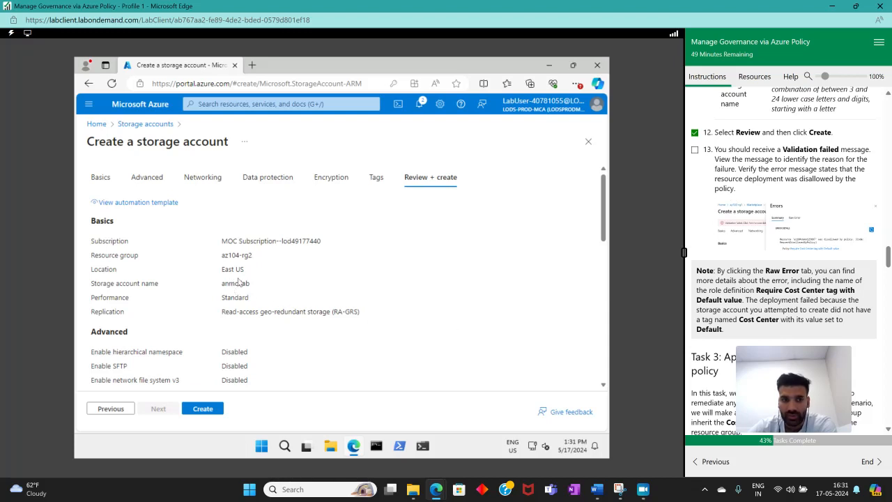
{"action": "left_click_drag", "start_coordinate": [253, 286], "coordinate": [217, 289]}
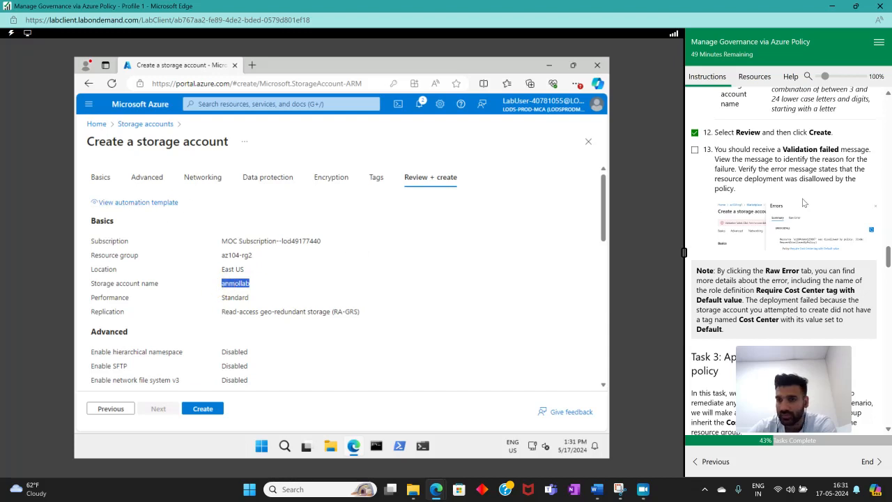
{"action": "scroll", "coordinate": [801, 202], "scroll_direction": "down", "scroll_amount": 1}
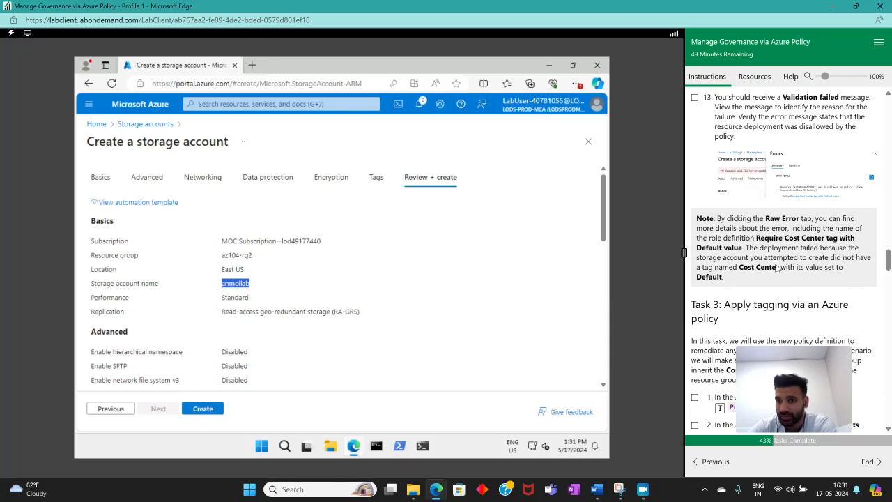
Read the lab note about the validation failure and tick lab step 13 as complete
{"action": "left_click_drag", "start_coordinate": [725, 277], "coordinate": [702, 272]}
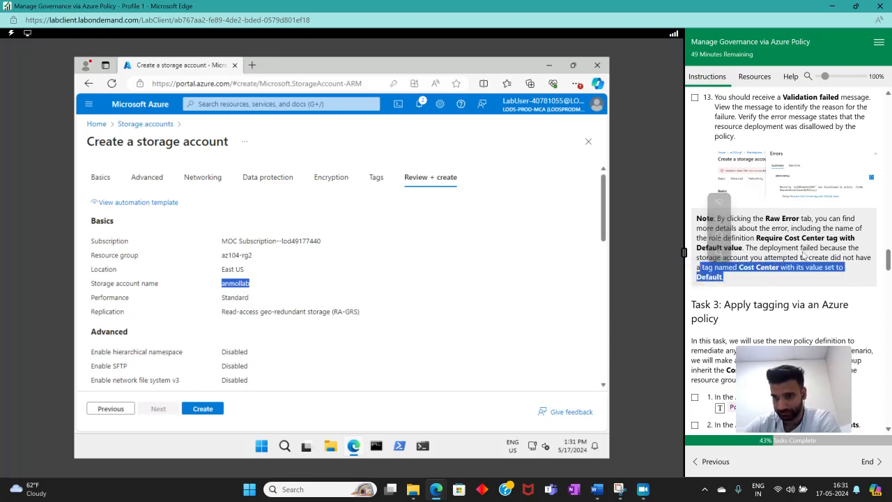
{"action": "left_click", "coordinate": [739, 151]}
{"action": "scroll", "coordinate": [739, 151], "scroll_direction": "up", "scroll_amount": 3}
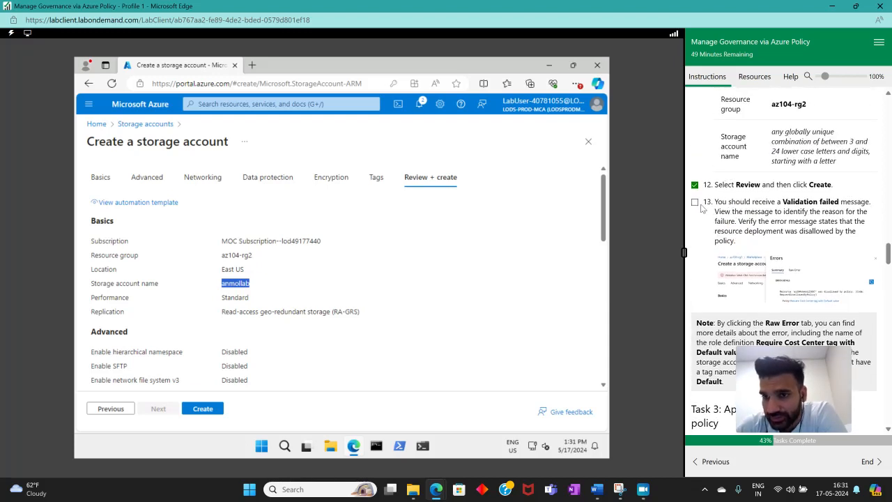
{"action": "scroll", "coordinate": [748, 213], "scroll_direction": "up", "scroll_amount": 3}
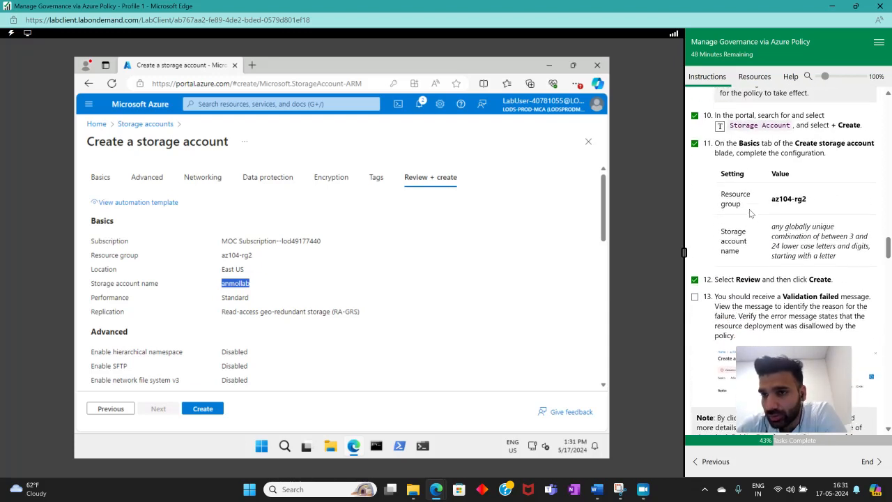
{"action": "scroll", "coordinate": [746, 210], "scroll_direction": "down", "scroll_amount": 4}
{"action": "scroll", "coordinate": [746, 202], "scroll_direction": "down", "scroll_amount": 1}
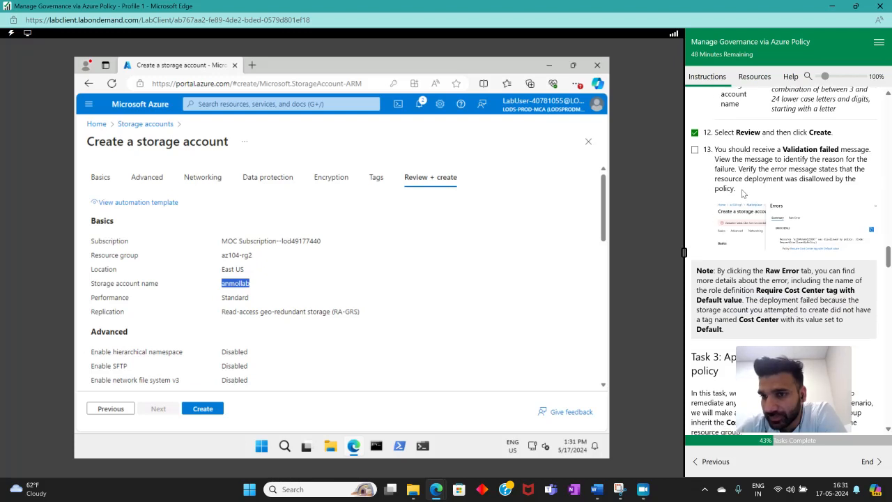
{"action": "scroll", "coordinate": [743, 194], "scroll_direction": "down", "scroll_amount": 5}
{"action": "scroll", "coordinate": [729, 170], "scroll_direction": "up", "scroll_amount": 5}
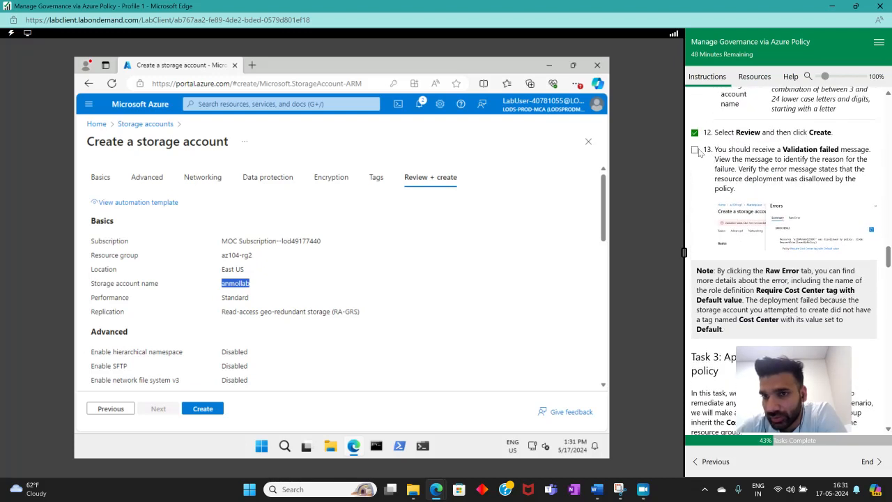
{"action": "left_click_drag", "start_coordinate": [714, 149], "coordinate": [844, 281]}
{"action": "left_click", "coordinate": [694, 150]}
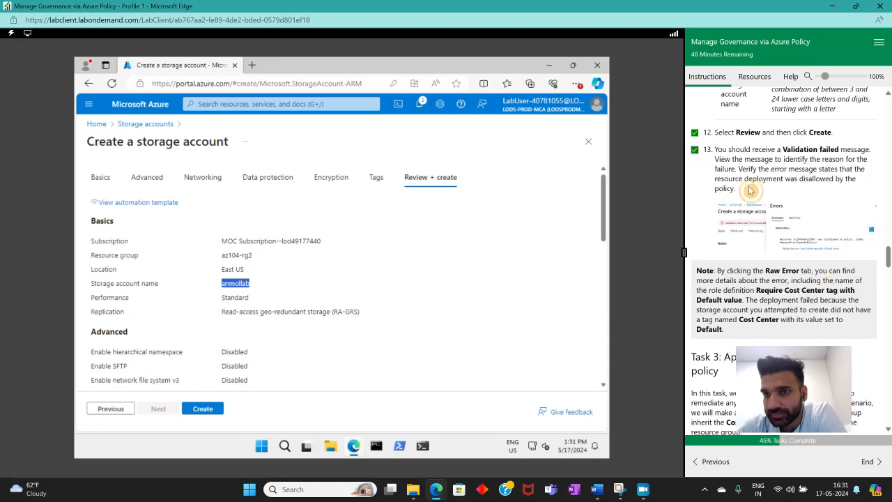
Read the Task 3 introduction and open the Policy service from the portal search history
{"action": "scroll", "coordinate": [817, 192], "scroll_direction": "down", "scroll_amount": 2}
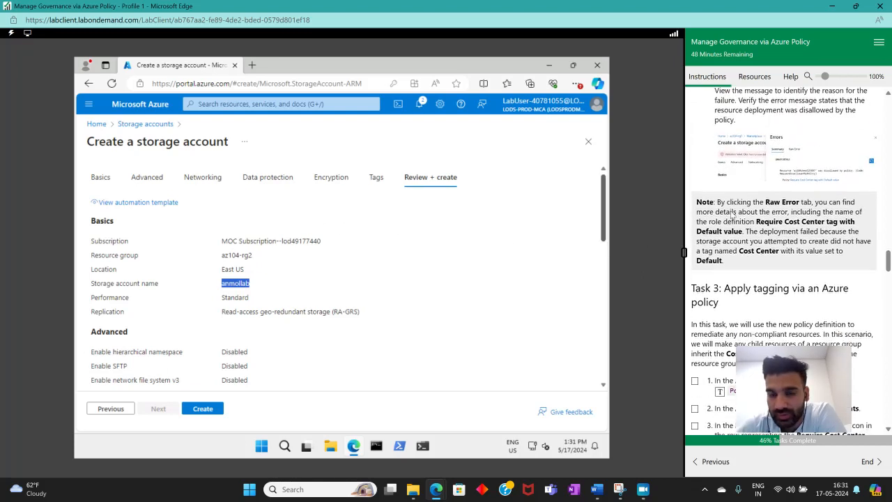
{"action": "left_click_drag", "start_coordinate": [723, 200], "coordinate": [772, 231]}
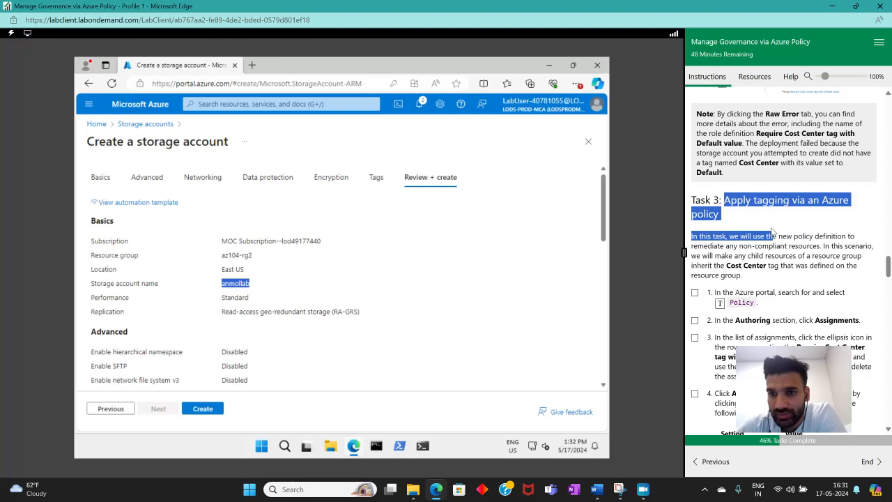
{"action": "left_click", "coordinate": [745, 254]}
{"action": "scroll", "coordinate": [745, 254], "scroll_direction": "down", "scroll_amount": 3}
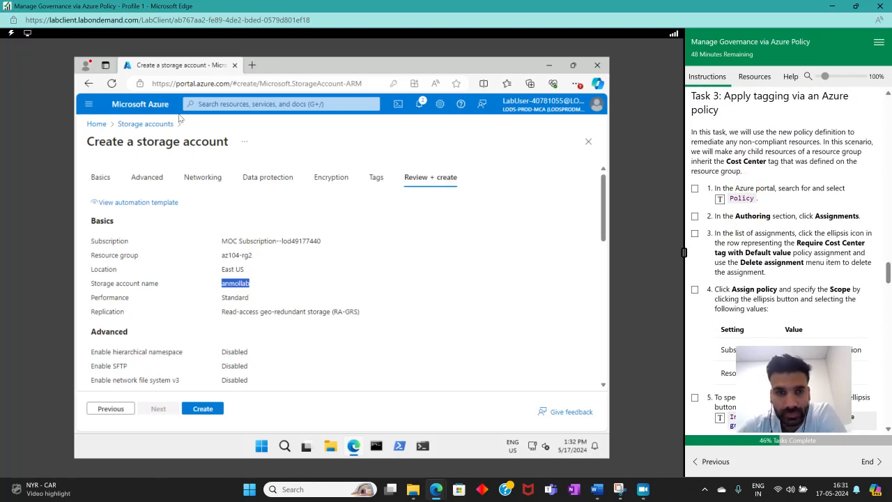
{"action": "left_click", "coordinate": [209, 103]}
{"action": "left_click", "coordinate": [723, 201]}
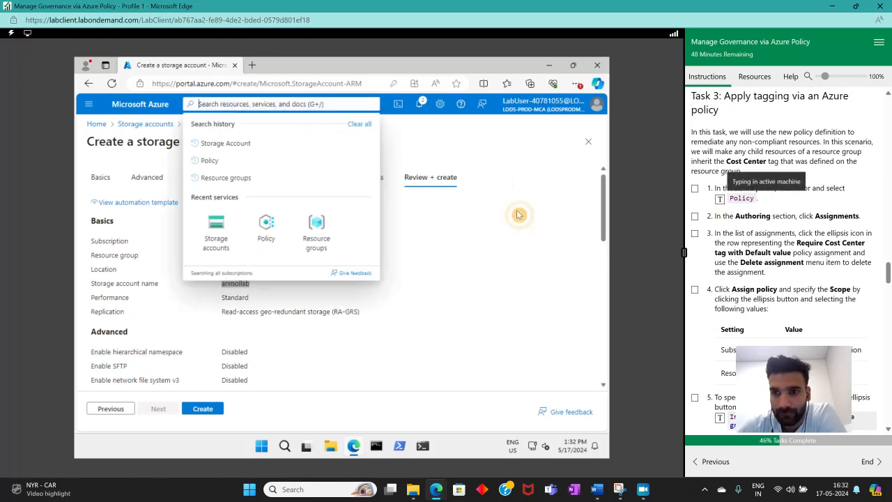
{"action": "left_click", "coordinate": [276, 173]}
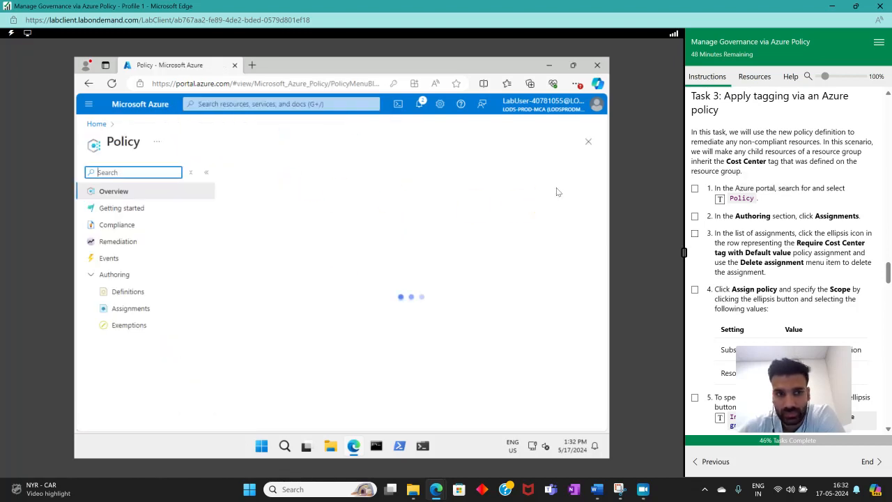
Open Policy Assignments and tick lab steps 1 and 2 as complete
{"action": "left_click", "coordinate": [695, 188]}
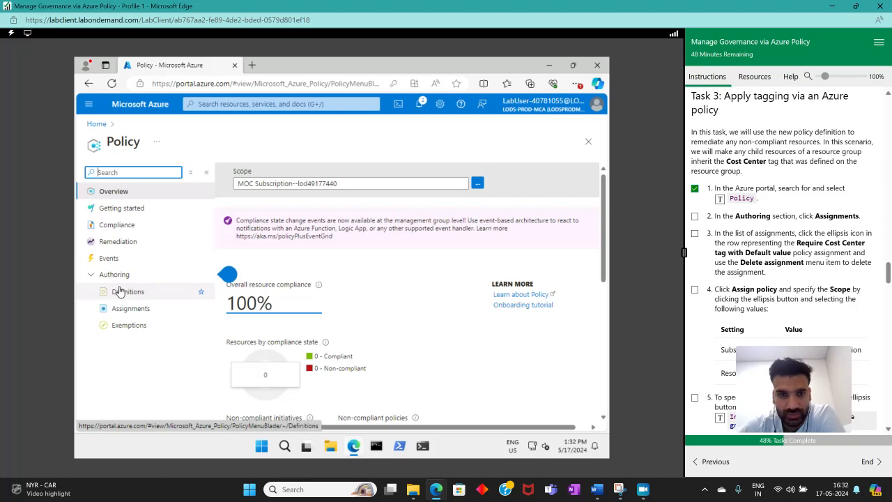
{"action": "left_click", "coordinate": [115, 308]}
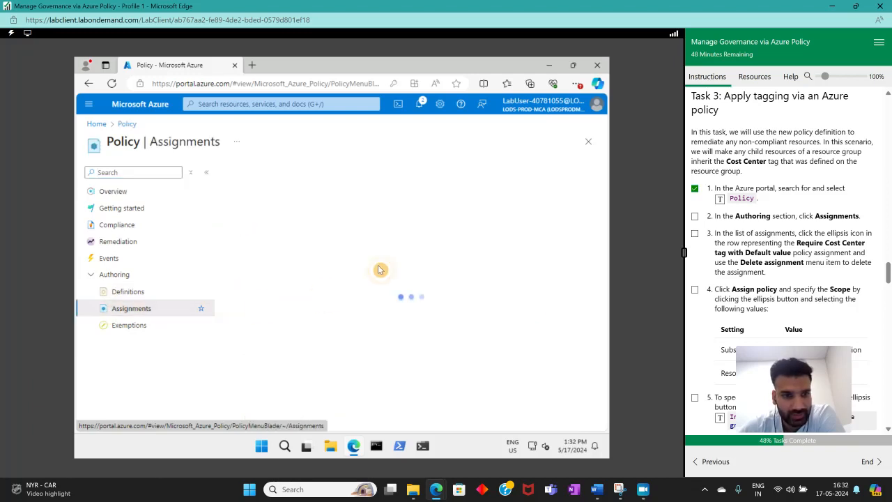
{"action": "left_click", "coordinate": [695, 217]}
Delete the Require Cost Center tag with Default value policy assignment
{"action": "scroll", "coordinate": [705, 244], "scroll_direction": "down", "scroll_amount": 3}
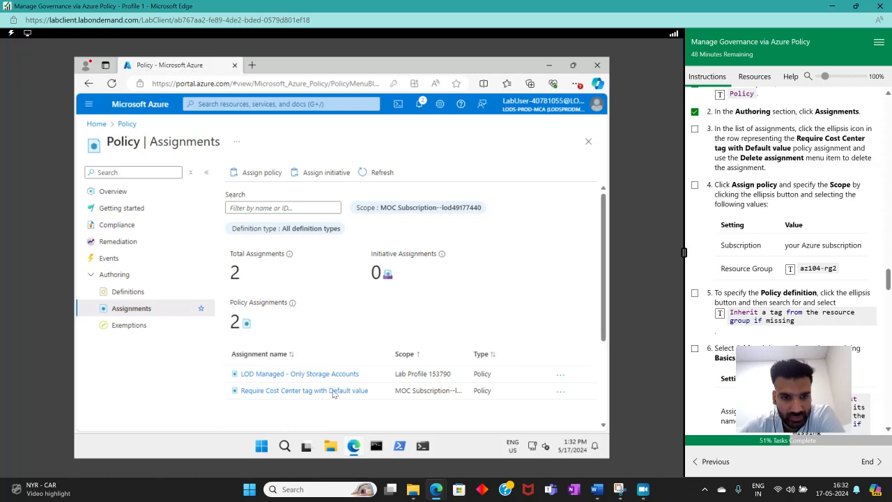
{"action": "left_click", "coordinate": [295, 392]}
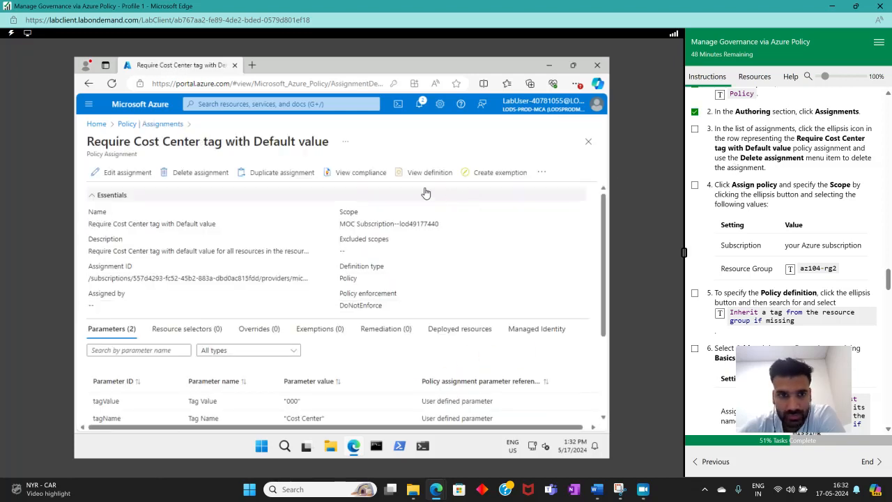
{"action": "left_click", "coordinate": [178, 172]}
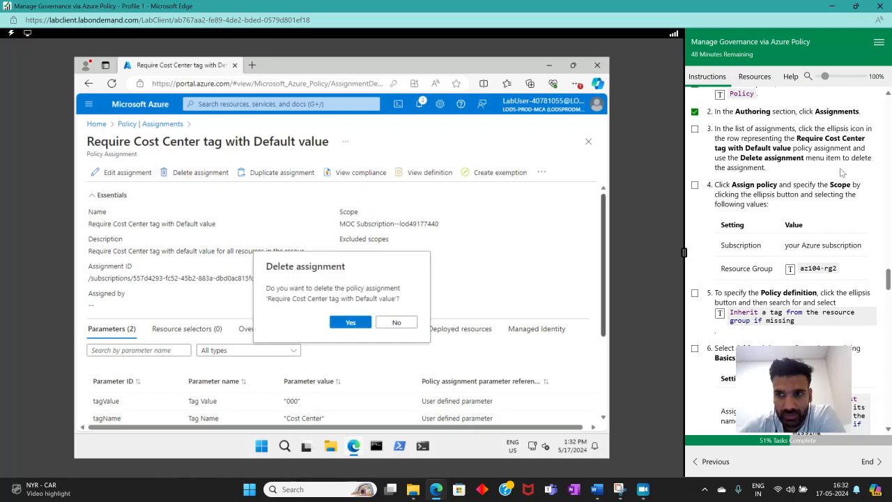
{"action": "left_click", "coordinate": [352, 324]}
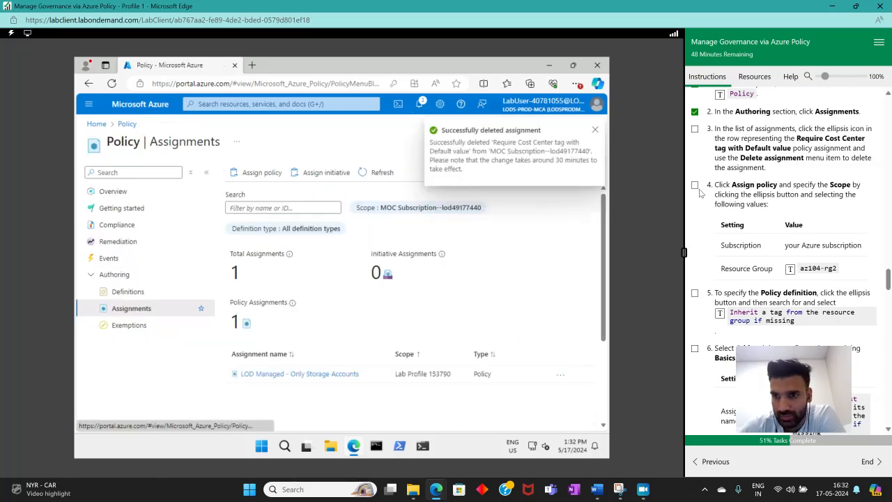
Tick lab step 3 as complete and start a new policy assignment
{"action": "left_click", "coordinate": [695, 130]}
{"action": "scroll", "coordinate": [794, 215], "scroll_direction": "down", "scroll_amount": 1}
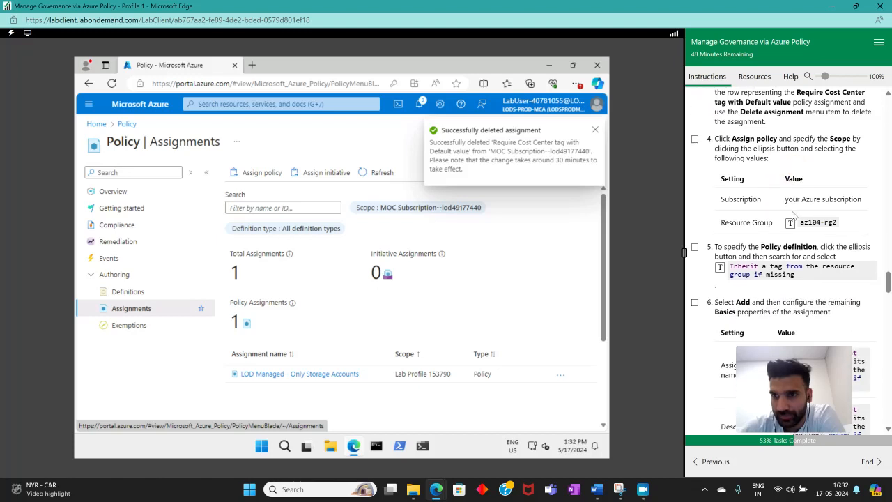
{"action": "left_click", "coordinate": [258, 173]}
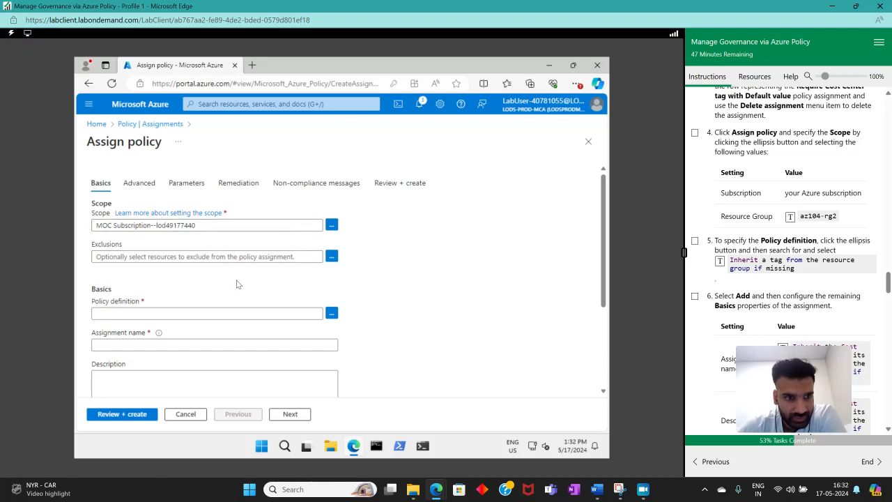
Review the Assign policy Basics fields against the lab's Policy definition and Basics instructions
{"action": "scroll", "coordinate": [300, 265], "scroll_direction": "down", "scroll_amount": 2}
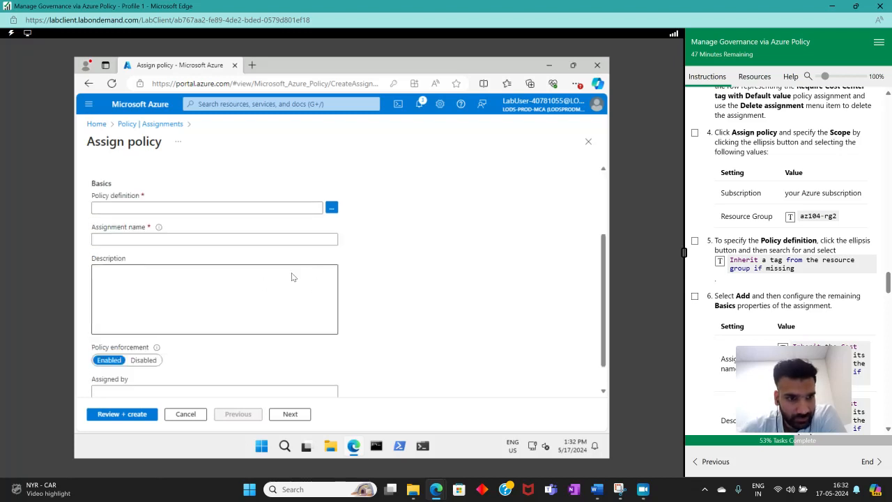
{"action": "left_click", "coordinate": [179, 210]}
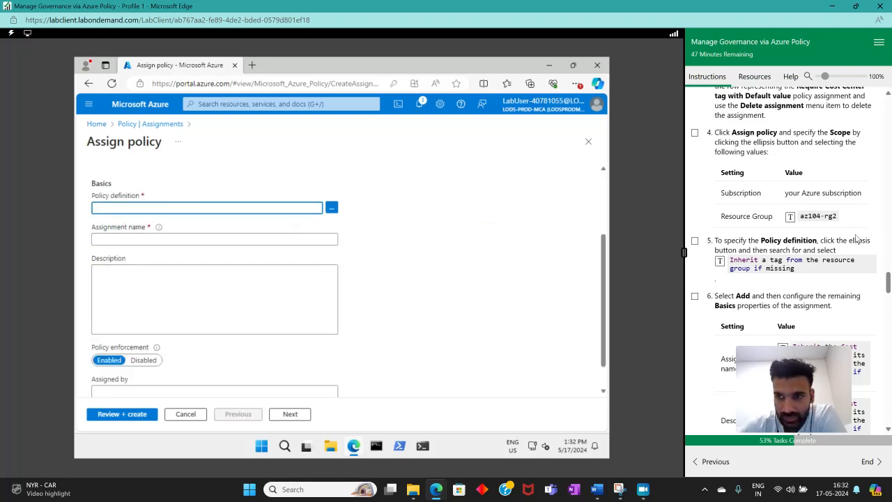
{"action": "scroll", "coordinate": [339, 270], "scroll_direction": "up", "scroll_amount": 1}
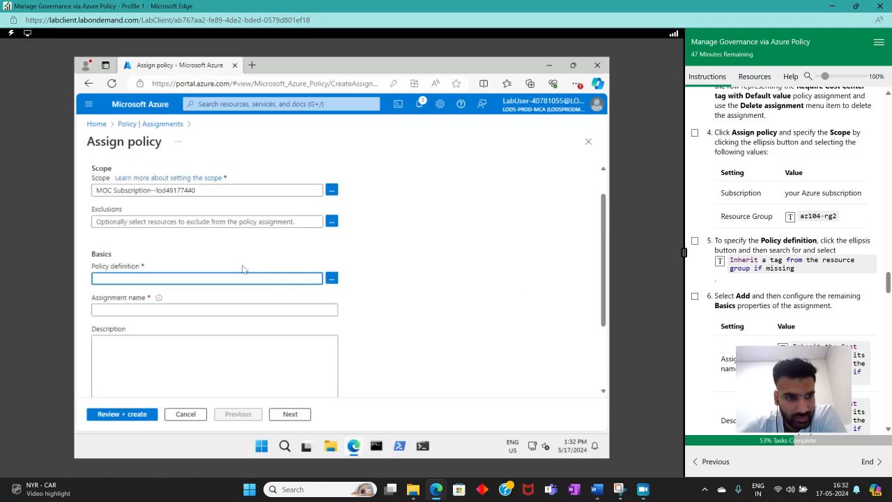
{"action": "scroll", "coordinate": [88, 225], "scroll_direction": "up", "scroll_amount": 1}
{"action": "scroll", "coordinate": [413, 265], "scroll_direction": "down", "scroll_amount": 2}
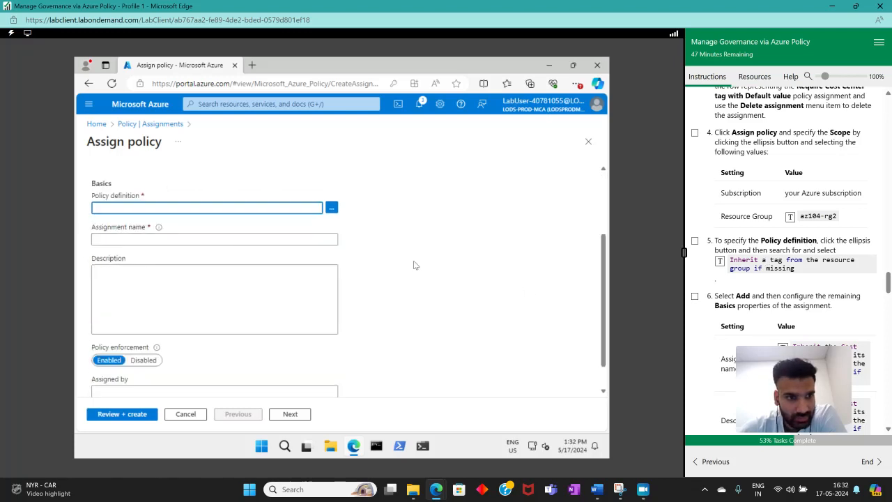
{"action": "scroll", "coordinate": [822, 270], "scroll_direction": "down", "scroll_amount": 2}
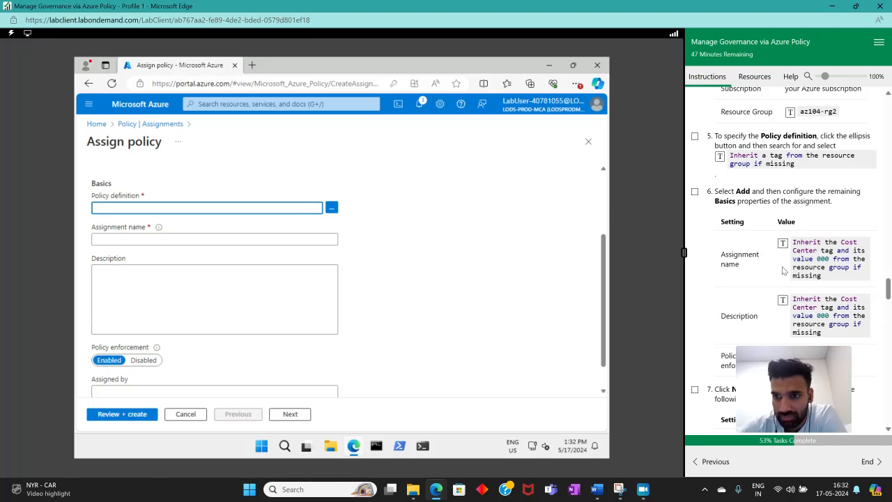
{"action": "mouse_move", "coordinate": [840, 350]}
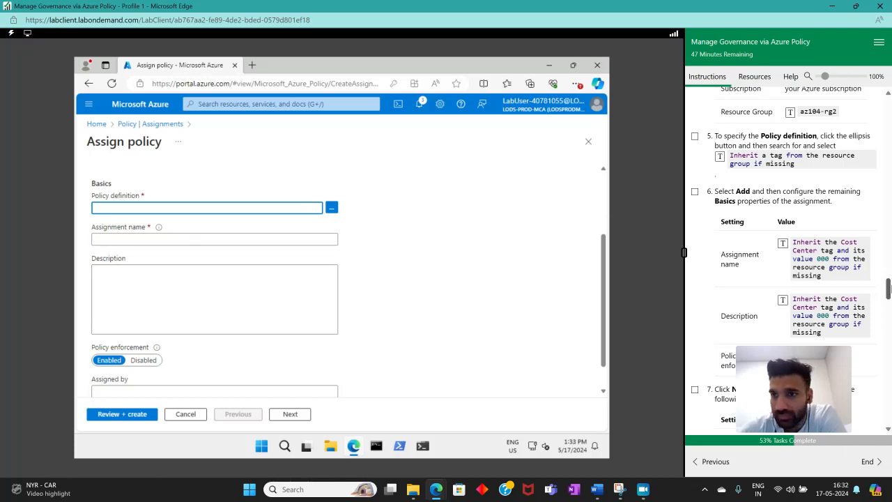
{"action": "left_click", "coordinate": [720, 156]}
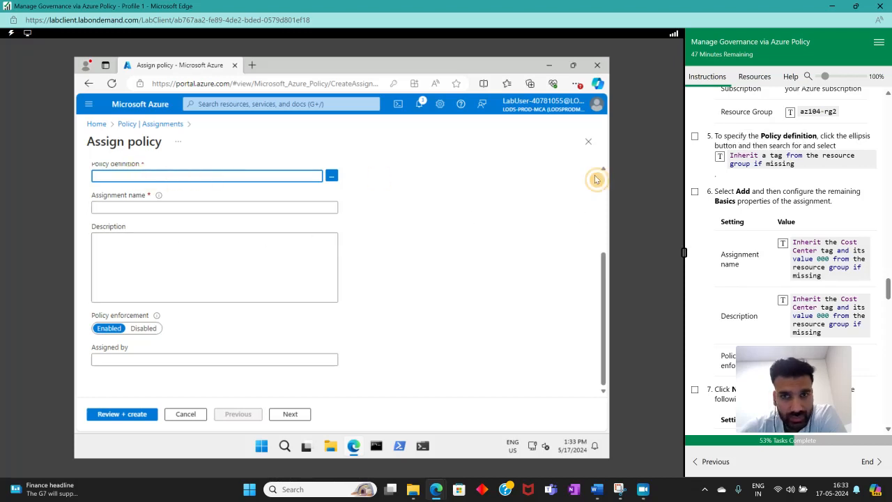
{"action": "left_click", "coordinate": [720, 156]}
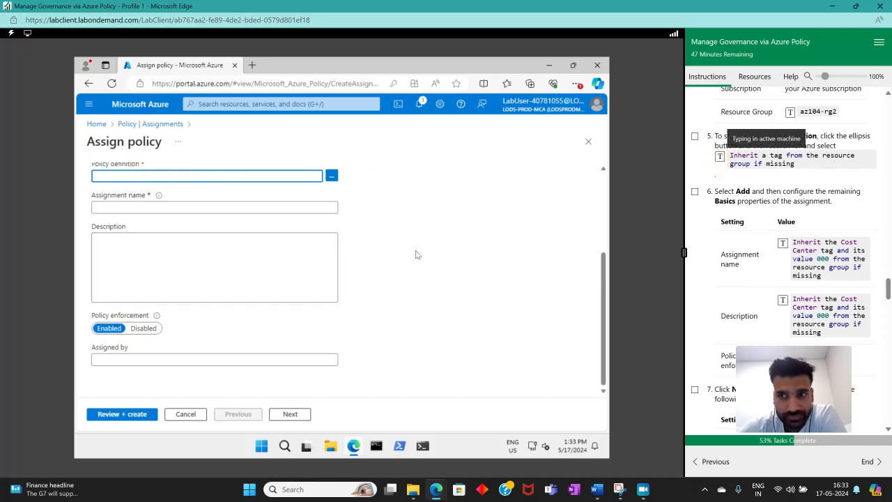
{"action": "scroll", "coordinate": [187, 252], "scroll_direction": "up", "scroll_amount": 2}
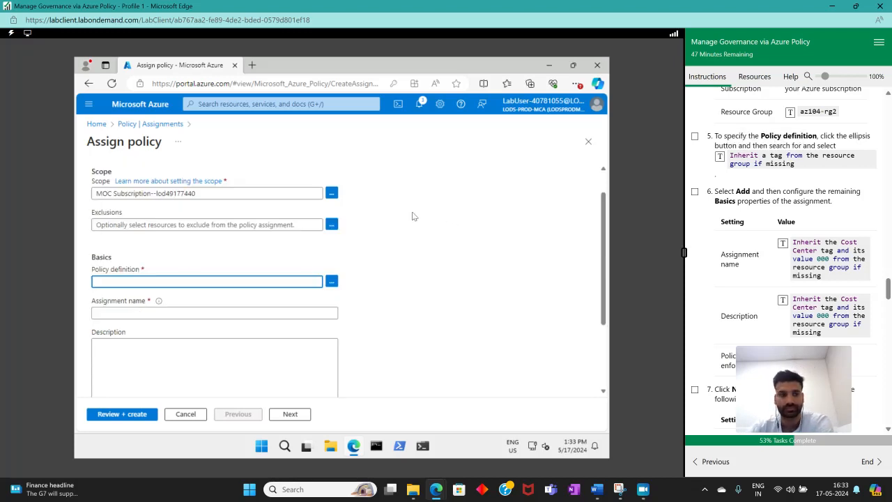
Enter the assignment name Inherit the Cost Center tag and its value 000 from the resource group if missing
{"action": "left_click", "coordinate": [244, 314]}
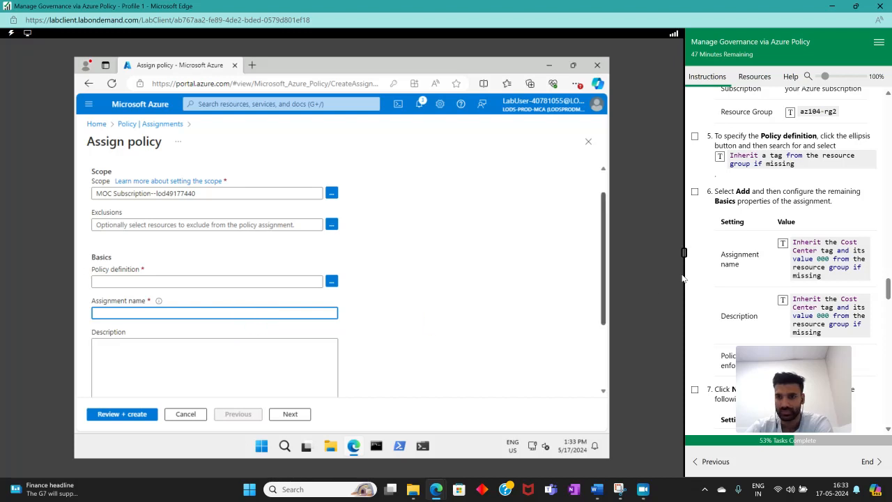
{"action": "left_click", "coordinate": [783, 246]}
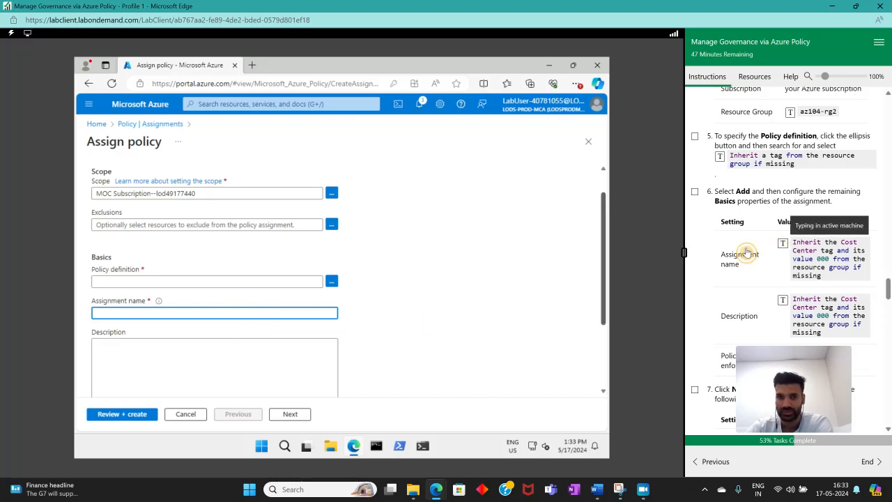
{"action": "left_click", "coordinate": [208, 281]}
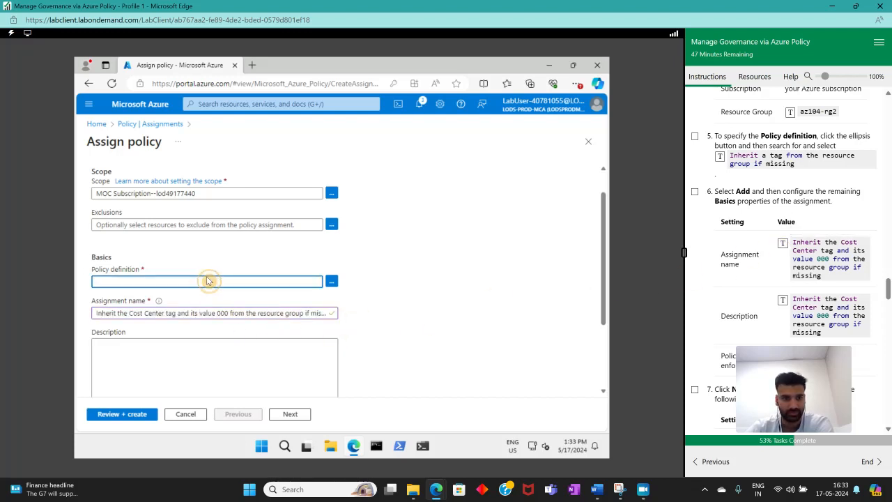
{"action": "left_click", "coordinate": [721, 156]}
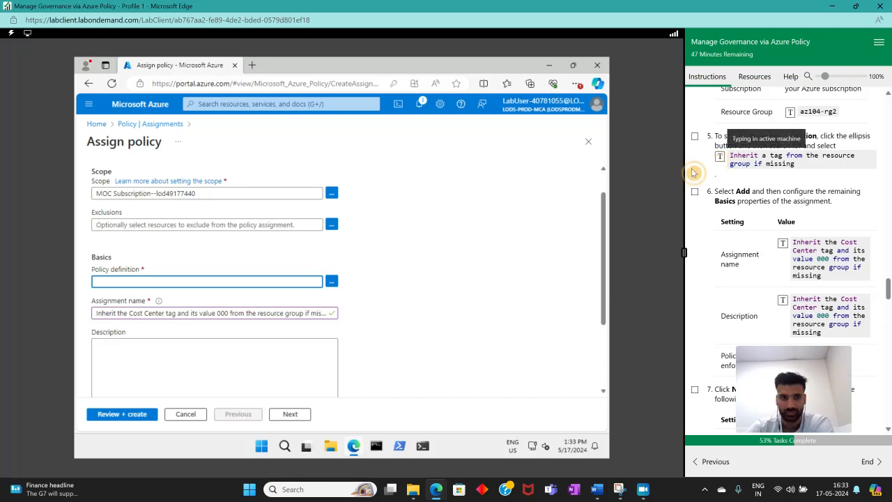
Set the description to Inherit the Cost Center tag and its value 000 from the resource group if missing
{"action": "scroll", "coordinate": [375, 298], "scroll_direction": "down", "scroll_amount": 2}
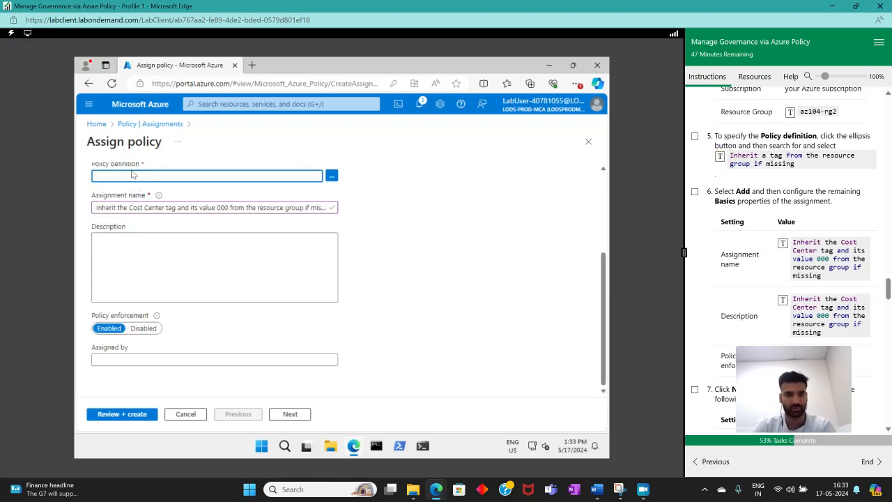
{"action": "left_click", "coordinate": [225, 253]}
{"action": "left_click", "coordinate": [783, 300]}
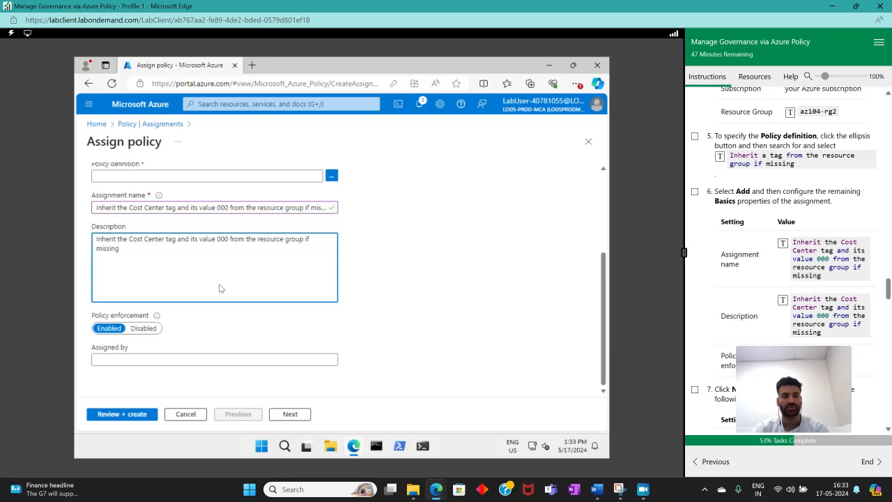
Search for and select the Inherit a tag from the resource group if missing policy definition
{"action": "scroll", "coordinate": [126, 241], "scroll_direction": "up", "scroll_amount": 2}
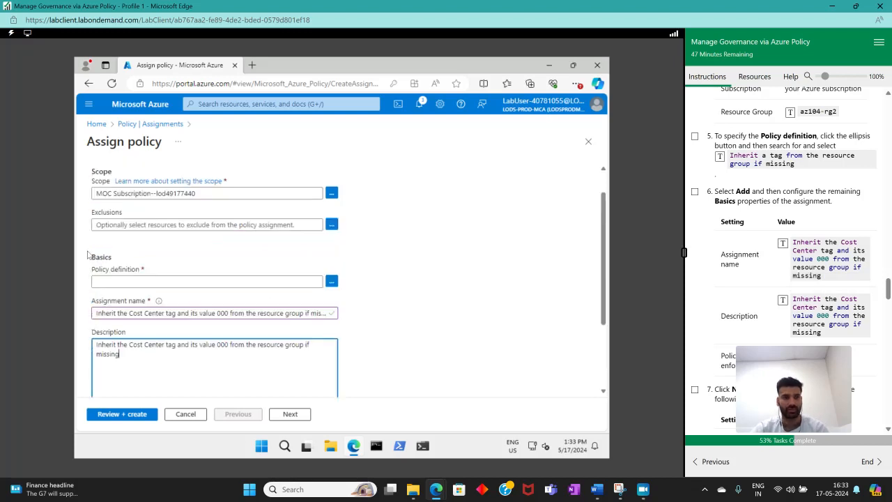
{"action": "left_click", "coordinate": [150, 281]}
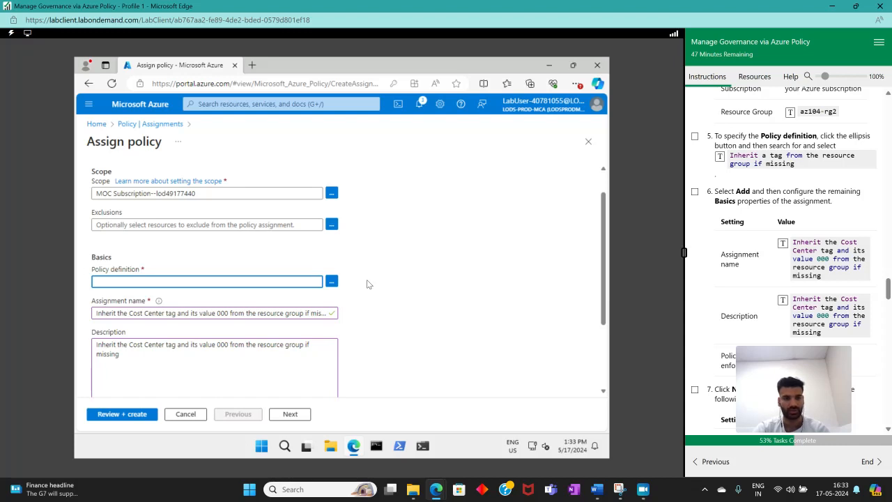
{"action": "left_click", "coordinate": [332, 282]}
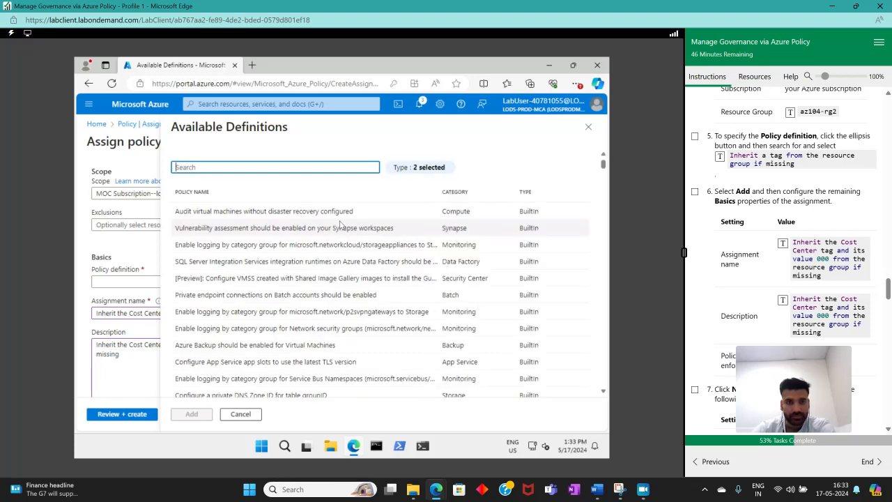
{"action": "left_click", "coordinate": [720, 158]}
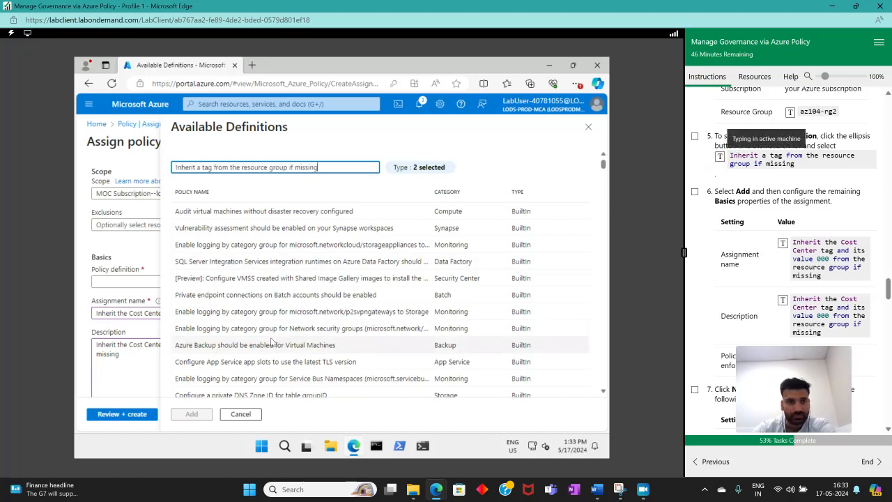
{"action": "left_click", "coordinate": [300, 210]}
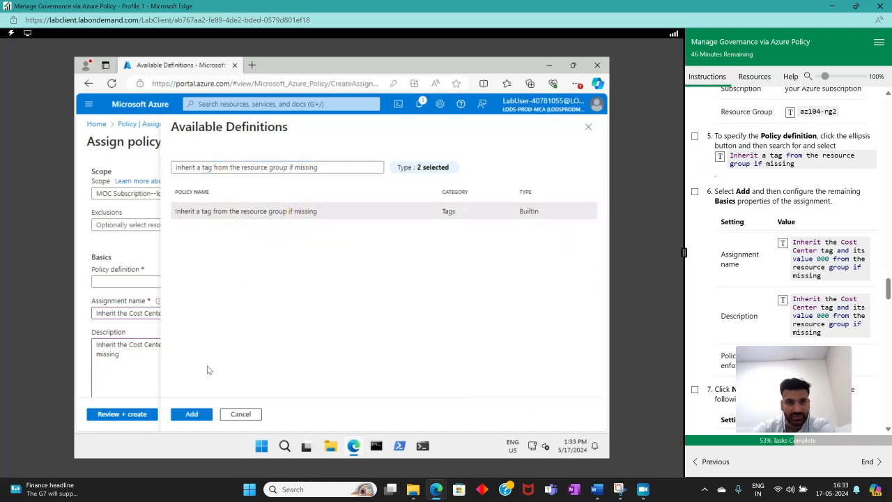
{"action": "left_click", "coordinate": [191, 414]}
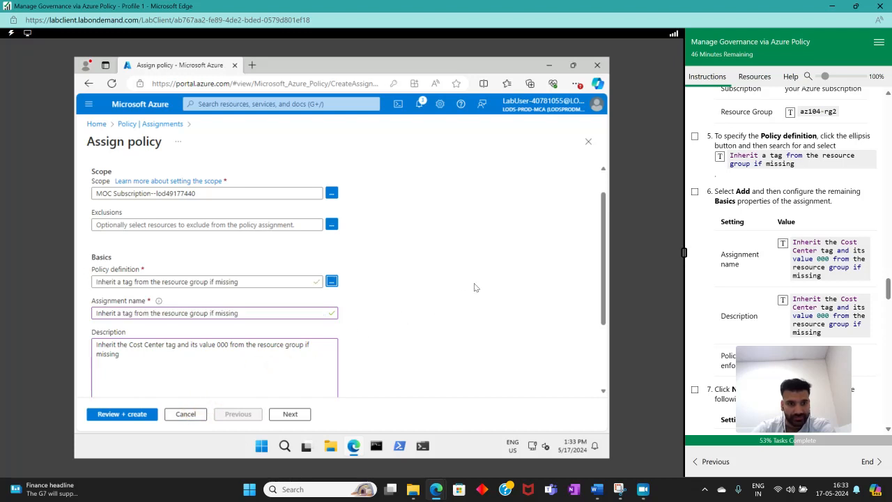
Tick lab steps 5 and 6 as complete in the instructions
{"action": "left_click", "coordinate": [695, 136]}
{"action": "scroll", "coordinate": [739, 187], "scroll_direction": "down", "scroll_amount": 1}
{"action": "scroll", "coordinate": [758, 189], "scroll_direction": "down", "scroll_amount": 1}
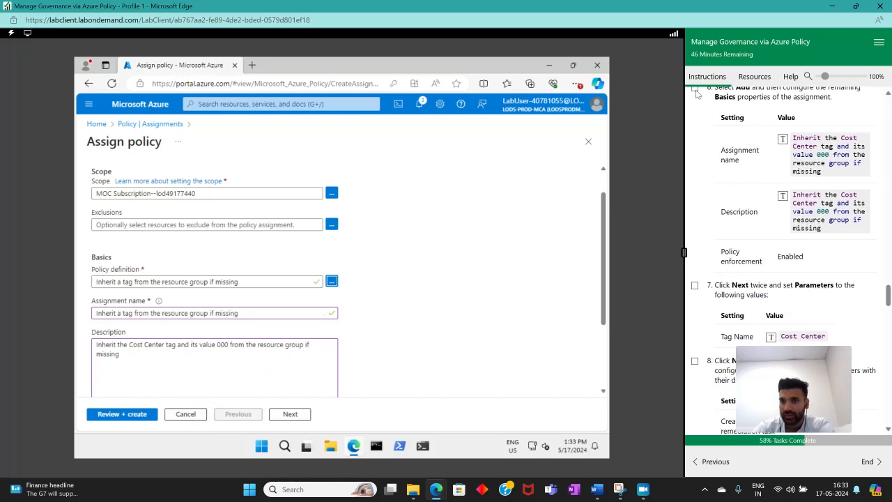
{"action": "left_click", "coordinate": [696, 92]}
{"action": "scroll", "coordinate": [762, 190], "scroll_direction": "down", "scroll_amount": 2}
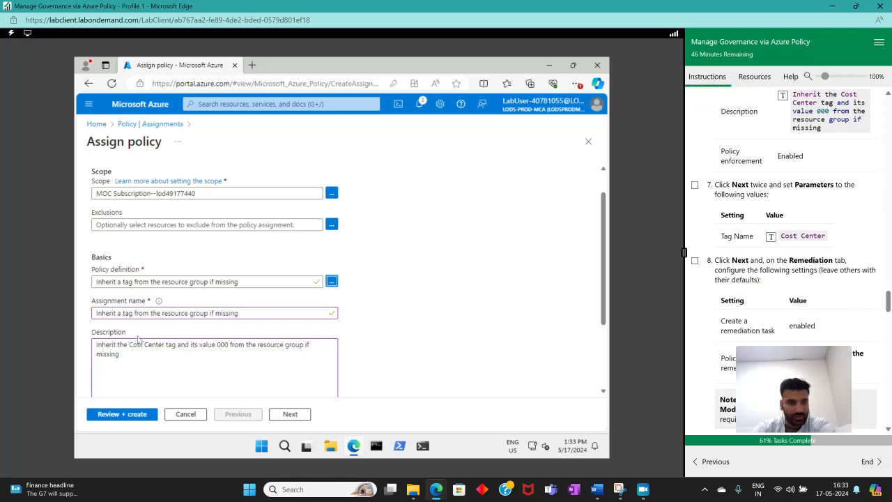
{"action": "scroll", "coordinate": [138, 339], "scroll_direction": "down", "scroll_amount": 2}
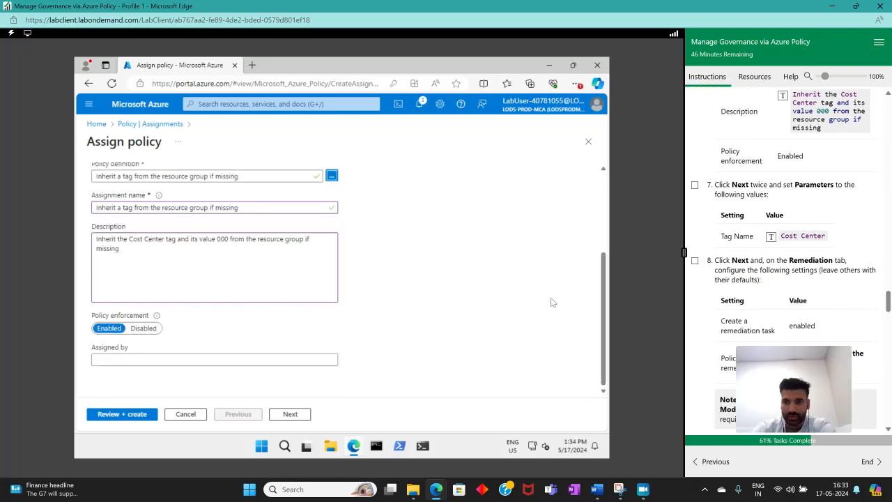
Advance to the Parameters tab and tick lab step 7 as complete
{"action": "left_click", "coordinate": [292, 414]}
{"action": "left_click", "coordinate": [291, 414]}
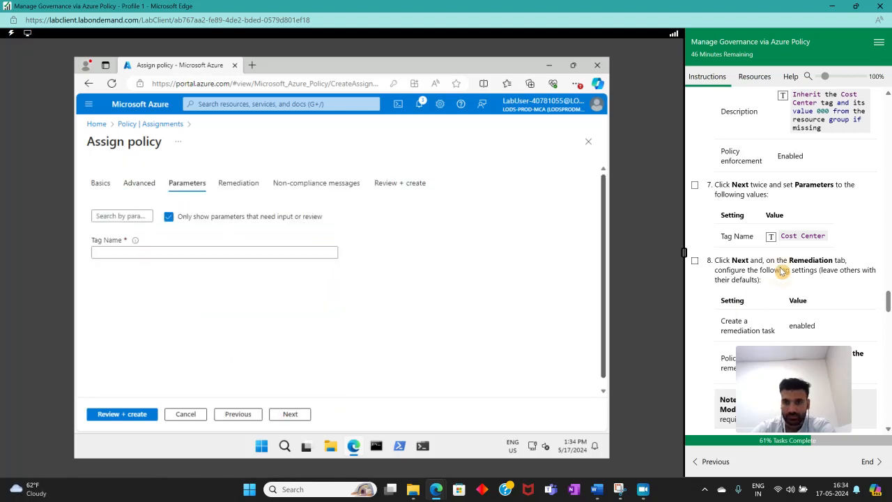
{"action": "left_click", "coordinate": [695, 186]}
Set the Tag Name parameter to Cost Center
{"action": "left_click", "coordinate": [286, 252]}
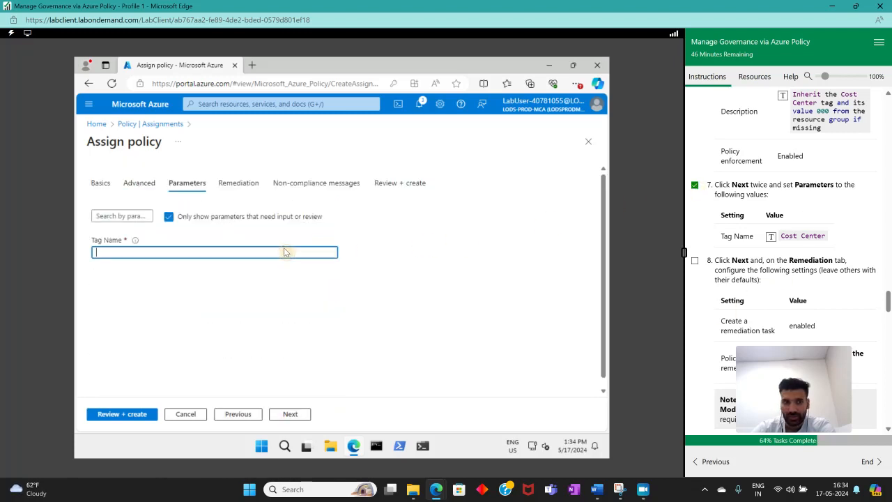
{"action": "left_click", "coordinate": [771, 238]}
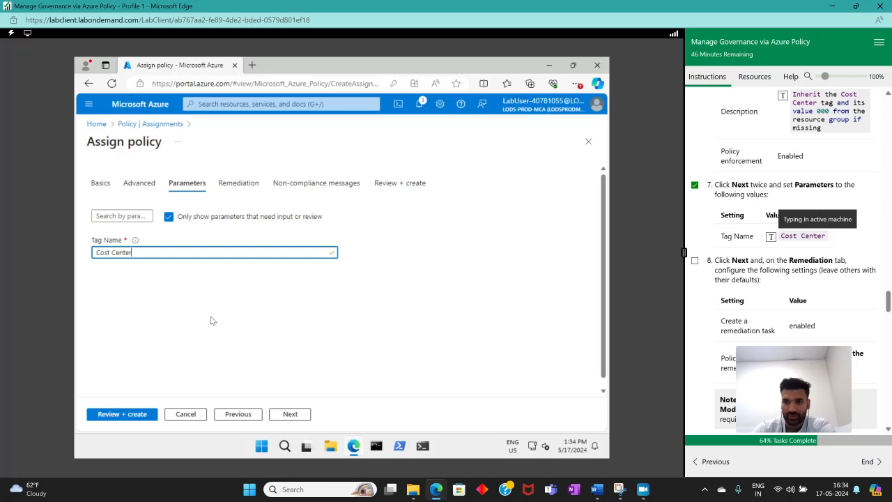
{"action": "scroll", "coordinate": [795, 251], "scroll_direction": "down", "scroll_amount": 3}
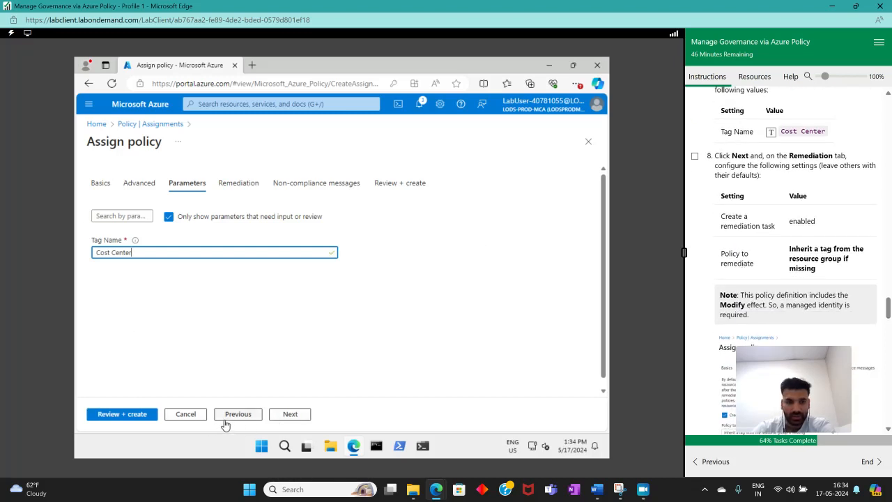
Advance to the Remediation tab and enable Create a remediation task
{"action": "left_click", "coordinate": [293, 414]}
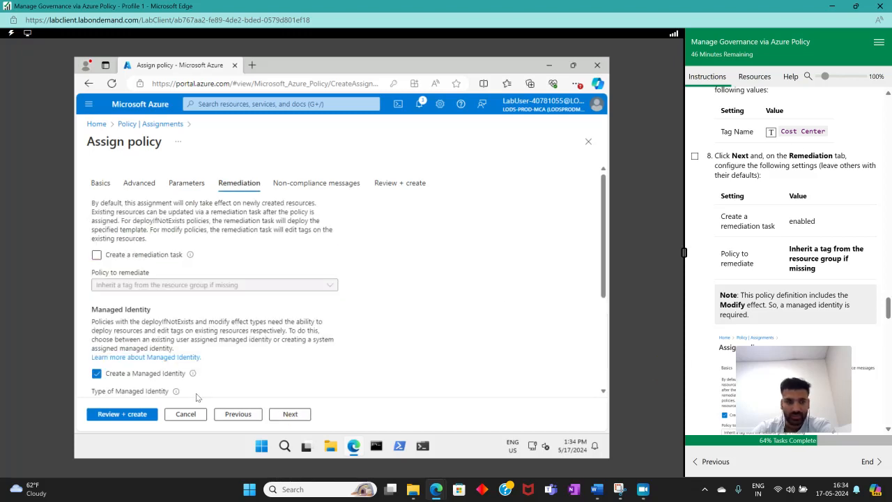
{"action": "scroll", "coordinate": [173, 285], "scroll_direction": "down", "scroll_amount": 3}
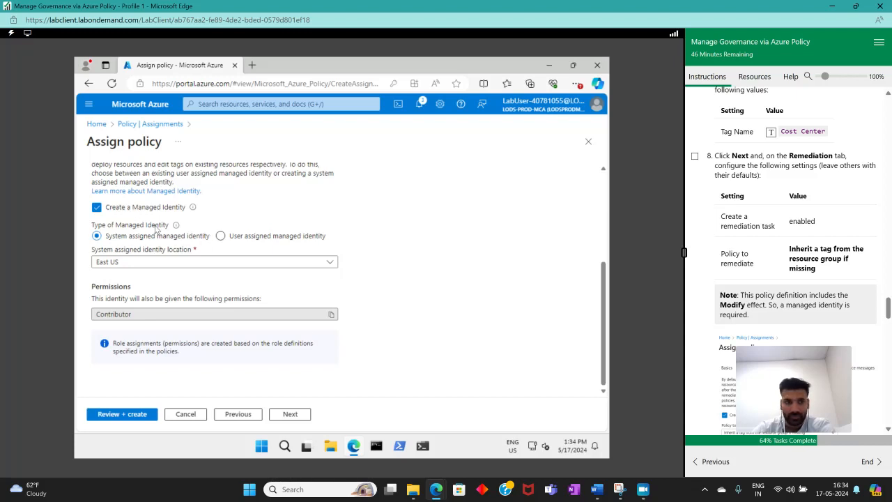
{"action": "scroll", "coordinate": [173, 233], "scroll_direction": "up", "scroll_amount": 3}
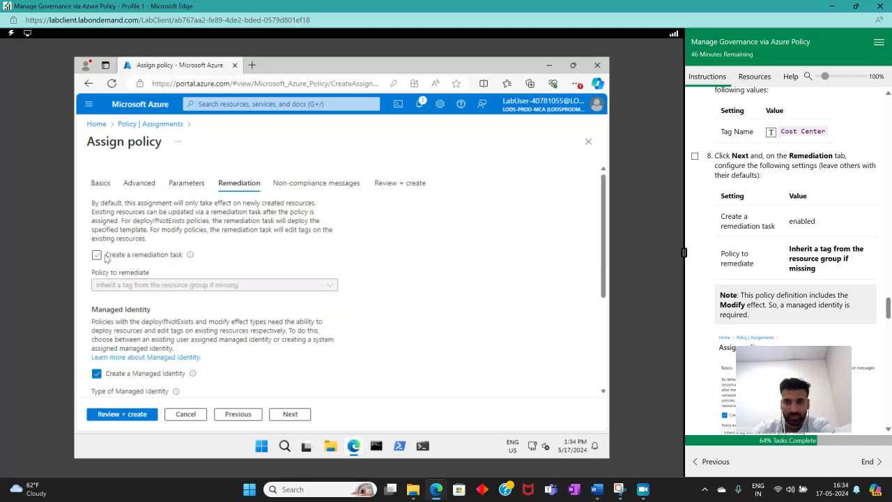
{"action": "left_click", "coordinate": [104, 257]}
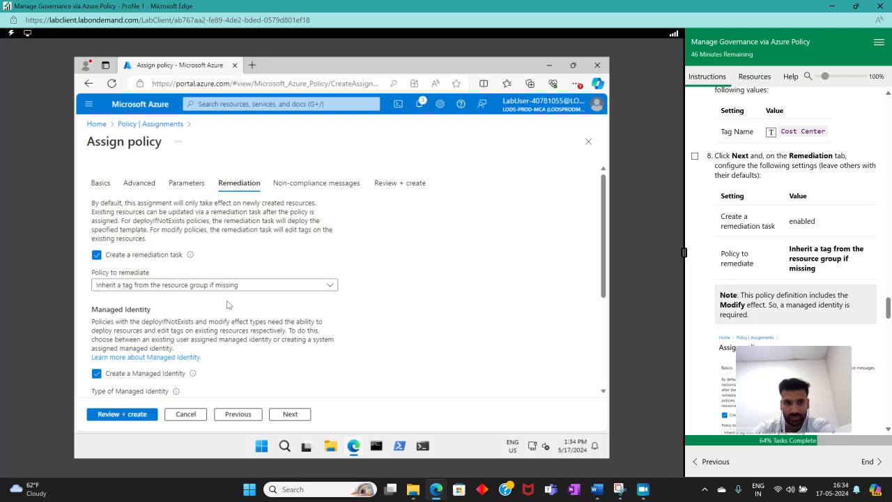
{"action": "scroll", "coordinate": [804, 258], "scroll_direction": "down", "scroll_amount": 3}
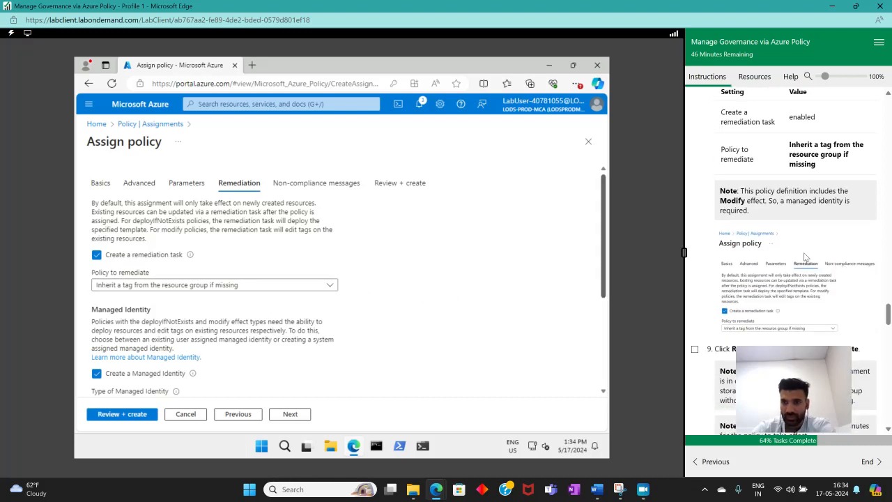
Tick lab step 9 as complete and create the policy assignment from the Review + create tab
{"action": "scroll", "coordinate": [802, 255], "scroll_direction": "down", "scroll_amount": 1}
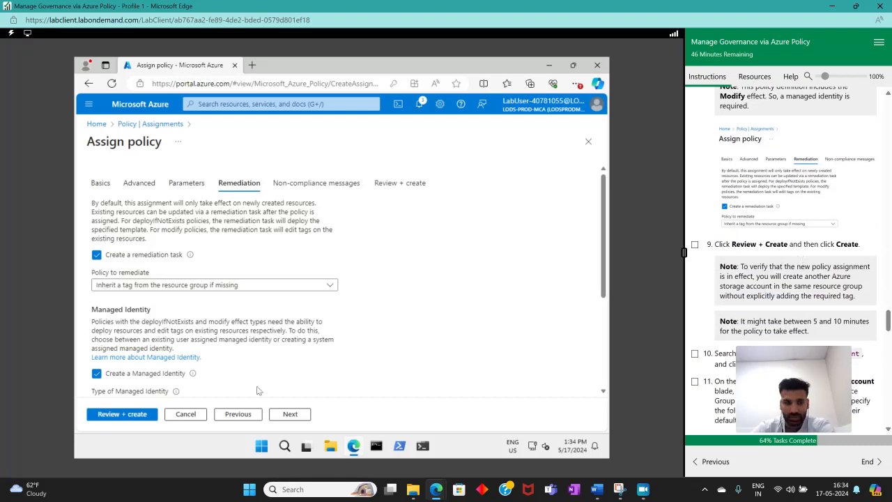
{"action": "left_click", "coordinate": [147, 414]}
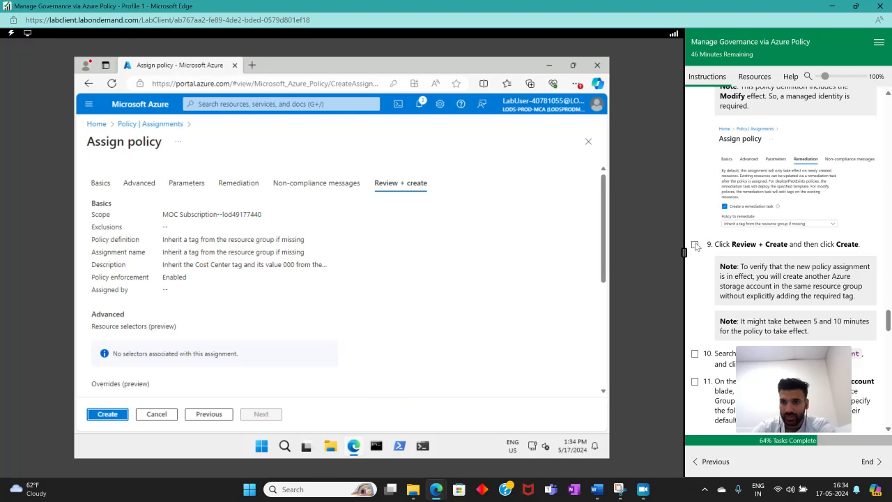
{"action": "left_click", "coordinate": [695, 244]}
{"action": "left_click", "coordinate": [112, 417]}
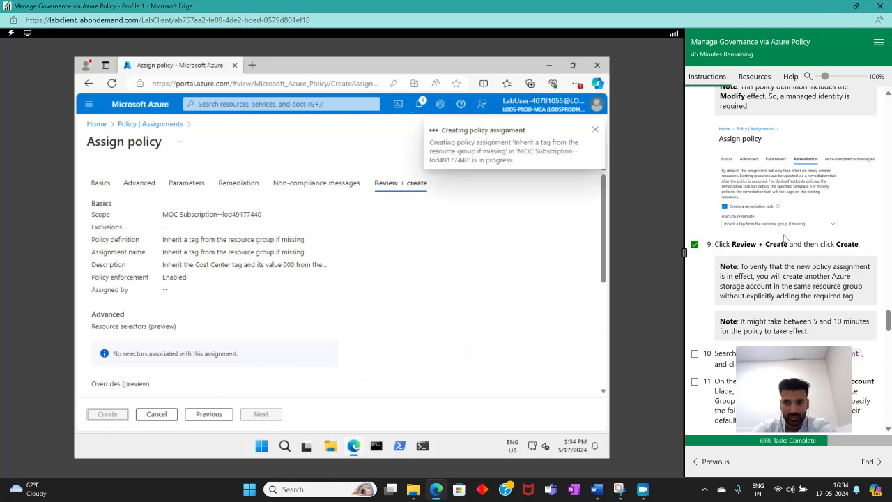
Search for Storage Account and open the Storage accounts service
{"action": "scroll", "coordinate": [788, 239], "scroll_direction": "down", "scroll_amount": 3}
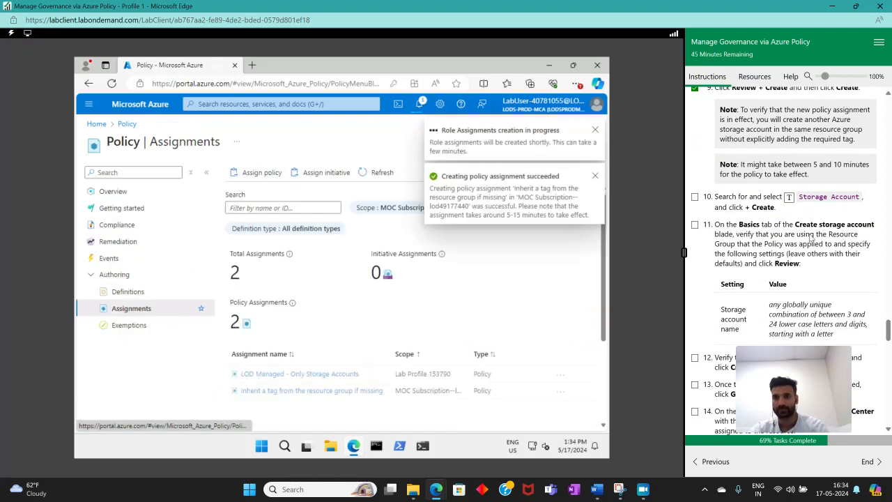
{"action": "left_click", "coordinate": [222, 103]}
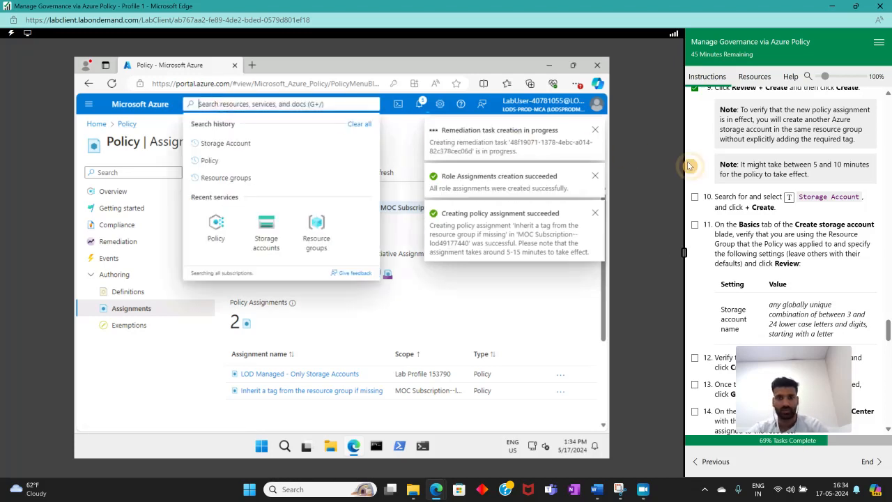
{"action": "left_click", "coordinate": [792, 202]}
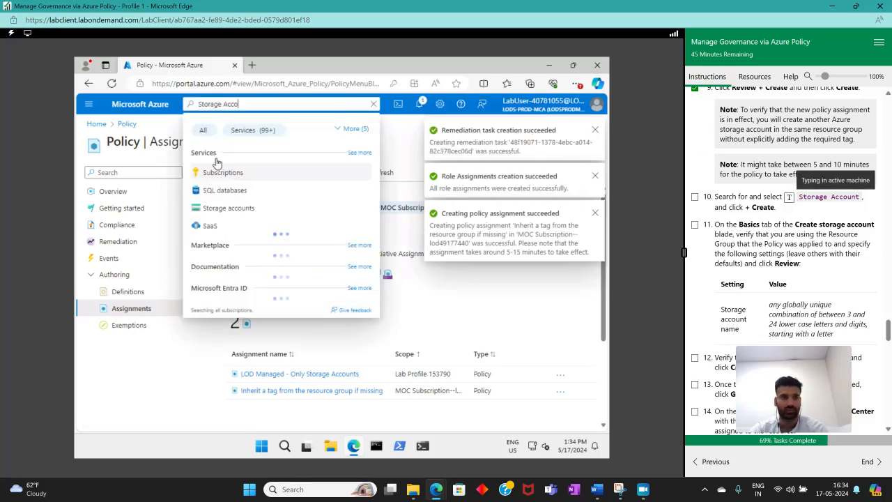
{"action": "left_click", "coordinate": [230, 174]}
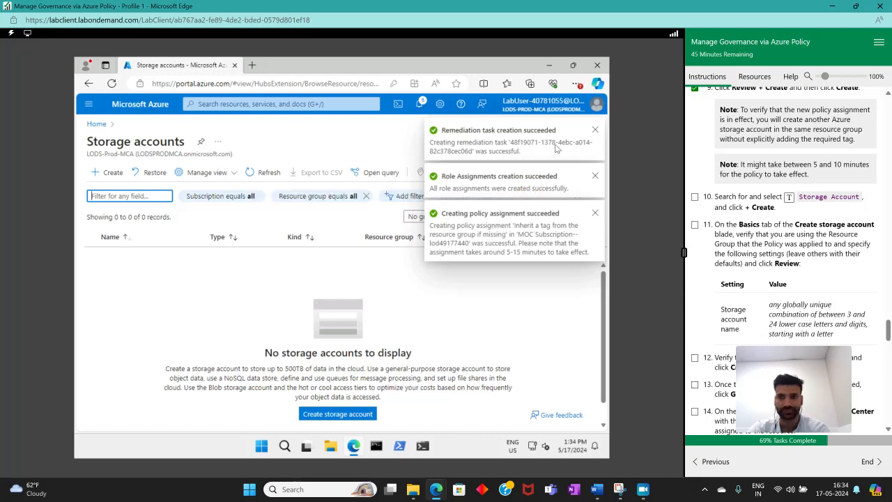
Tick lab step 10 as complete and start creating a new storage account
{"action": "left_click", "coordinate": [695, 198]}
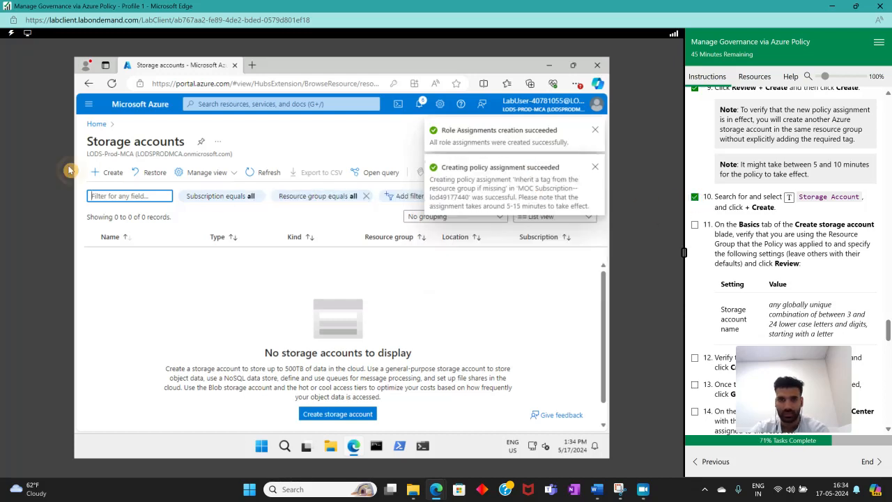
{"action": "left_click", "coordinate": [95, 142]}
{"action": "left_click", "coordinate": [97, 172]}
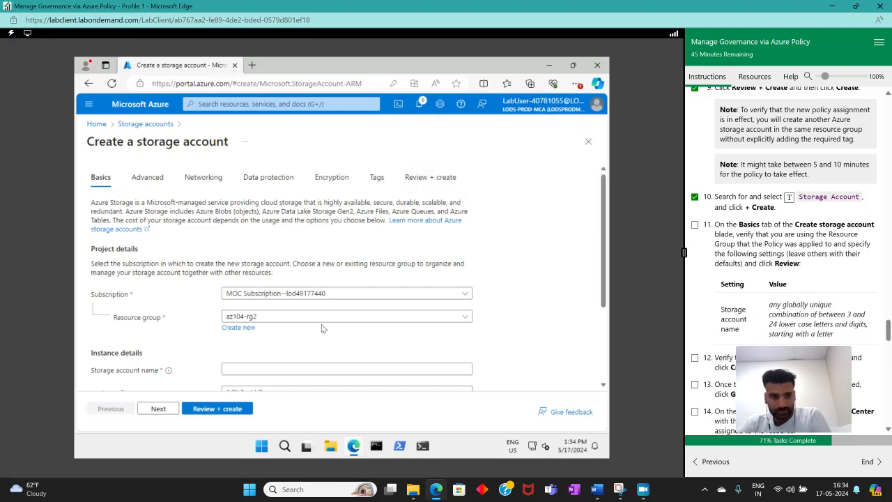
Set the storage account name to anmollab and run the Review + create validation
{"action": "scroll", "coordinate": [418, 279], "scroll_direction": "down", "scroll_amount": 2}
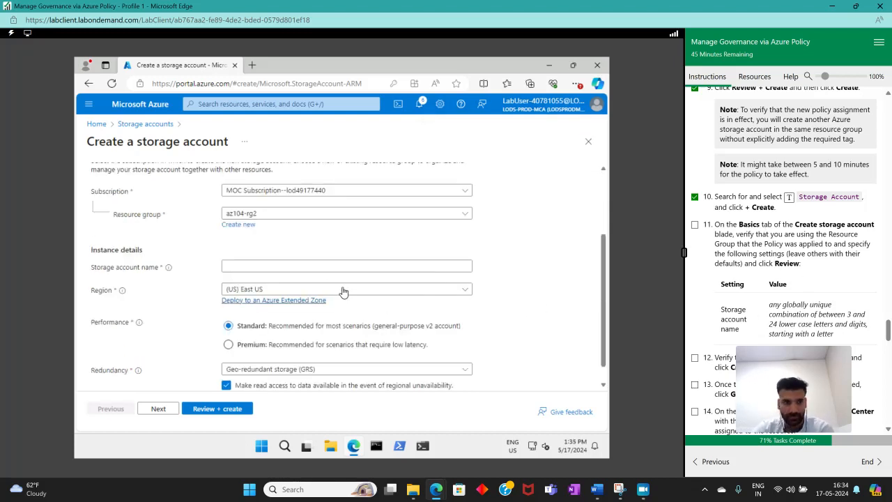
{"action": "left_click", "coordinate": [301, 264]}
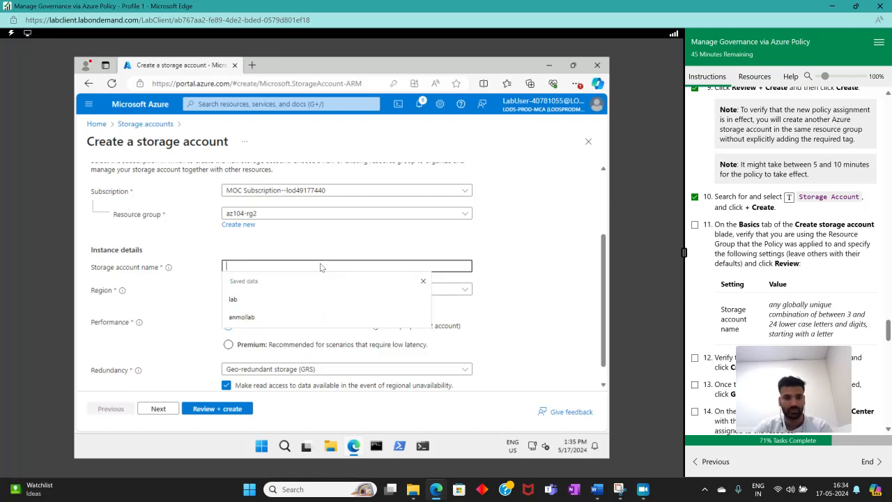
{"action": "left_click", "coordinate": [279, 317]}
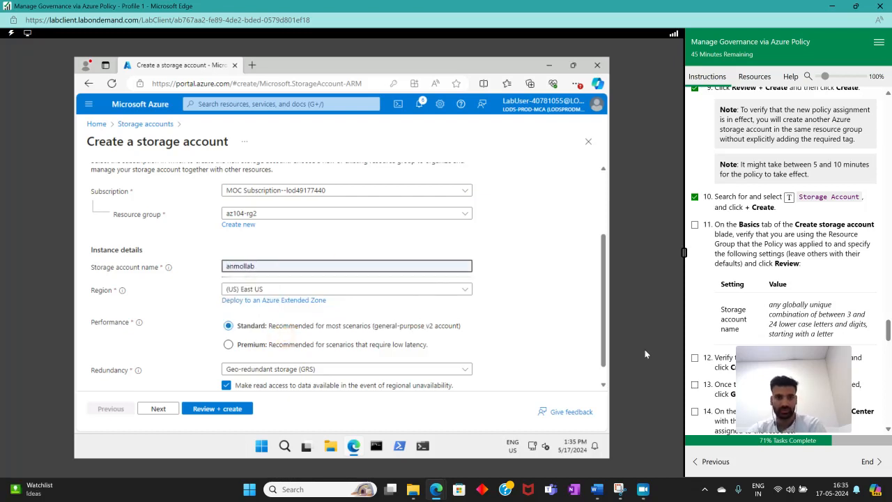
{"action": "scroll", "coordinate": [850, 304], "scroll_direction": "down", "scroll_amount": 3}
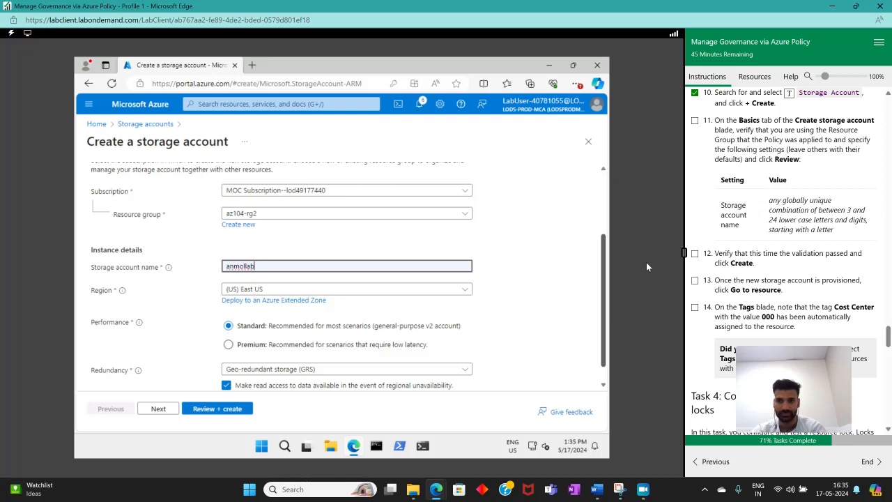
{"action": "left_click", "coordinate": [213, 411]}
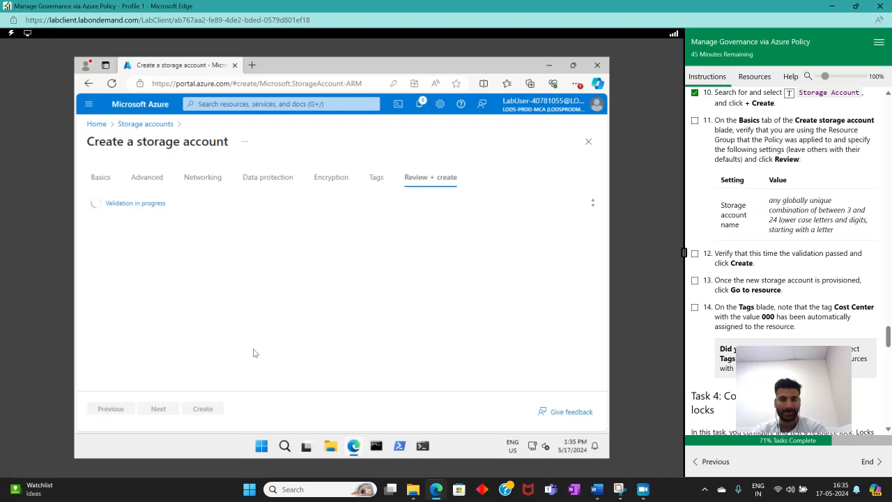
Go back to Basics, rename the storage account to lab, and run Review + create validation again
{"action": "left_click", "coordinate": [110, 410]}
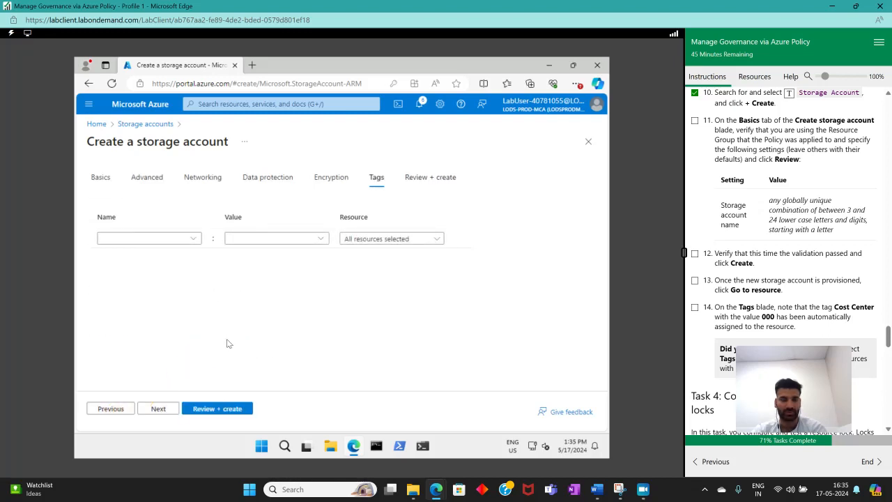
{"action": "left_click", "coordinate": [114, 411]}
{"action": "left_click", "coordinate": [114, 410]}
{"action": "left_click", "coordinate": [113, 410]}
{"action": "left_click", "coordinate": [114, 410]}
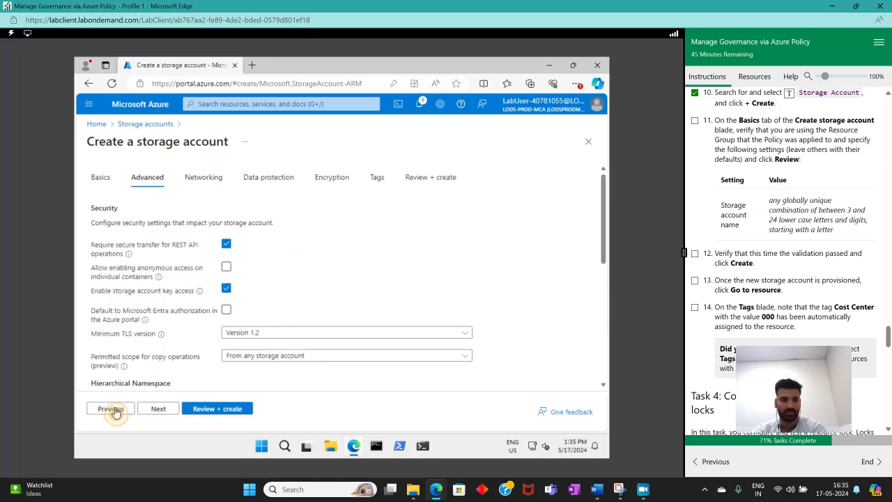
{"action": "left_click", "coordinate": [114, 410]}
{"action": "left_click", "coordinate": [261, 368]}
{"action": "left_click_drag", "start_coordinate": [262, 368], "coordinate": [171, 371]}
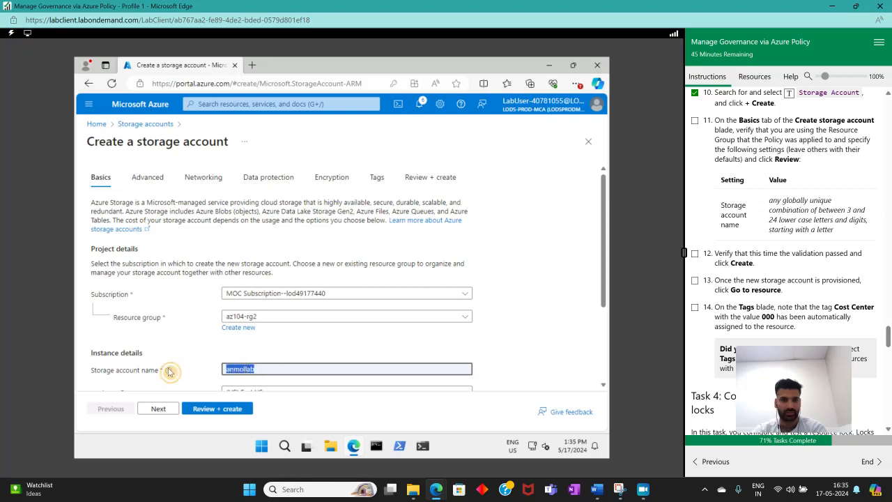
{"action": "key", "text": "BackSpace"}
{"action": "type", "text": "lab"}
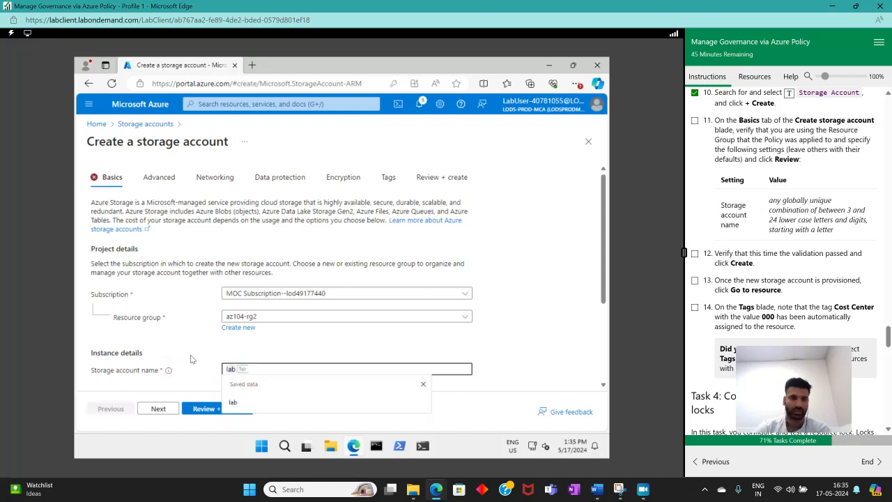
{"action": "left_click", "coordinate": [208, 412]}
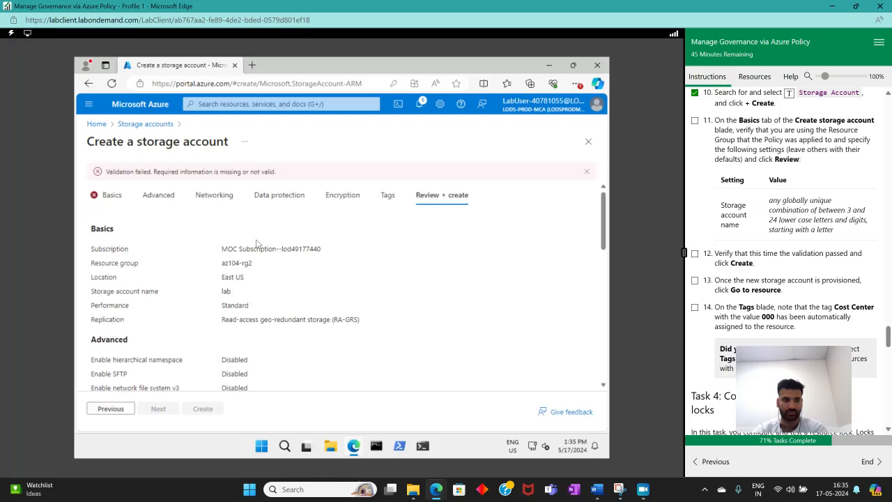
Return to Basics, set the storage account name back to anmollab, and rerun Review + create validation
{"action": "left_click", "coordinate": [110, 409]}
{"action": "left_click", "coordinate": [110, 409]}
{"action": "left_click", "coordinate": [110, 410]}
{"action": "left_click", "coordinate": [111, 409]}
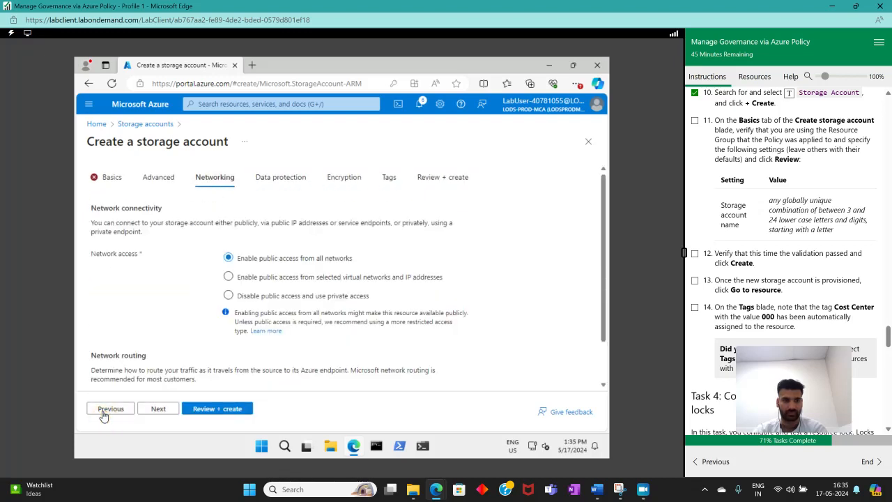
{"action": "left_click", "coordinate": [103, 414]}
{"action": "left_click", "coordinate": [103, 414]}
{"action": "scroll", "coordinate": [265, 381], "scroll_direction": "down", "scroll_amount": 2}
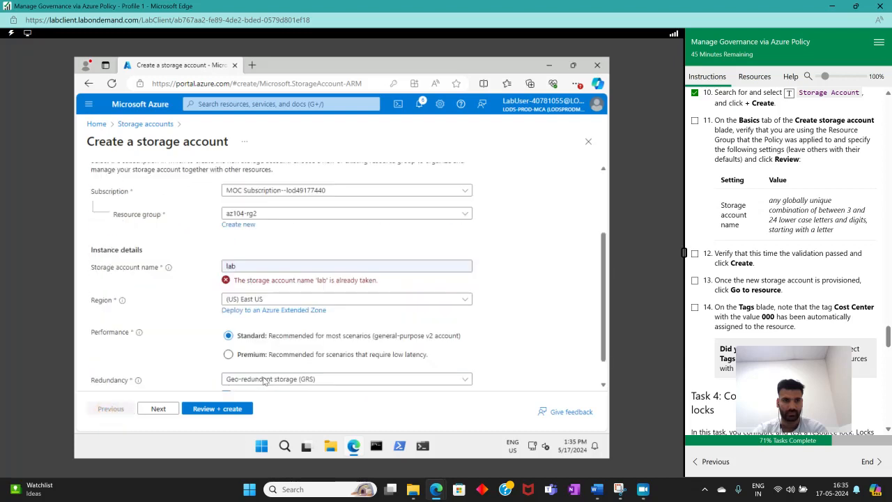
{"action": "double_click", "coordinate": [290, 263]}
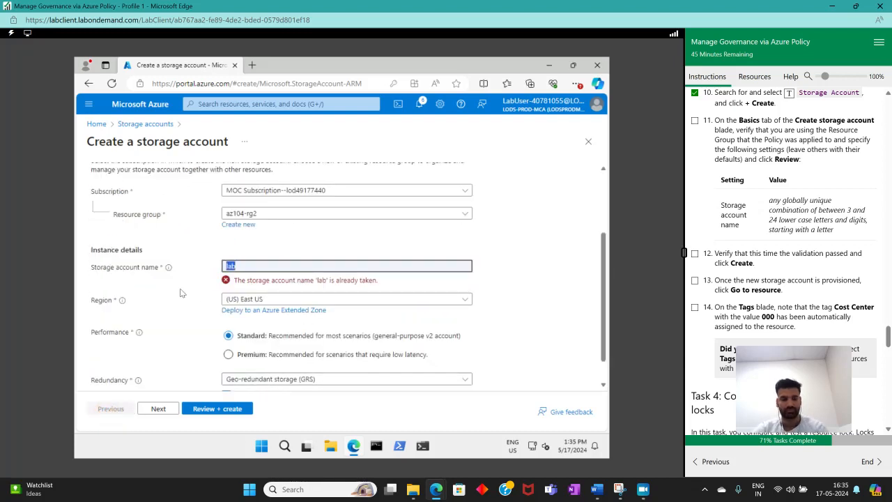
{"action": "type", "text": "anmol"}
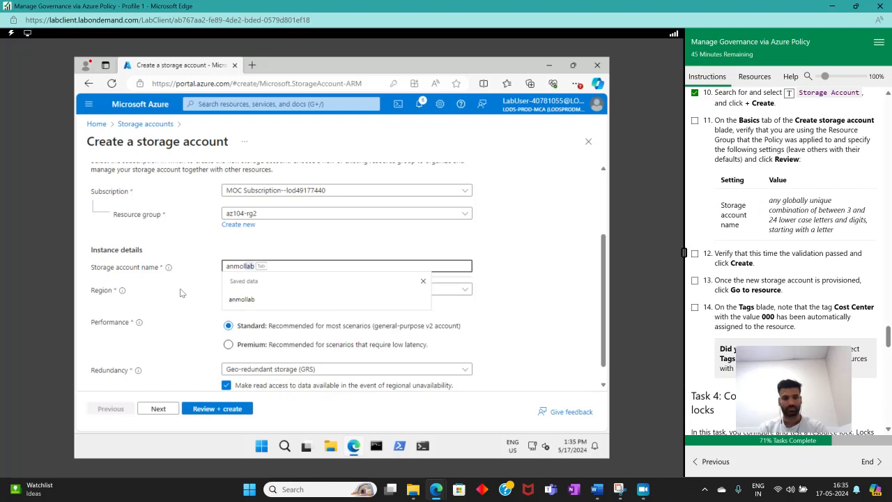
{"action": "key", "text": "Tab"}
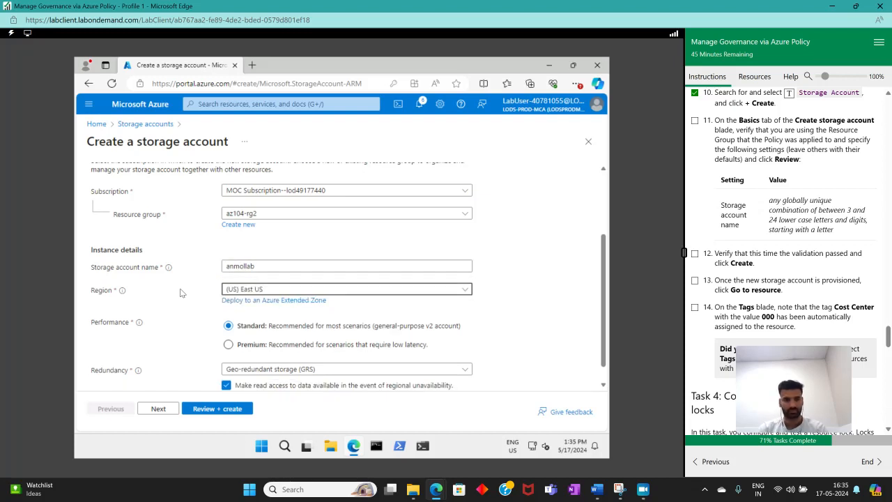
{"action": "left_click", "coordinate": [225, 410]}
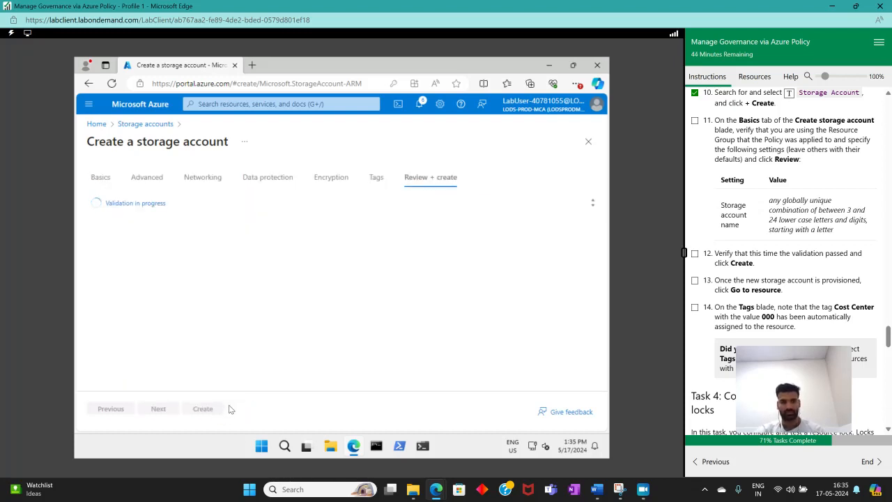
Tick lab step 12 as complete and create the storage account
{"action": "left_click", "coordinate": [695, 254]}
{"action": "scroll", "coordinate": [863, 267], "scroll_direction": "down", "scroll_amount": 2}
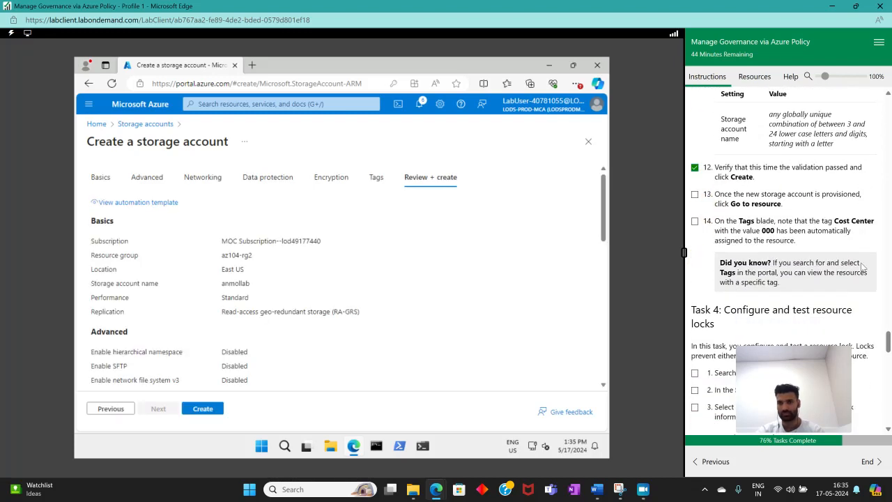
{"action": "scroll", "coordinate": [864, 267], "scroll_direction": "down", "scroll_amount": 1}
{"action": "left_click", "coordinate": [208, 411]}
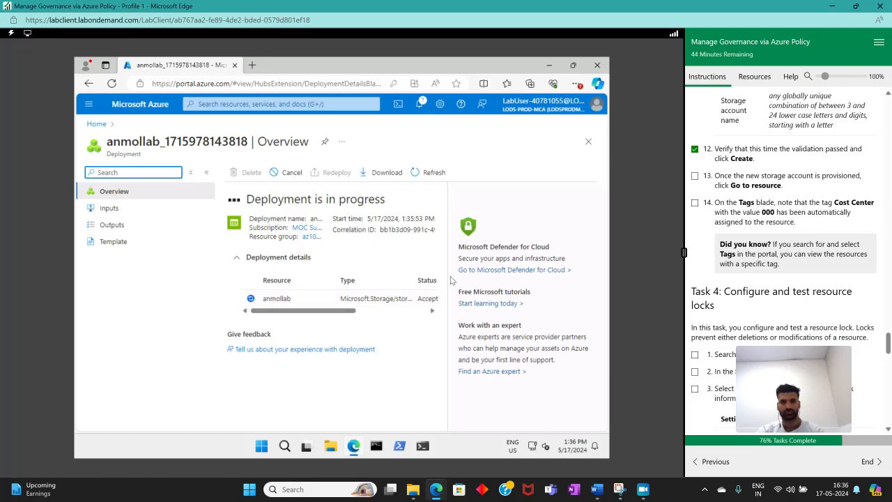
Go to the newly deployed storage account resource and tick lab step 13 as complete
{"action": "mouse_move", "coordinate": [643, 491]}
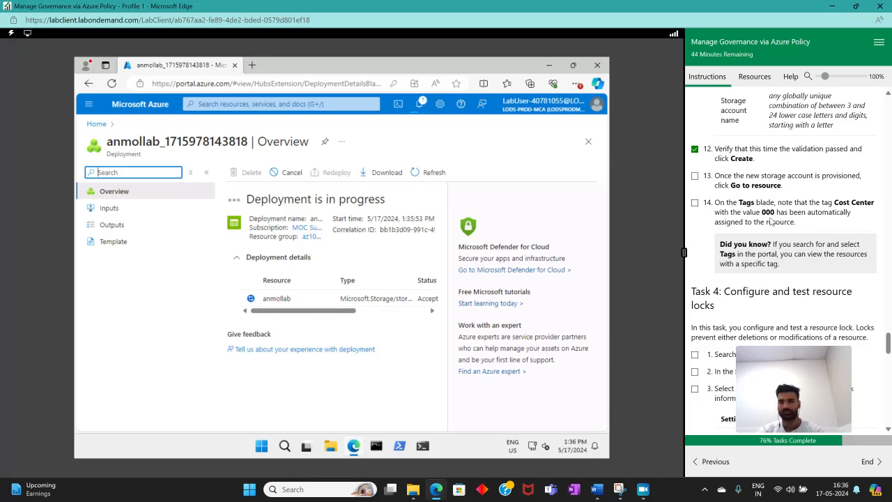
{"action": "left_click", "coordinate": [476, 169]}
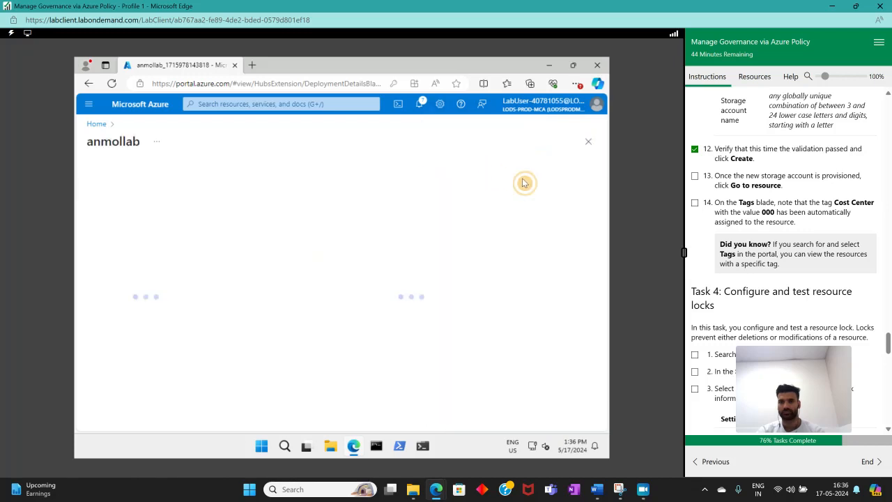
{"action": "left_click", "coordinate": [694, 176]}
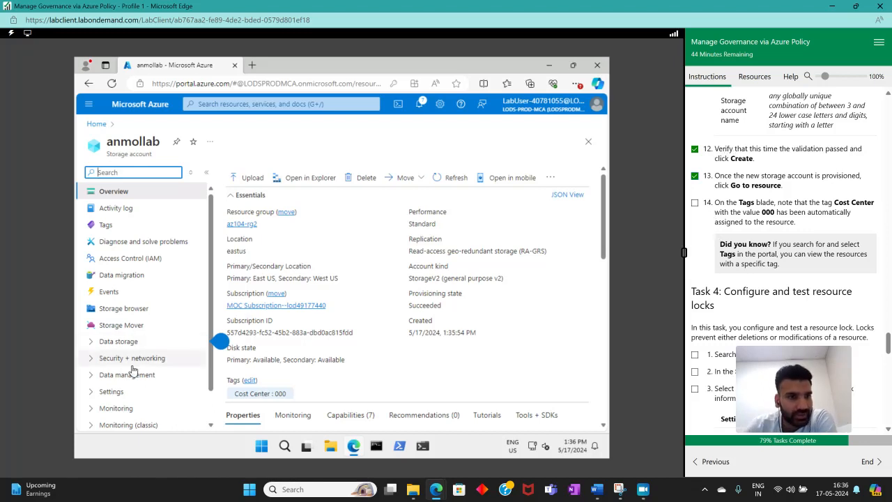
Open the storage account's Tags page and tick lab step 14 as complete
{"action": "left_click", "coordinate": [106, 227]}
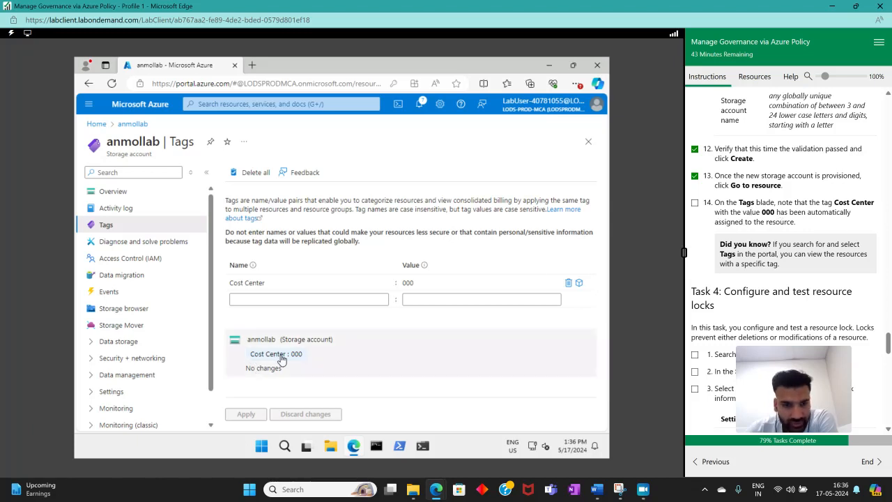
{"action": "left_click", "coordinate": [694, 203]}
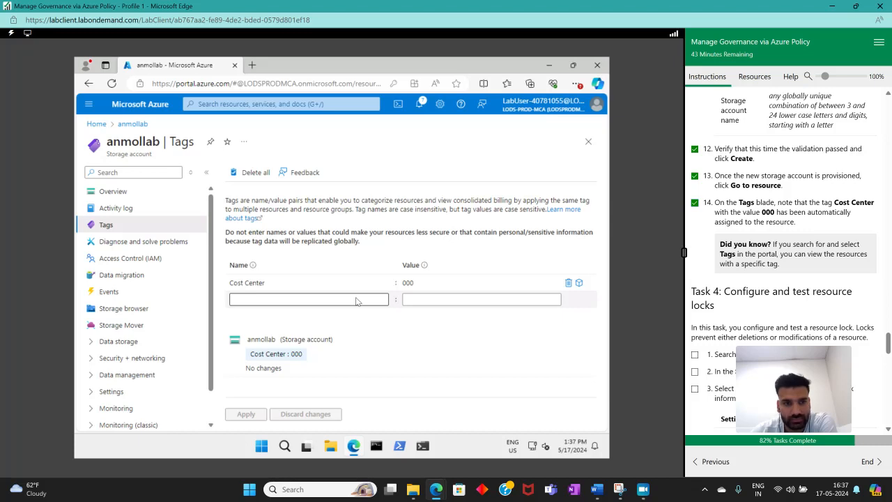
Scroll the lab instructions to read Task 4 on configuring and testing resource locks
{"action": "scroll", "coordinate": [798, 255], "scroll_direction": "down", "scroll_amount": 3}
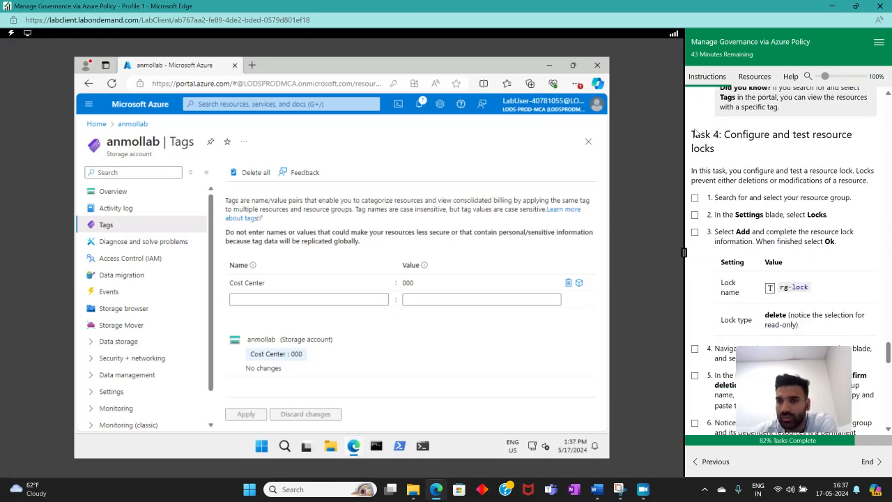
{"action": "scroll", "coordinate": [695, 132], "scroll_direction": "up", "scroll_amount": 5}
{"action": "scroll", "coordinate": [695, 178], "scroll_direction": "down", "scroll_amount": 4}
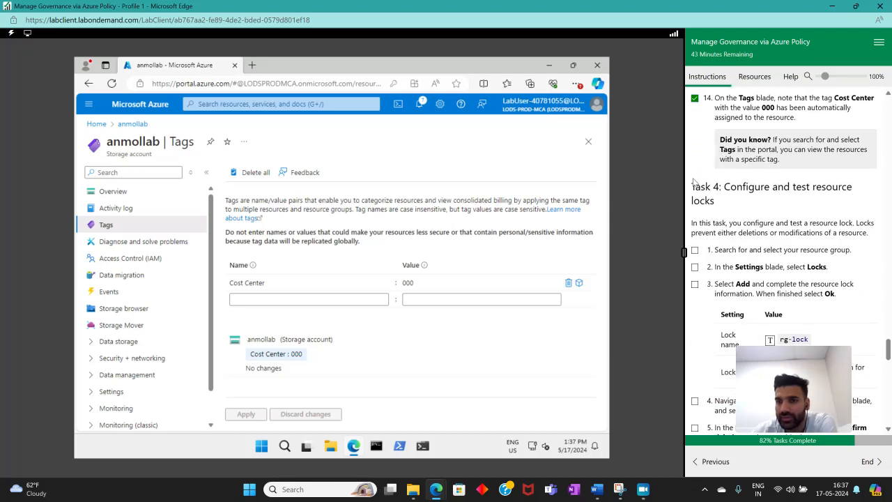
{"action": "left_click_drag", "start_coordinate": [691, 186], "coordinate": [723, 189]}
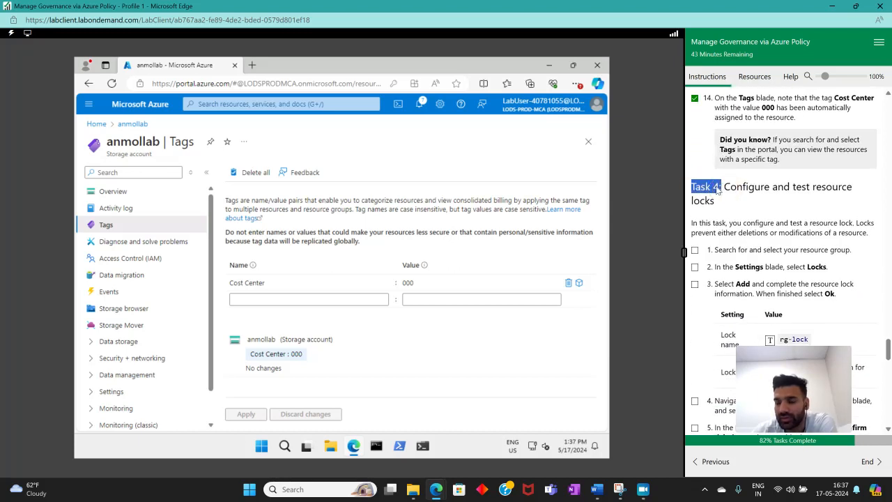
Search for Resource groups, open the resource groups list, and tick lab step 1 as complete
{"action": "left_click", "coordinate": [731, 201]}
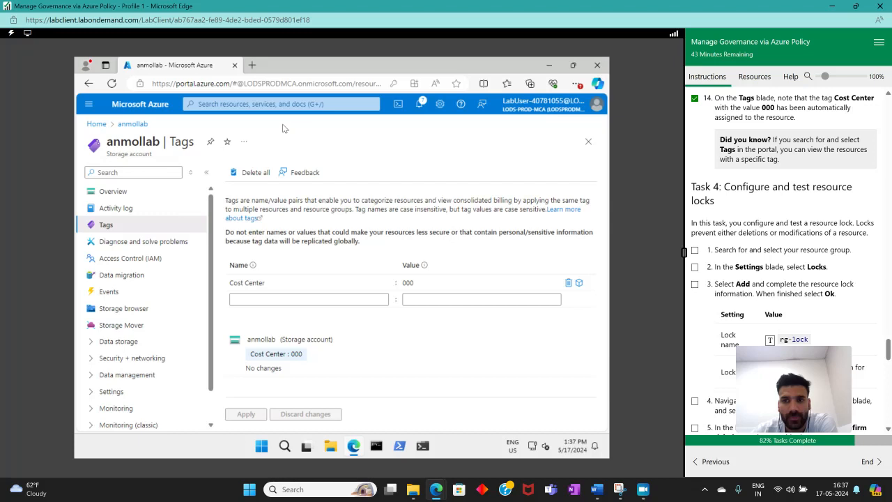
{"action": "left_click", "coordinate": [301, 104]}
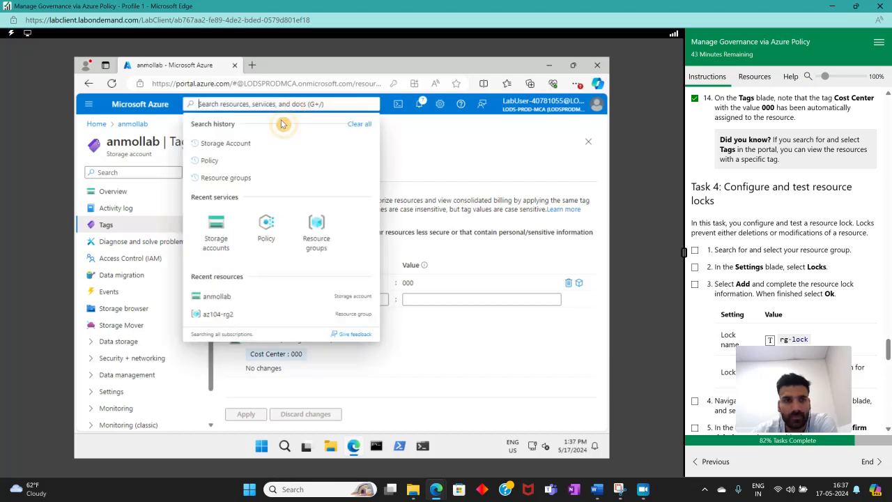
{"action": "left_click", "coordinate": [242, 180]}
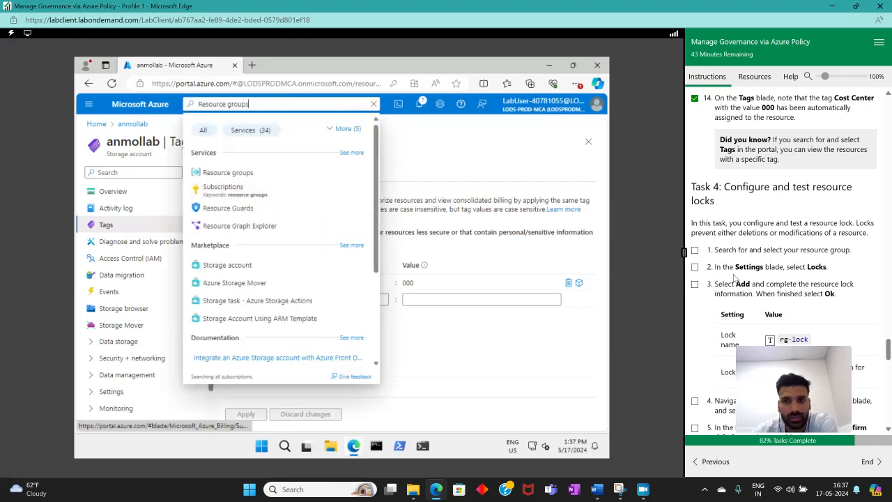
{"action": "left_click", "coordinate": [695, 250]}
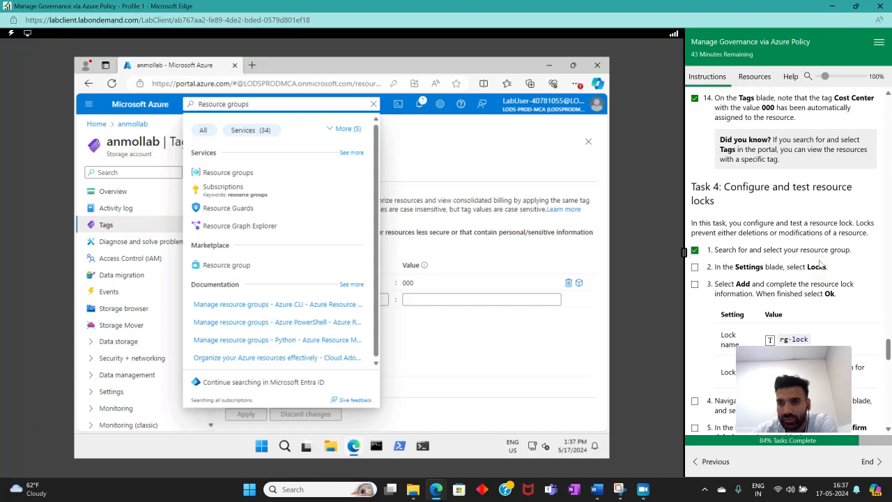
{"action": "left_click", "coordinate": [228, 173]}
{"action": "scroll", "coordinate": [737, 303], "scroll_direction": "down", "scroll_amount": 3}
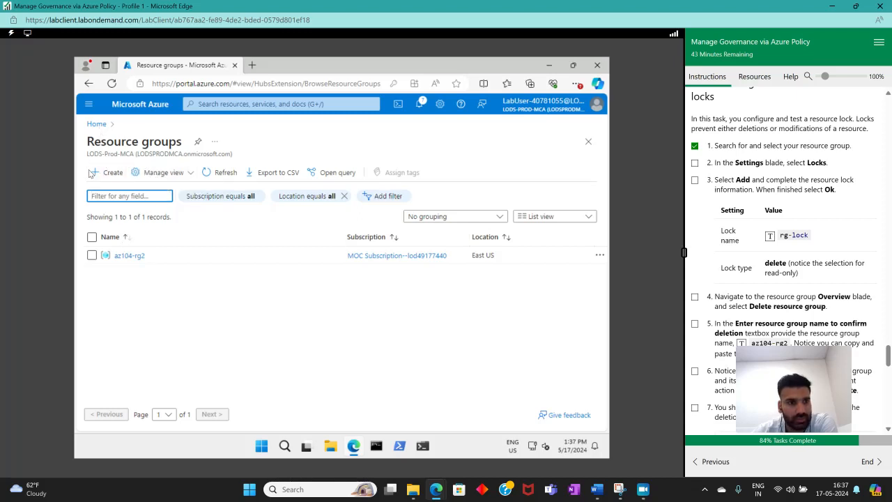
Open the az104-rg2 resource group
{"action": "left_click", "coordinate": [170, 178]}
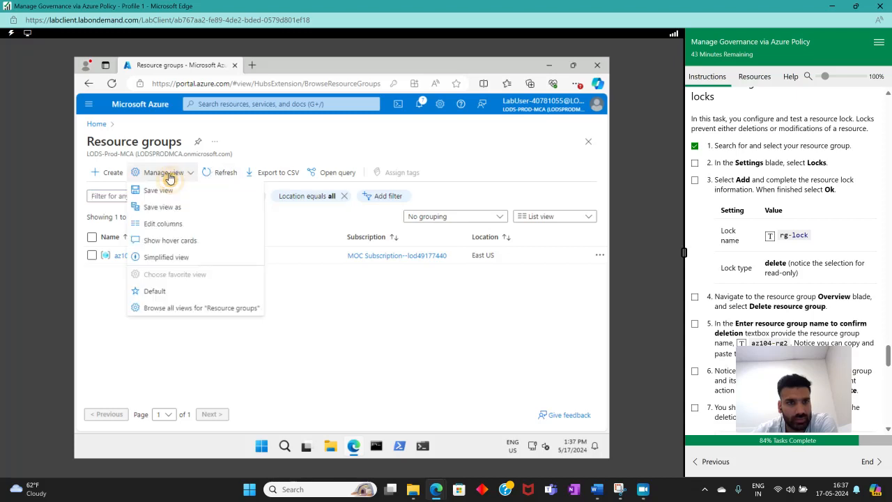
{"action": "left_click", "coordinate": [114, 125]}
{"action": "left_click", "coordinate": [97, 125]}
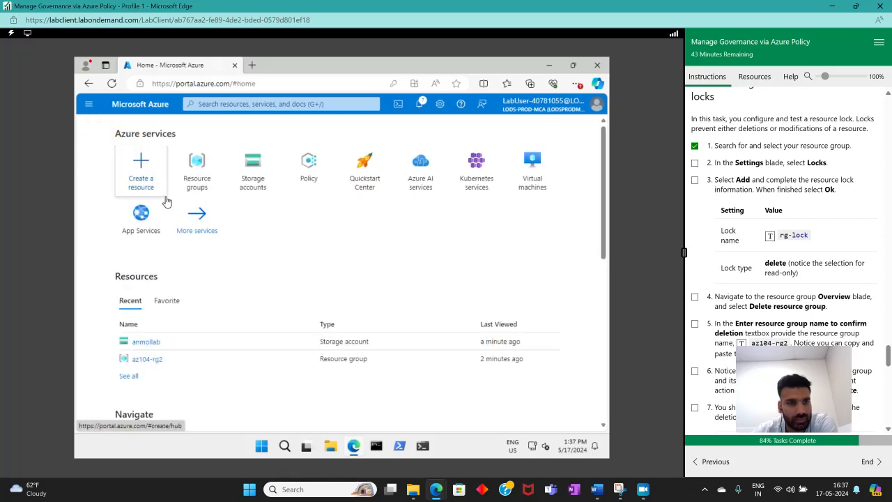
{"action": "left_click", "coordinate": [198, 171]}
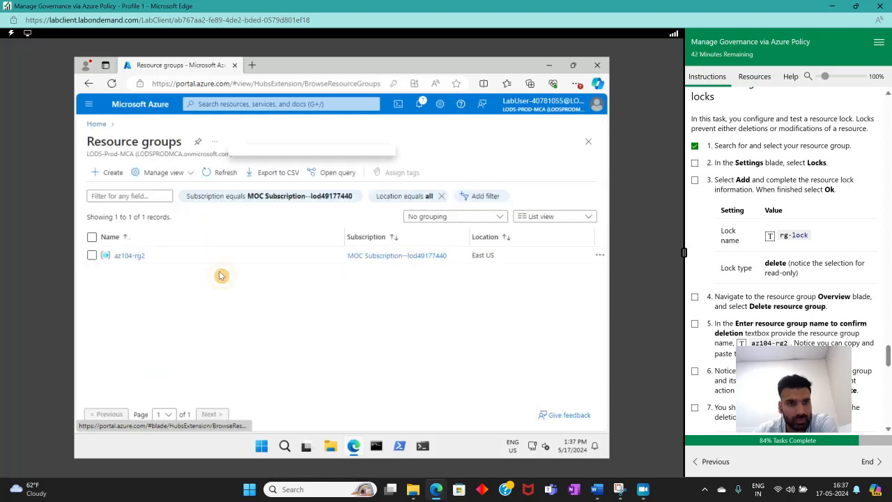
{"action": "left_click", "coordinate": [130, 255]}
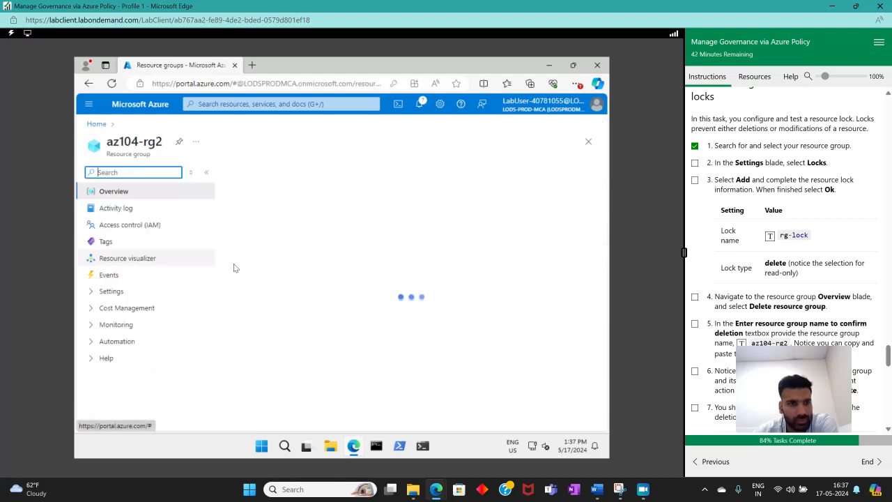
Open the resource group's Locks page and tick lab step 2 as complete
{"action": "left_click", "coordinate": [108, 292]}
{"action": "scroll", "coordinate": [134, 311], "scroll_direction": "down", "scroll_amount": 1}
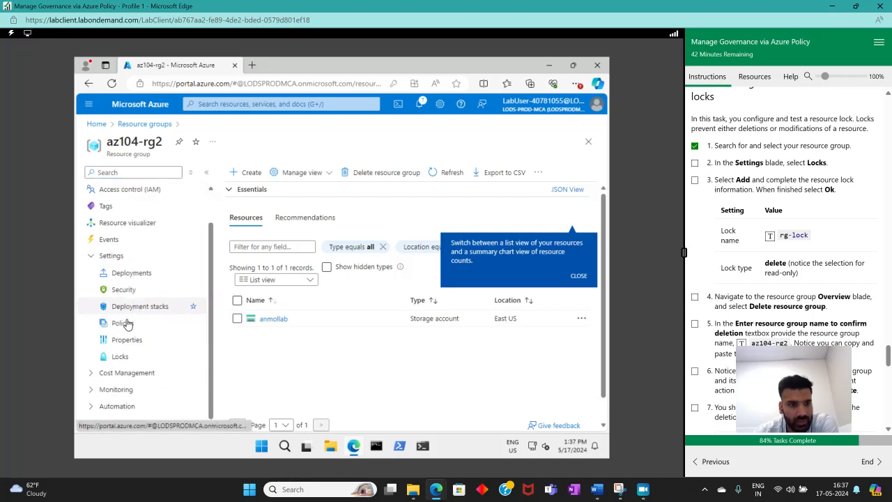
{"action": "left_click", "coordinate": [120, 356]}
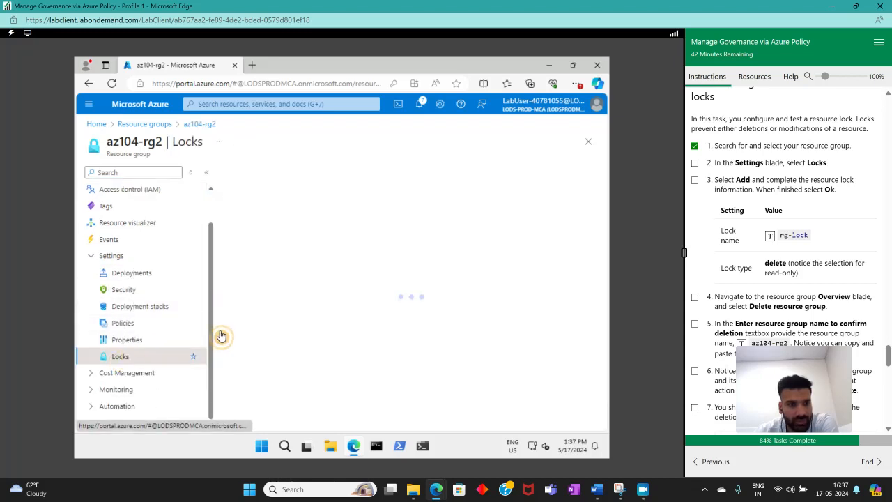
{"action": "left_click", "coordinate": [694, 162]}
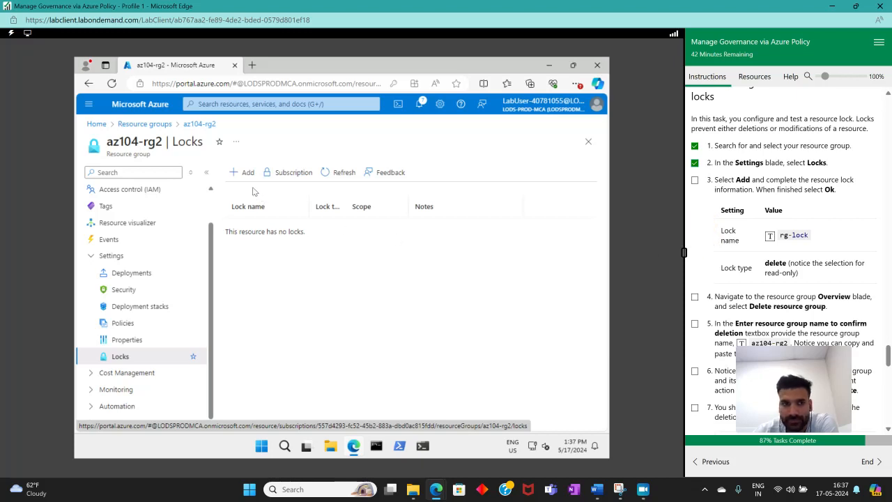
Add a Delete lock named rg-lock to the resource group
{"action": "left_click", "coordinate": [246, 173]}
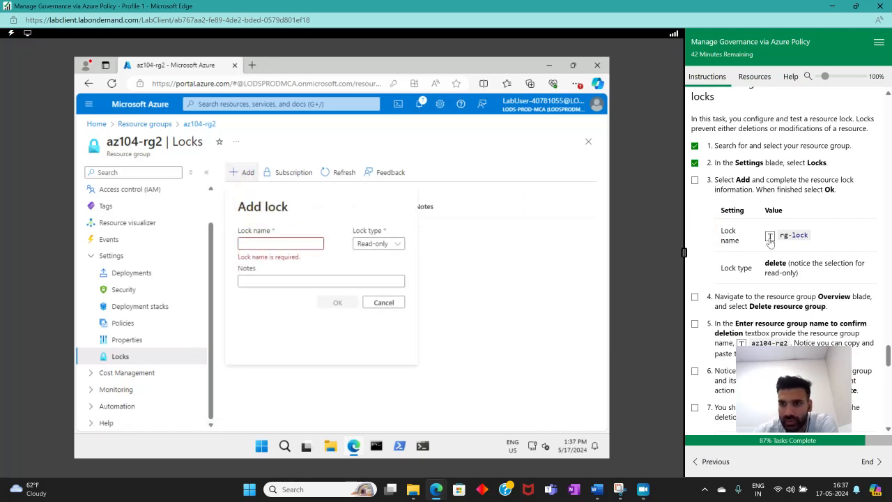
{"action": "left_click", "coordinate": [286, 242]}
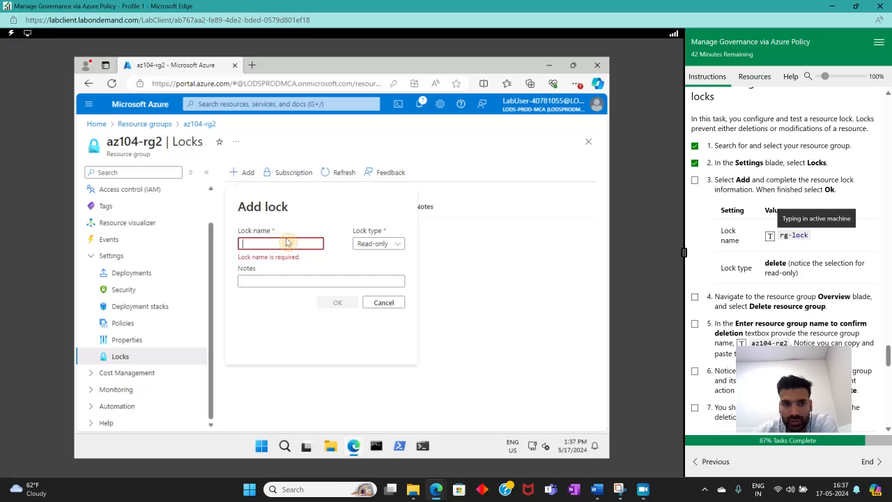
{"action": "left_click", "coordinate": [770, 235]}
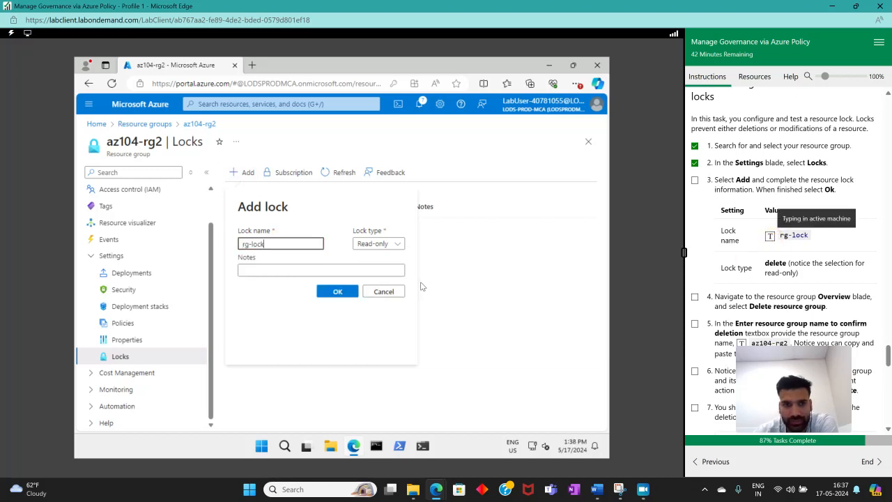
{"action": "left_click", "coordinate": [379, 245]}
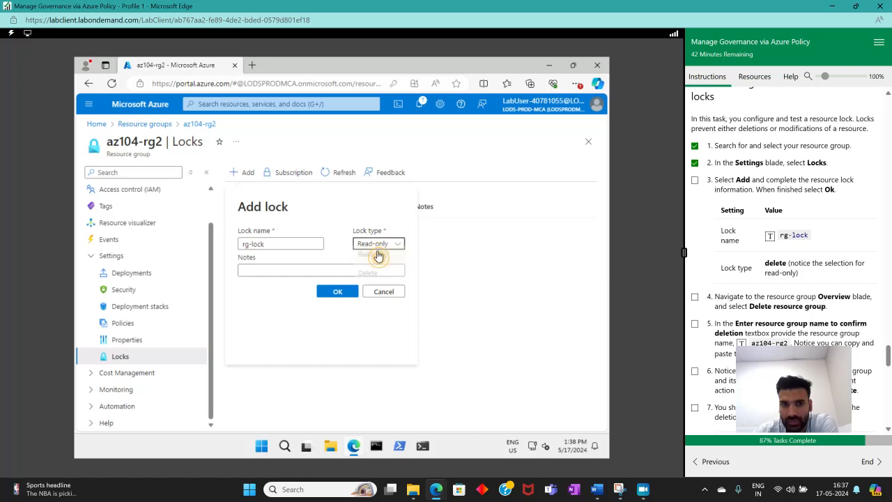
{"action": "left_click", "coordinate": [366, 276]}
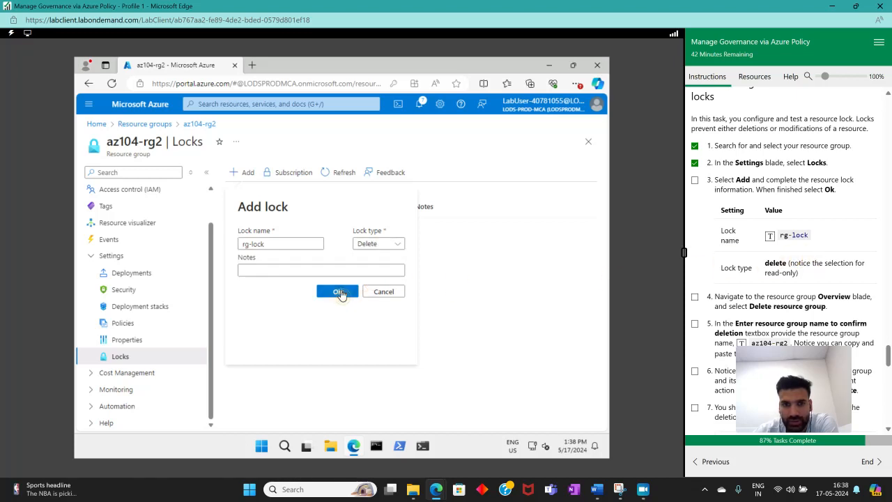
{"action": "left_click", "coordinate": [337, 291]}
Tick lab step 3 as complete
{"action": "scroll", "coordinate": [807, 229], "scroll_direction": "down", "scroll_amount": 1}
{"action": "left_click", "coordinate": [694, 128]}
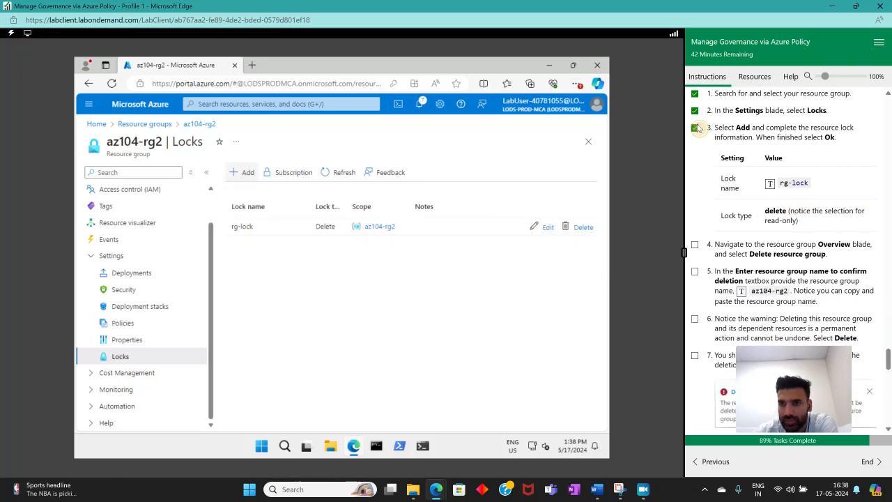
{"action": "scroll", "coordinate": [832, 230], "scroll_direction": "down", "scroll_amount": 2}
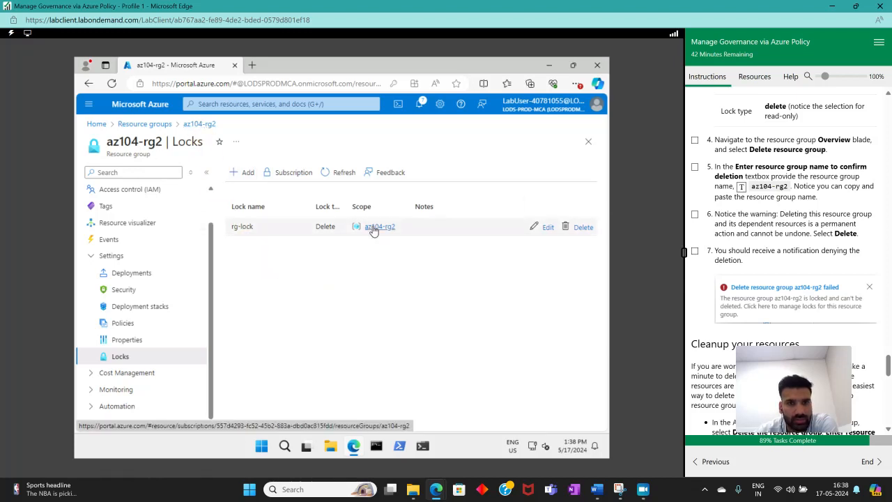
Go to the resource group's Overview and select the anmollab storage account
{"action": "scroll", "coordinate": [103, 239], "scroll_direction": "up", "scroll_amount": 2}
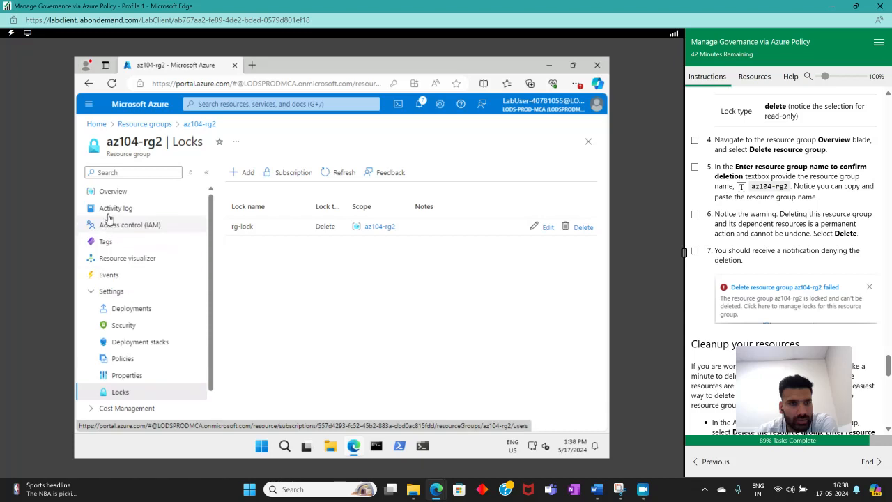
{"action": "left_click", "coordinate": [118, 193]}
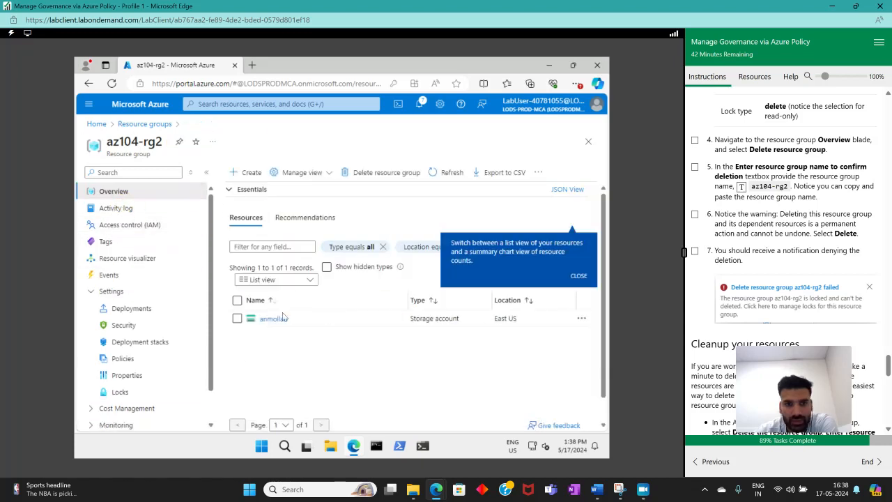
{"action": "left_click", "coordinate": [237, 319]}
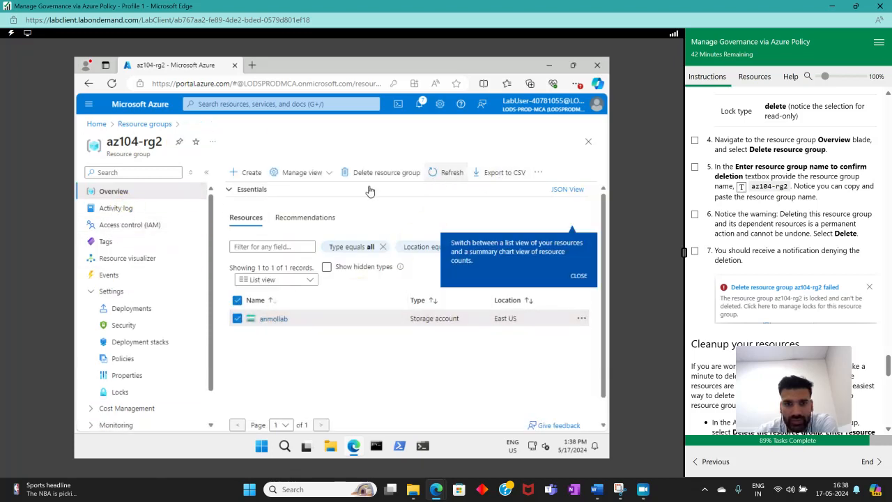
{"action": "left_click", "coordinate": [578, 278]}
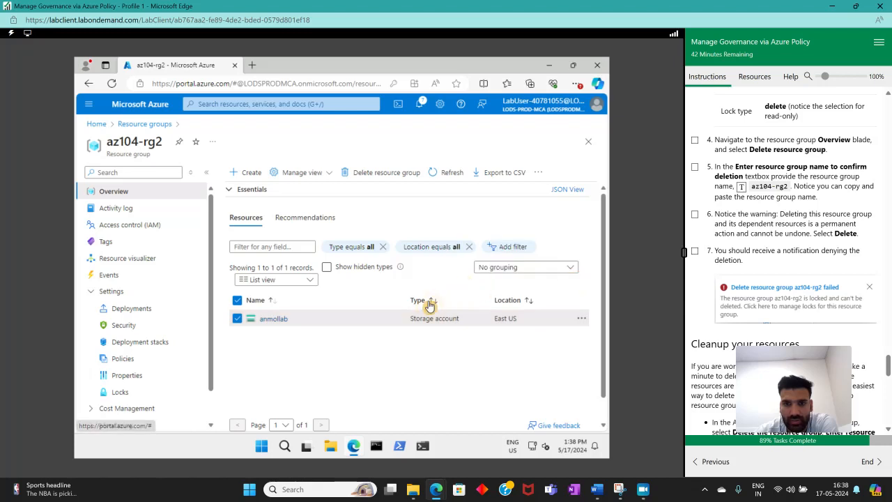
{"action": "left_click", "coordinate": [581, 319]}
{"action": "left_click", "coordinate": [368, 339]}
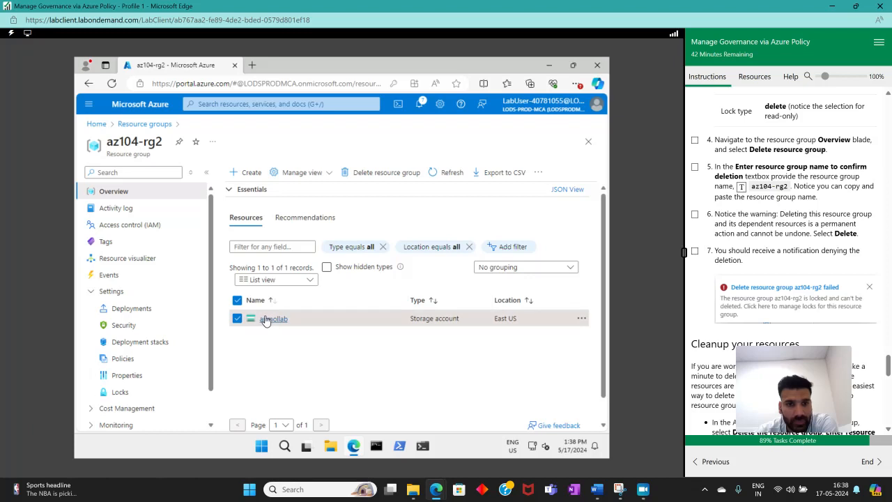
{"action": "left_click", "coordinate": [238, 319]}
{"action": "left_click", "coordinate": [238, 318]}
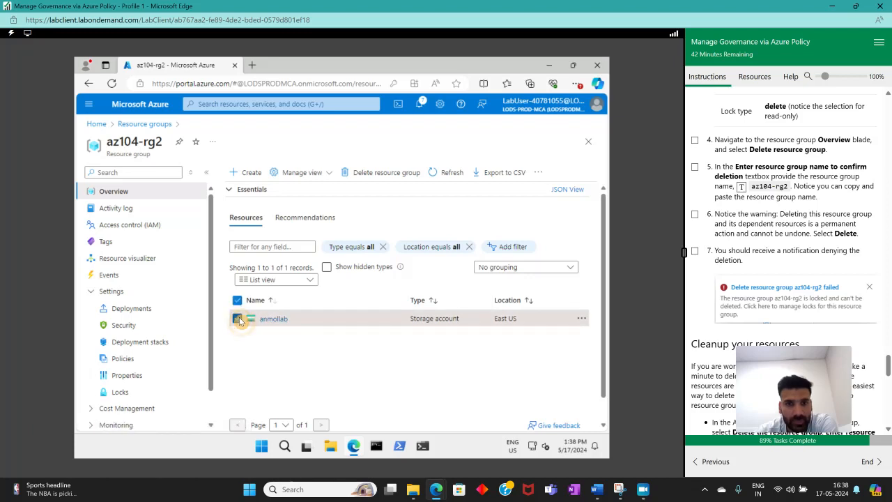
Open the Delete resource group pane and tick lab step 4 as complete
{"action": "left_click", "coordinate": [364, 173]}
{"action": "left_click", "coordinate": [340, 391]}
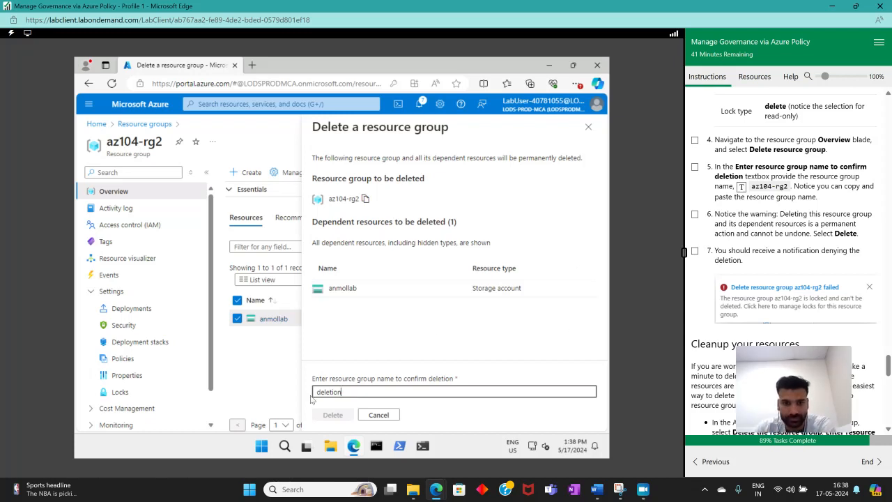
{"action": "left_click", "coordinate": [345, 415]}
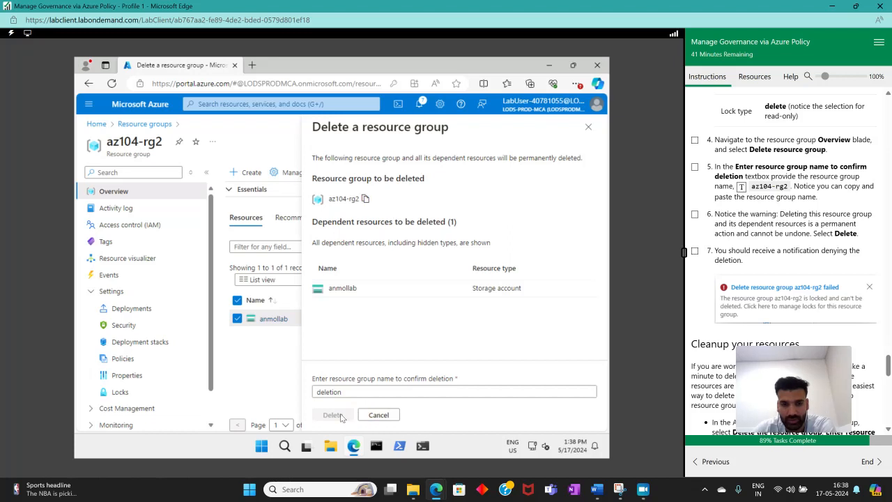
{"action": "left_click", "coordinate": [696, 141]}
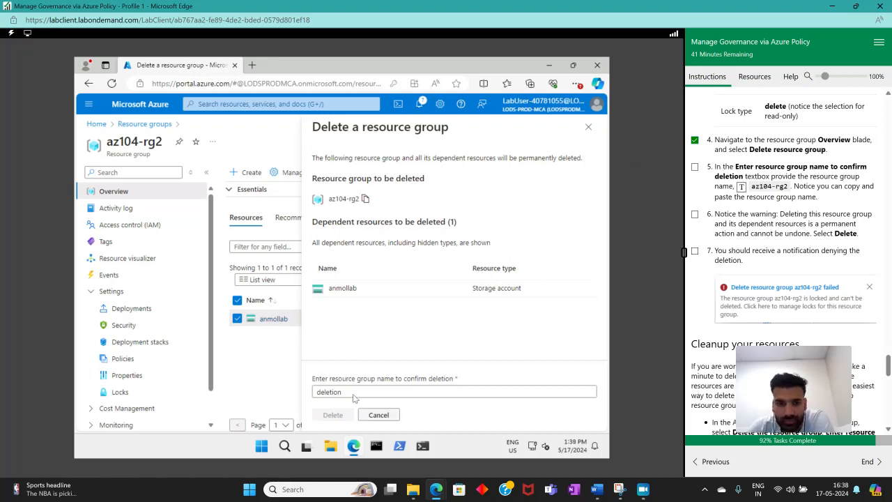
Enter az104-rg2 as the confirmation name and try to delete the resource group
{"action": "left_click_drag", "start_coordinate": [355, 394], "coordinate": [282, 387]}
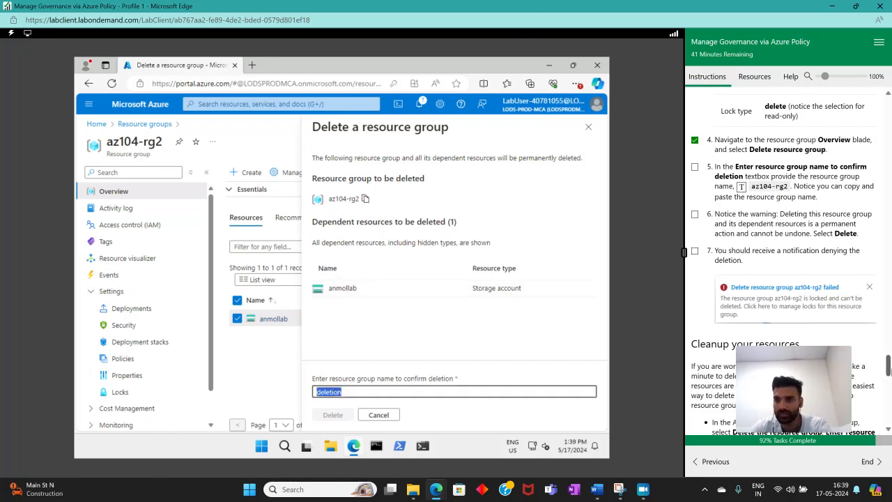
{"action": "left_click", "coordinate": [742, 187]}
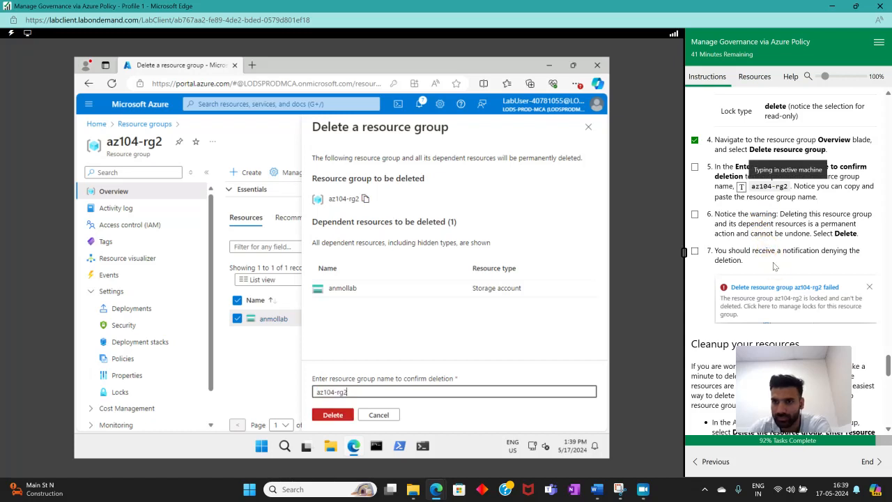
{"action": "left_click", "coordinate": [330, 415]}
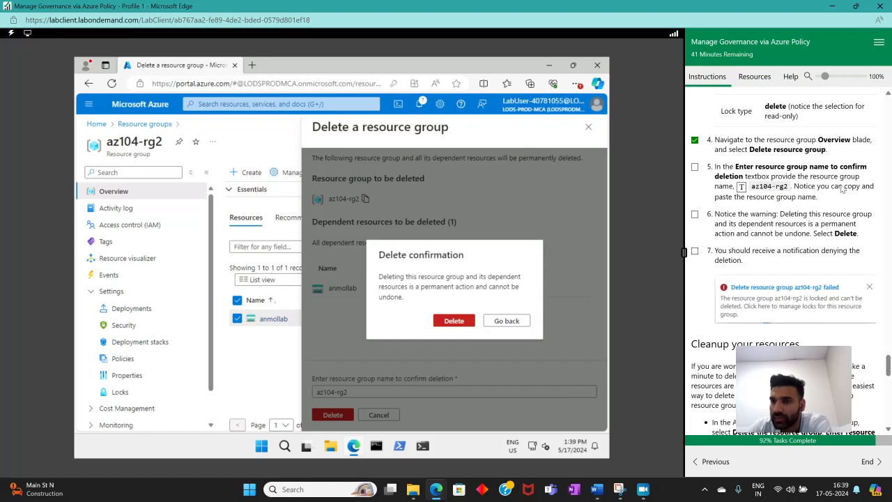
{"action": "left_click", "coordinate": [454, 320]}
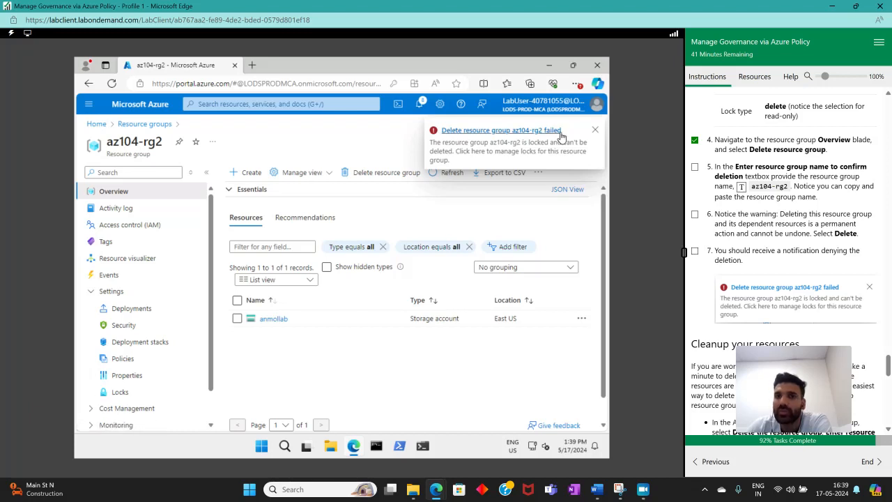
Tick lab steps 5 and 6 as complete
{"action": "left_click", "coordinate": [695, 168]}
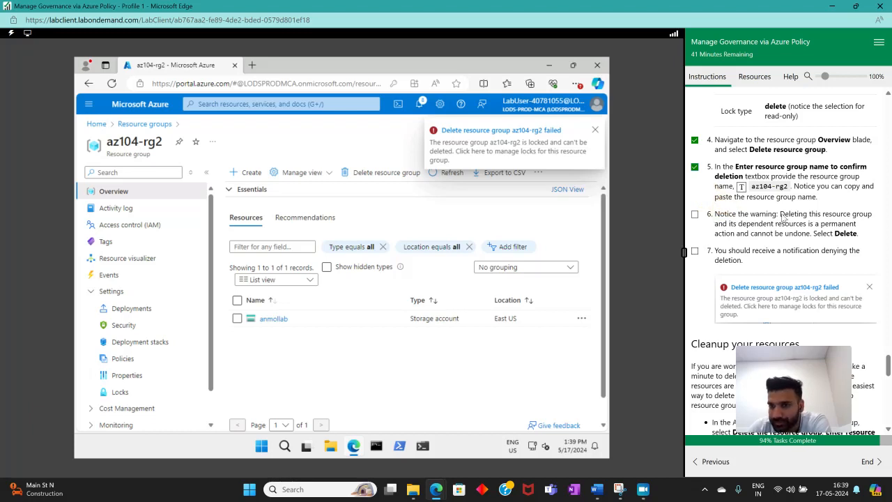
{"action": "left_click", "coordinate": [695, 216]}
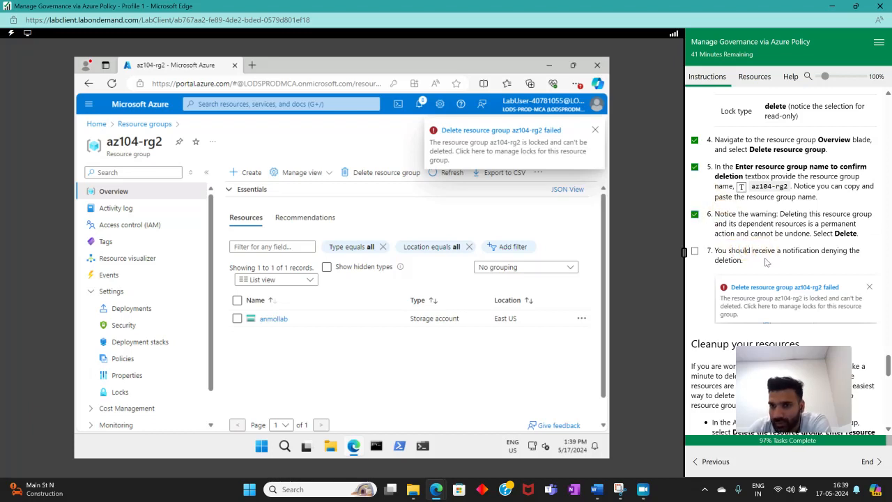
{"action": "scroll", "coordinate": [739, 230], "scroll_direction": "down", "scroll_amount": 2}
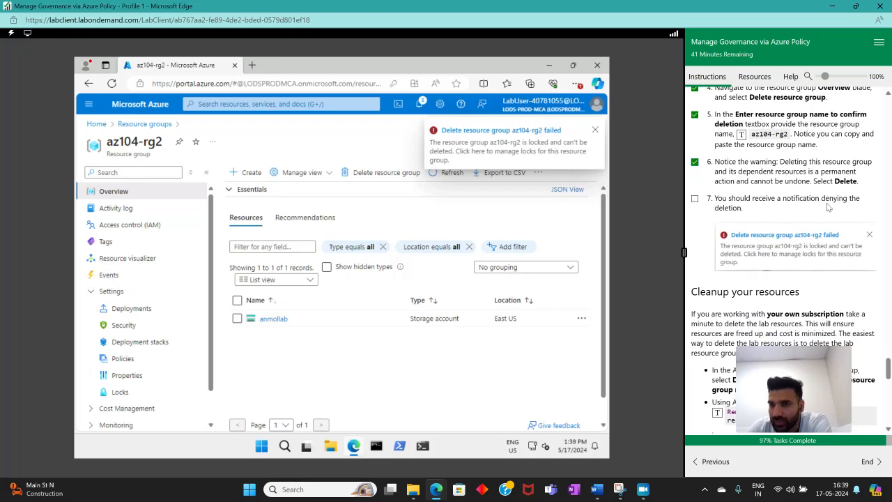
Tick lab step 7 as complete
{"action": "left_click", "coordinate": [695, 199]}
{"action": "scroll", "coordinate": [826, 230], "scroll_direction": "down", "scroll_amount": 5}
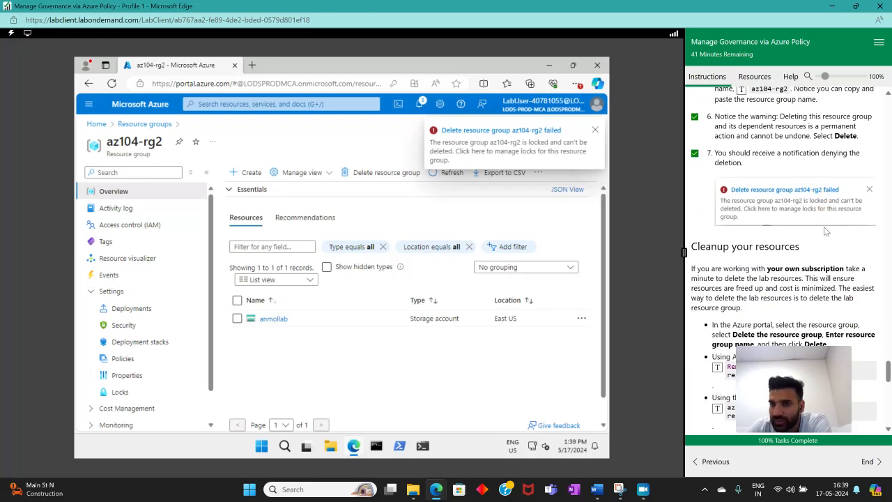
Read through the lab's Key takeaways section in the instructions
{"action": "scroll", "coordinate": [830, 244], "scroll_direction": "down", "scroll_amount": 8}
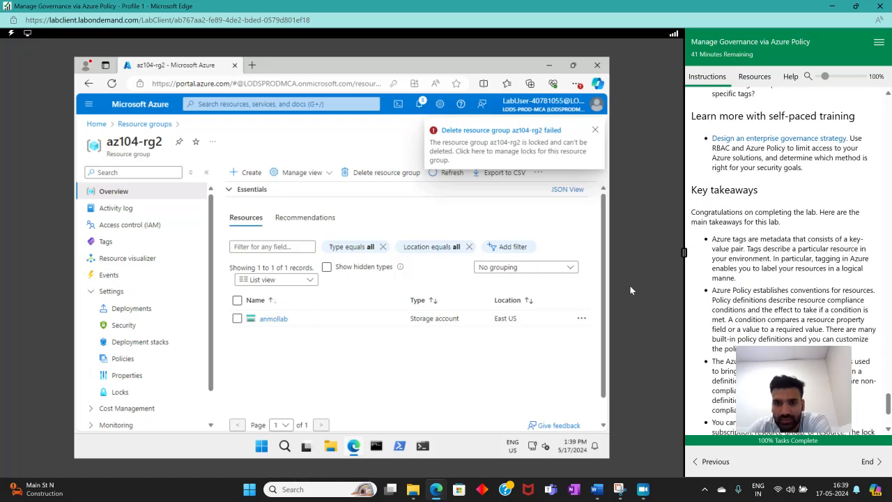
{"action": "scroll", "coordinate": [760, 230], "scroll_direction": "down", "scroll_amount": 2}
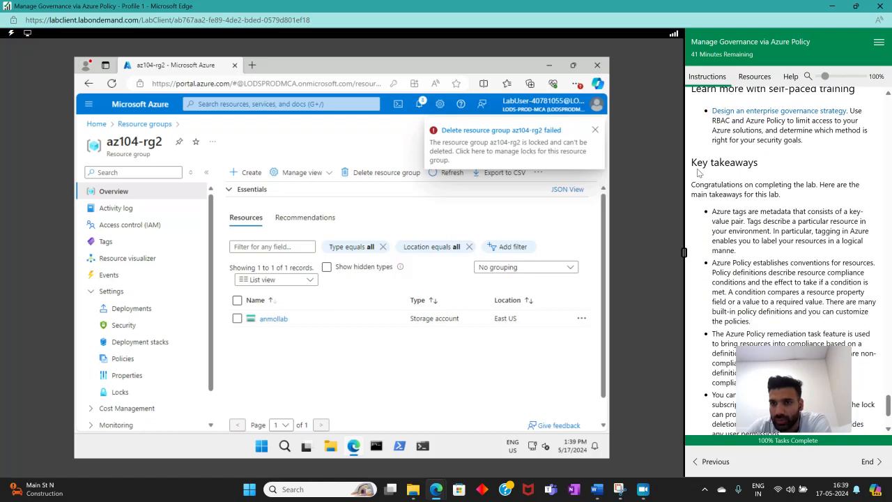
{"action": "left_click_drag", "start_coordinate": [698, 167], "coordinate": [773, 170]}
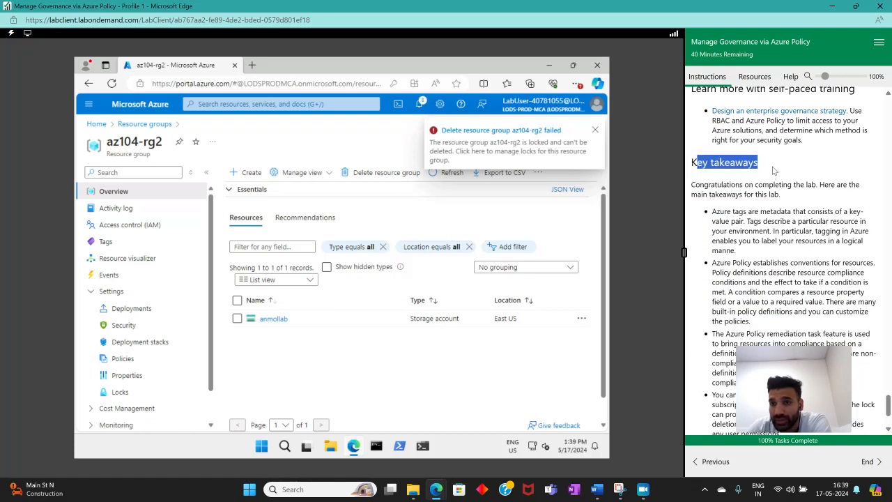
{"action": "scroll", "coordinate": [795, 210], "scroll_direction": "down", "scroll_amount": 2}
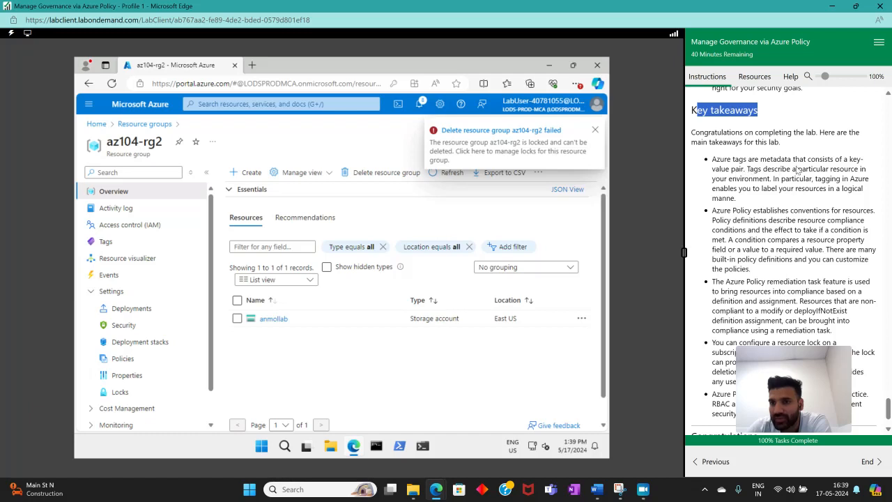
{"action": "left_click_drag", "start_coordinate": [809, 169], "coordinate": [859, 169]}
{"action": "left_click_drag", "start_coordinate": [714, 179], "coordinate": [764, 180]}
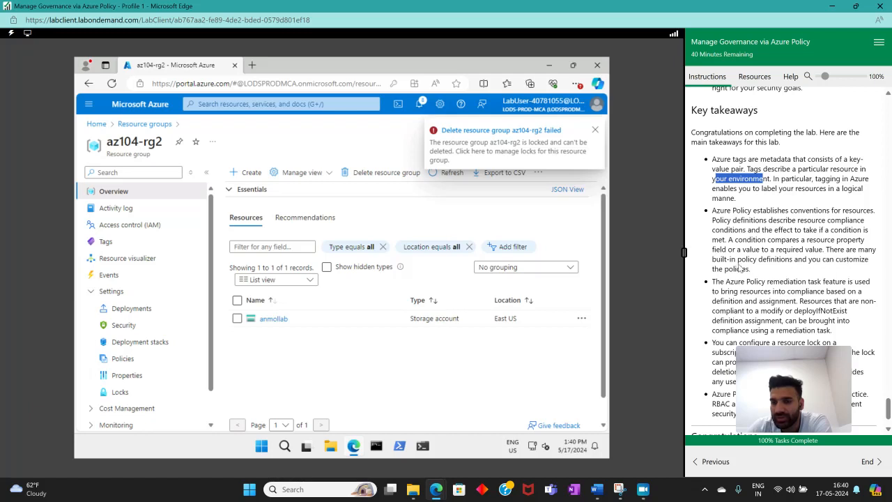
{"action": "scroll", "coordinate": [742, 267], "scroll_direction": "down", "scroll_amount": 1}
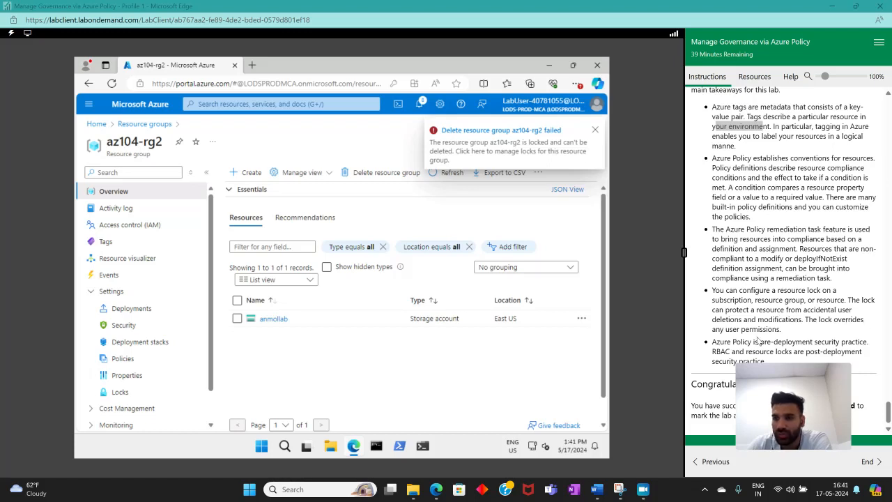
{"action": "left_click_drag", "start_coordinate": [799, 379], "coordinate": [800, 413]}
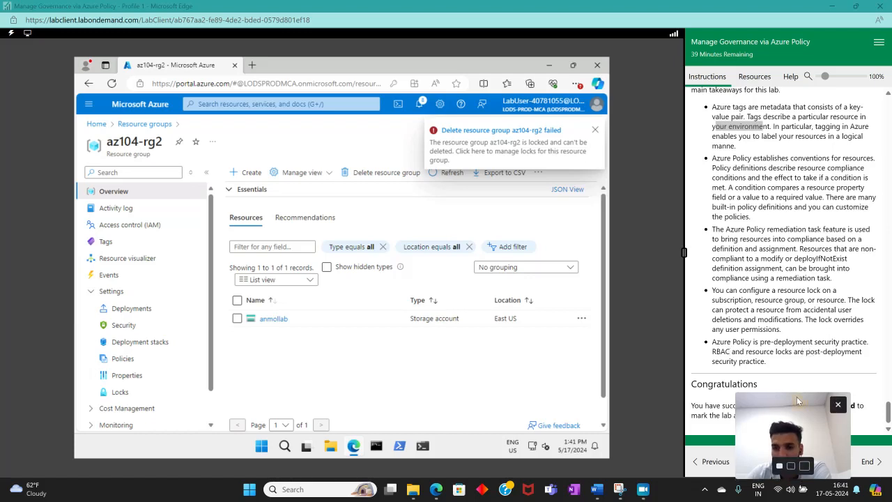
{"action": "left_click_drag", "start_coordinate": [796, 397], "coordinate": [789, 295]}
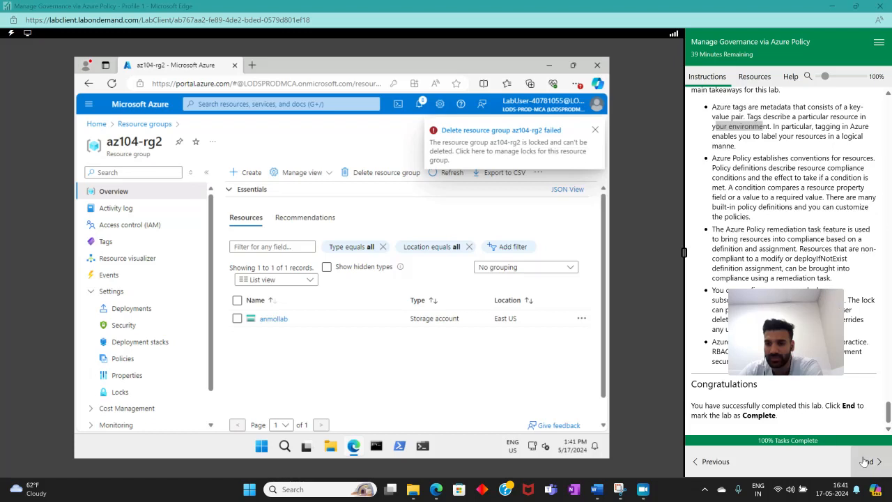